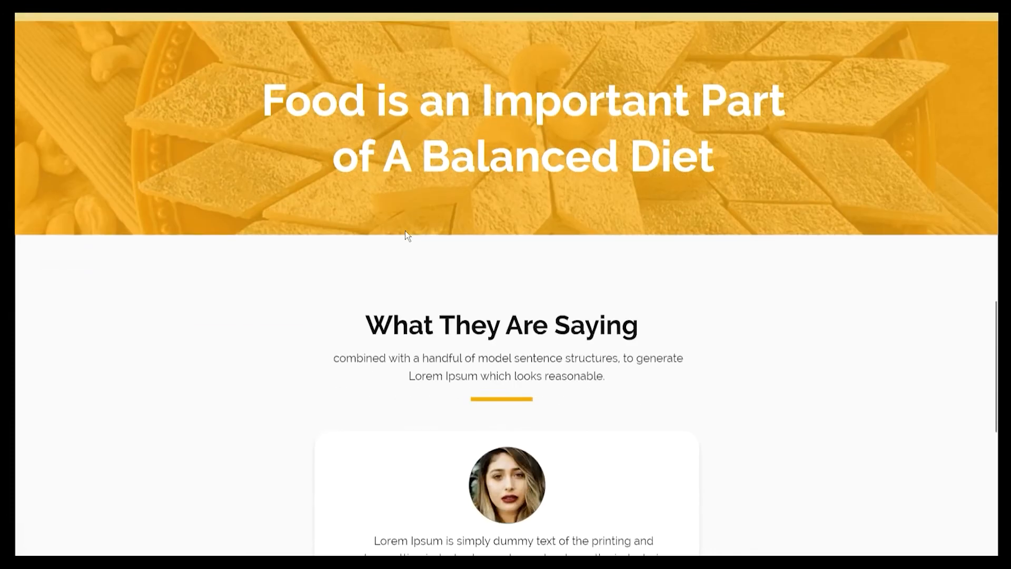
scroll(407, 235, down, 5)
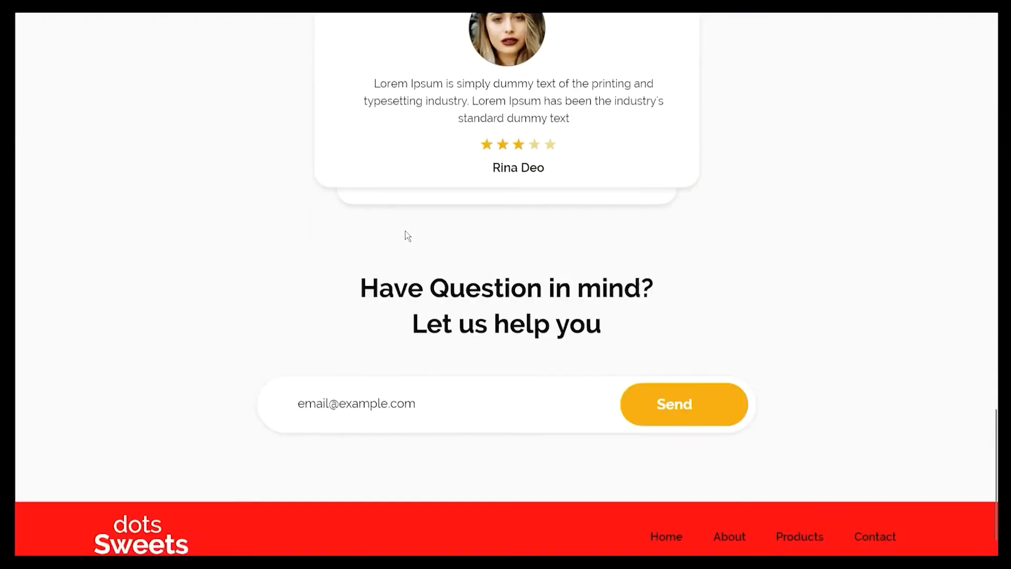
scroll(407, 235, up, 15)
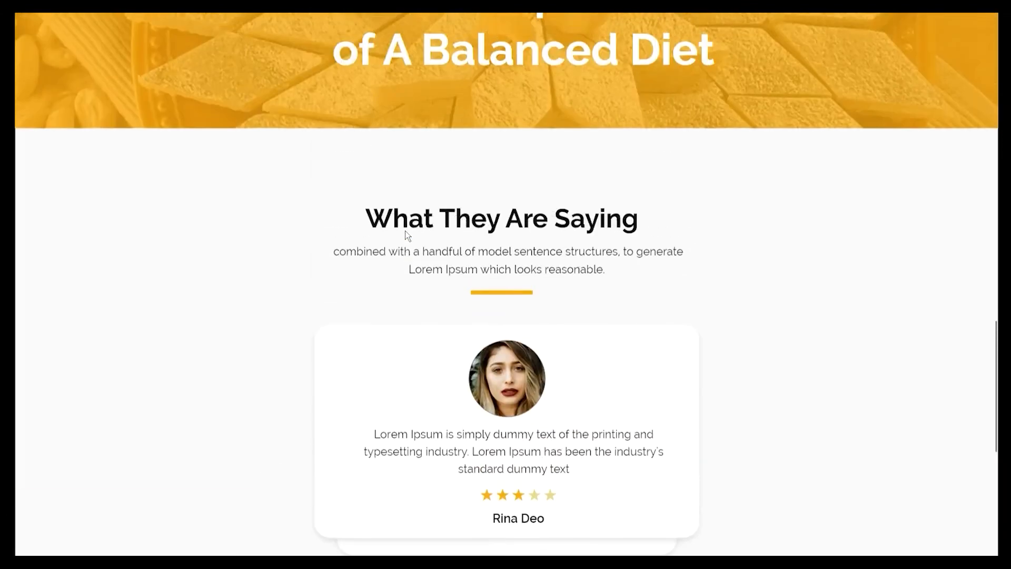
scroll(406, 232, up, 18)
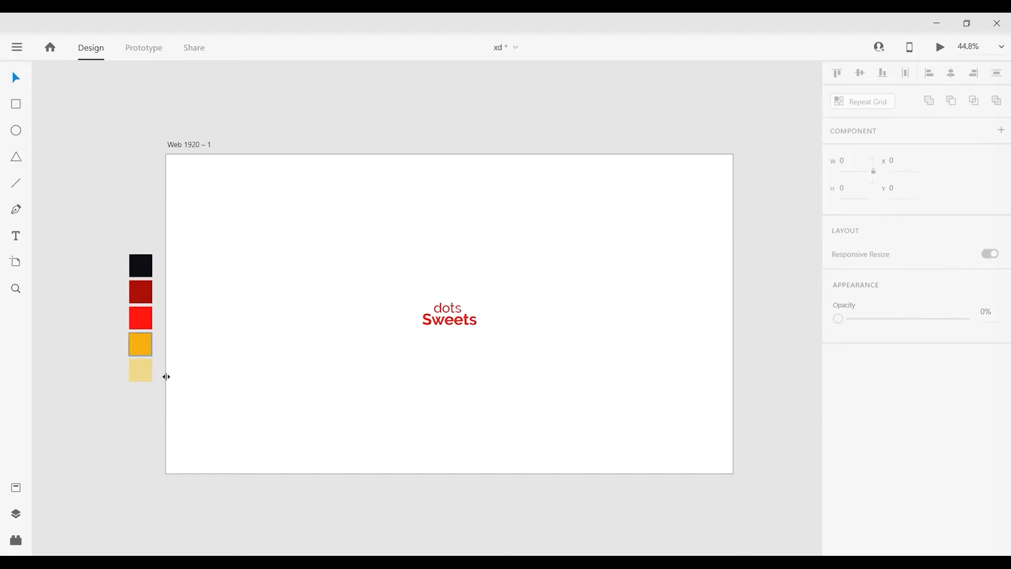
- Add the colours of all five palette squares beside the artboard to the document assets
drag(346, 406, 357, 383)
drag(102, 213, 151, 348)
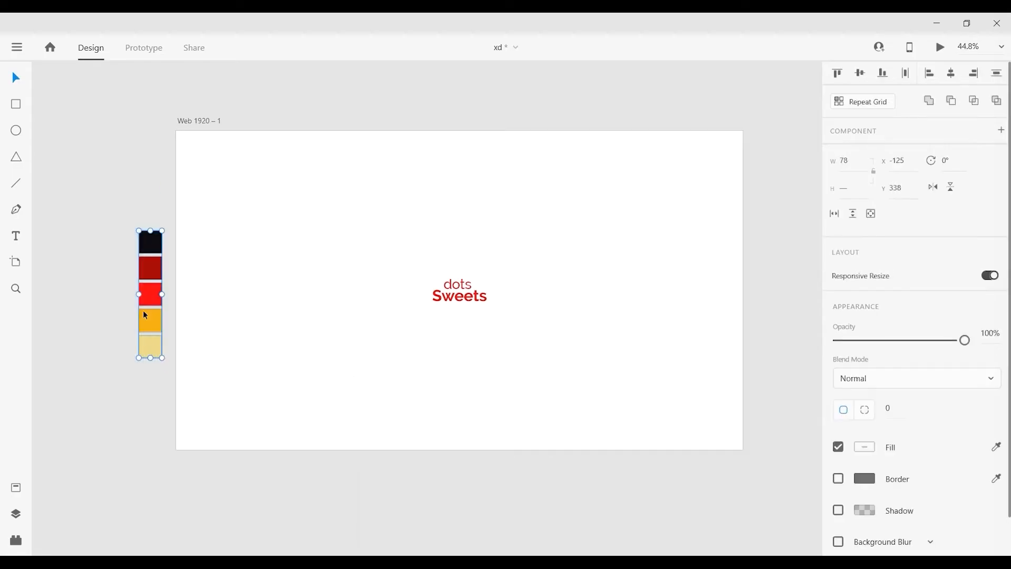
right_click(147, 296)
click(248, 278)
click(16, 487)
drag(546, 409, 471, 396)
drag(604, 395, 585, 409)
click(631, 508)
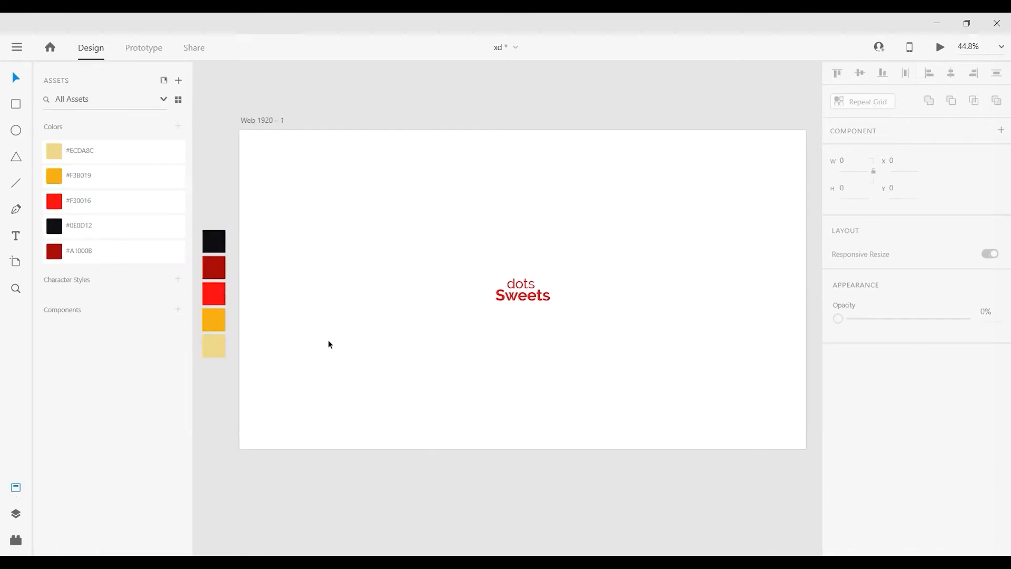
- Save the fill colours of the black and dark red palette squares as colour picker swatches
click(218, 251)
click(864, 447)
click(676, 534)
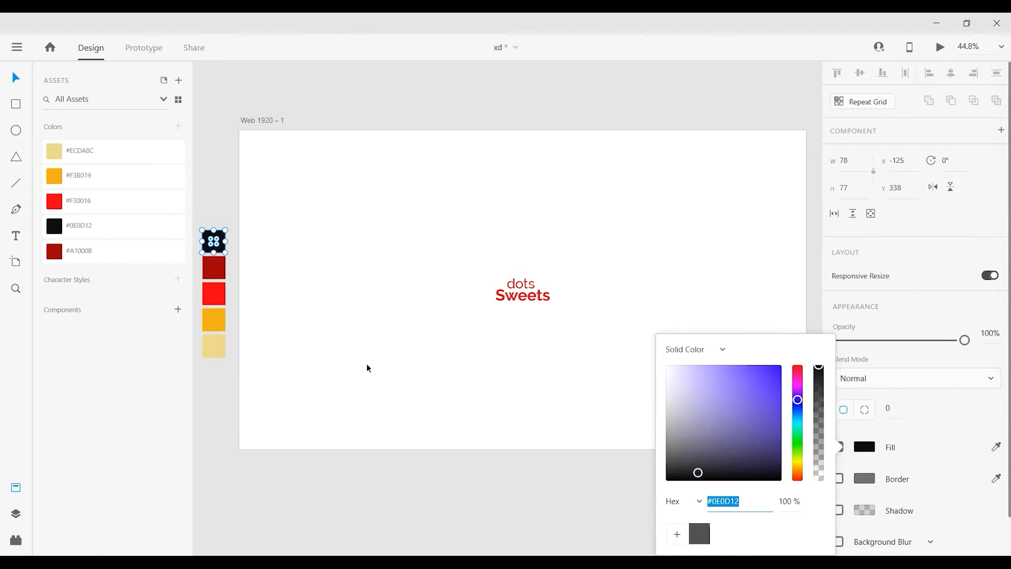
click(218, 275)
click(865, 447)
click(677, 534)
- Save the fill colours of the bright red, orange and pale yellow palette squares as colour picker swatches
click(207, 300)
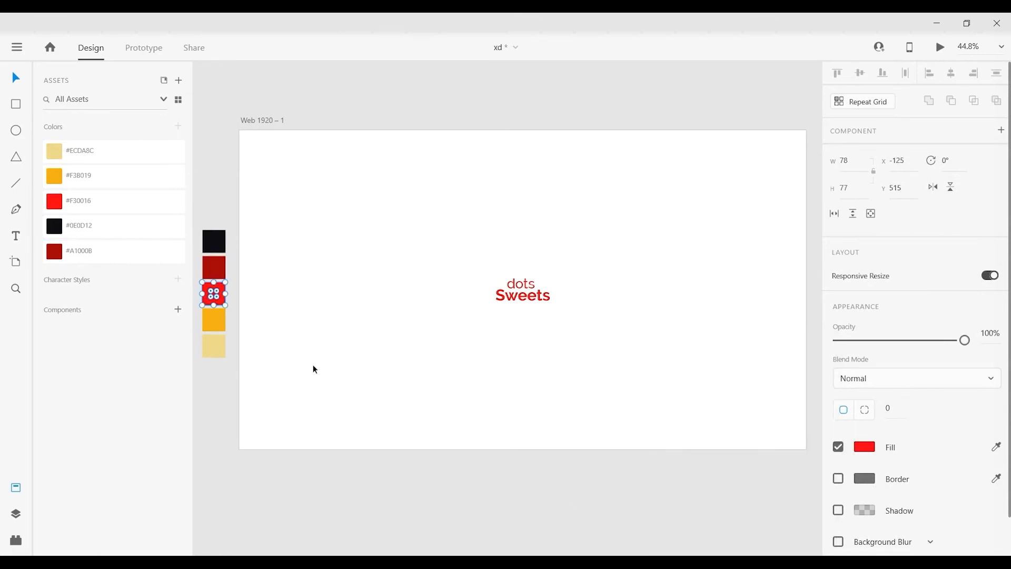
click(865, 447)
click(677, 534)
click(214, 319)
click(864, 448)
click(677, 534)
click(213, 346)
click(864, 447)
click(677, 533)
- Delete the five palette squares beside the artboard
drag(209, 207, 223, 397)
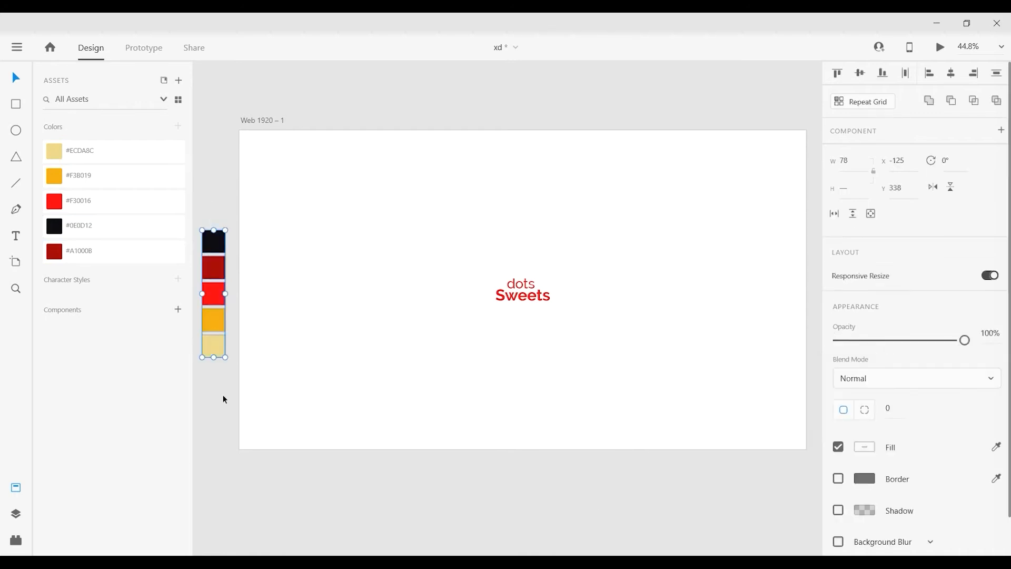
key(Delete)
drag(682, 488, 672, 486)
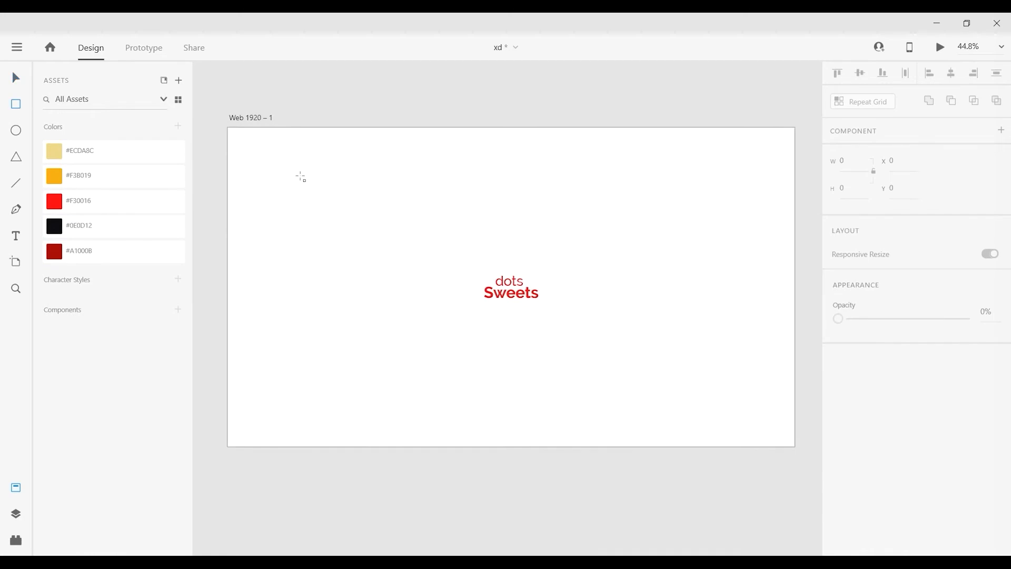
- Draw a rounded rectangle about 494 wide and 130 high with corner radius 60, overhanging the artboard's upper-left corner
mouse_move(292, 170)
mouse_down()
mouse_move(379, 210)
mouse_move(408, 201)
mouse_up()
drag(354, 174, 338, 145)
click(343, 102)
click(335, 147)
text(130)
click(627, 162)
- Fill the rounded header rectangle with the asset colour #F30016
click(305, 151)
click(108, 200)
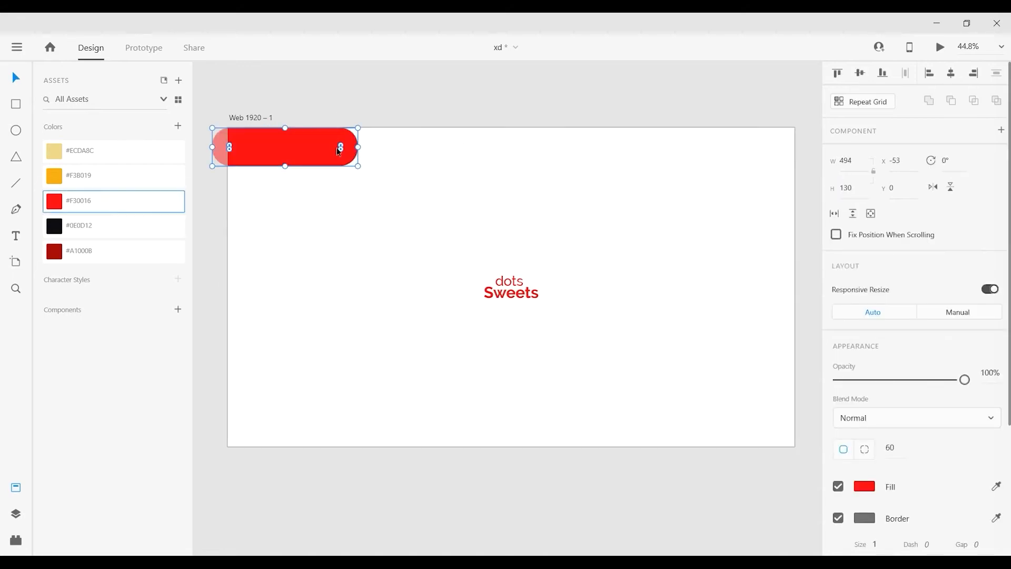
click(282, 74)
- Change the dots Sweets logo's fill to white #FFFFFF and save white as a colour picker swatch
click(510, 289)
scroll(879, 544, down, 1)
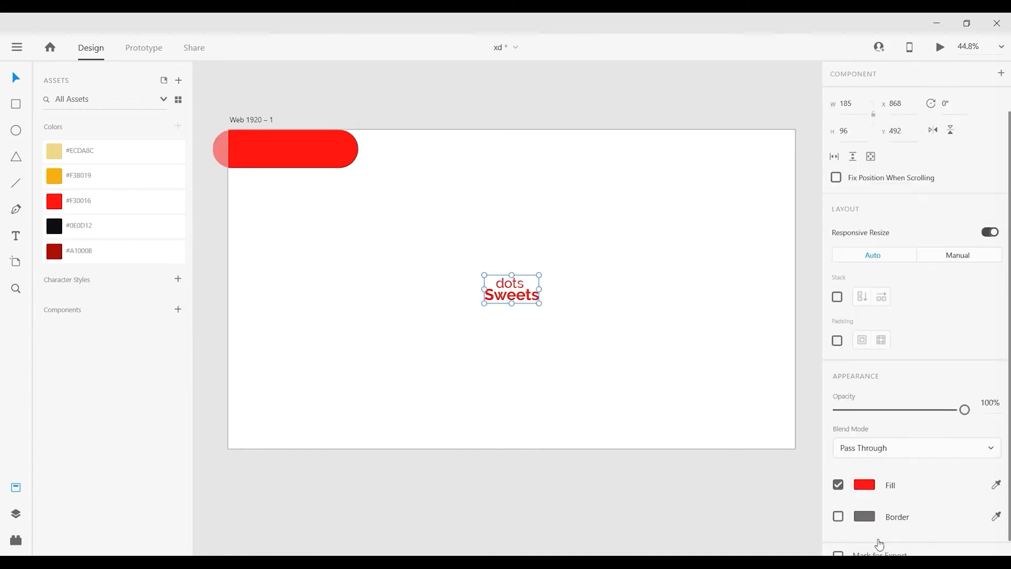
scroll(879, 544, down, 1)
click(864, 467)
click(668, 367)
click(676, 534)
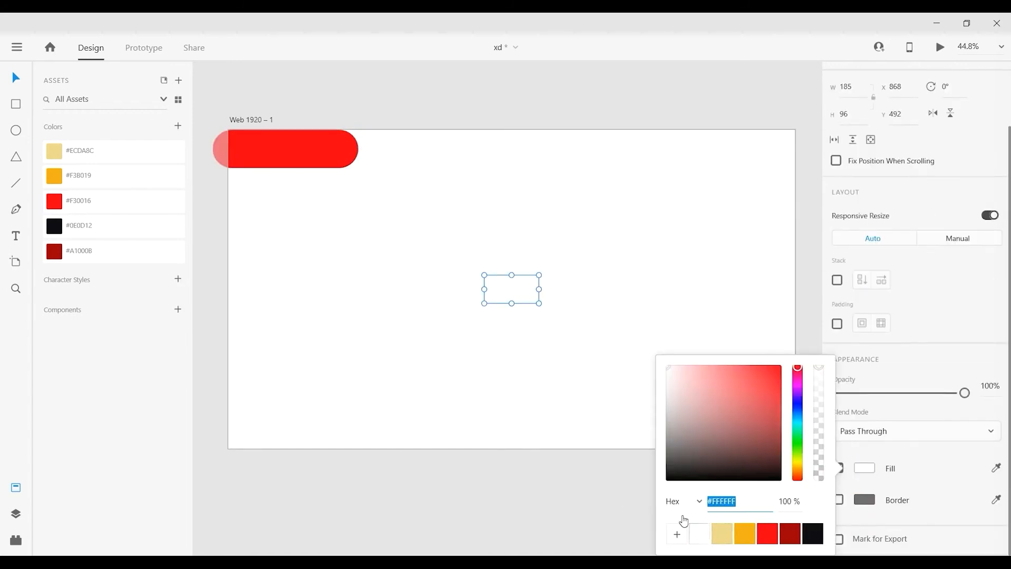
click(539, 321)
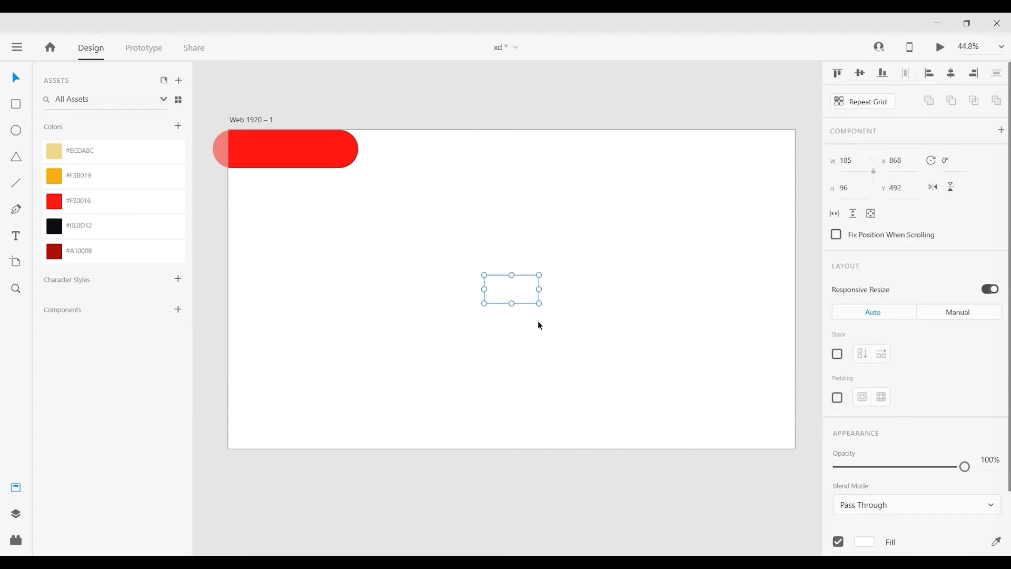
- Place the white logo on the red header shape at about X 159, Y 17
drag(523, 299, 314, 158)
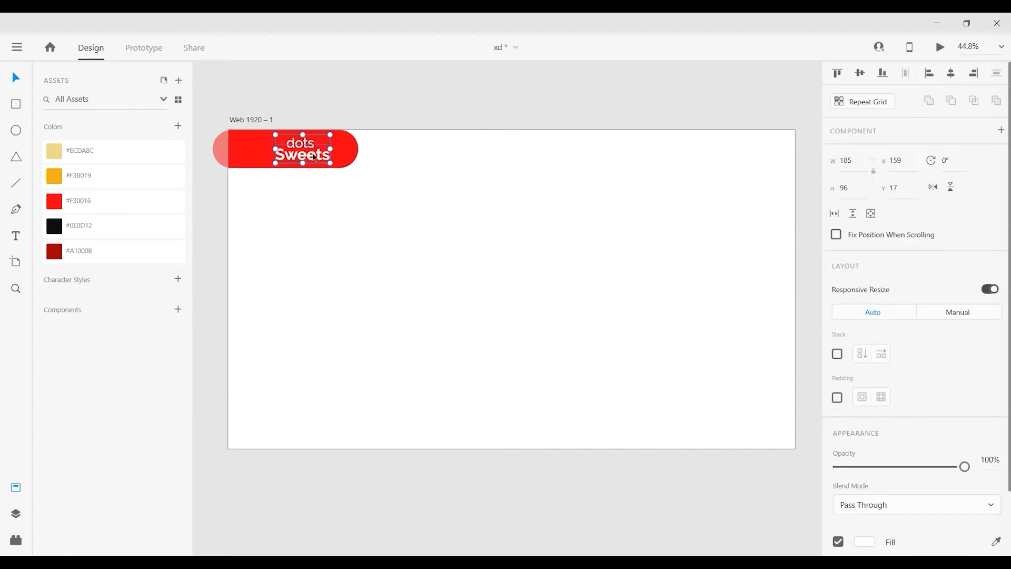
click(463, 159)
drag(413, 147, 424, 154)
drag(560, 212, 539, 212)
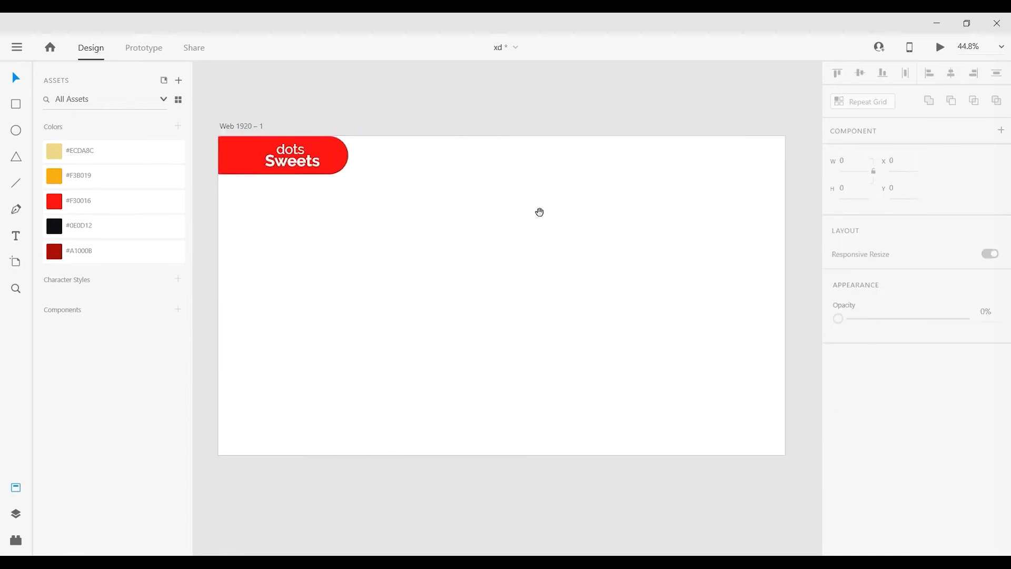
- Place vertical guides at both outer column edges using the artboard's 12-column layout grid, and hide the grid
click(251, 123)
click(837, 492)
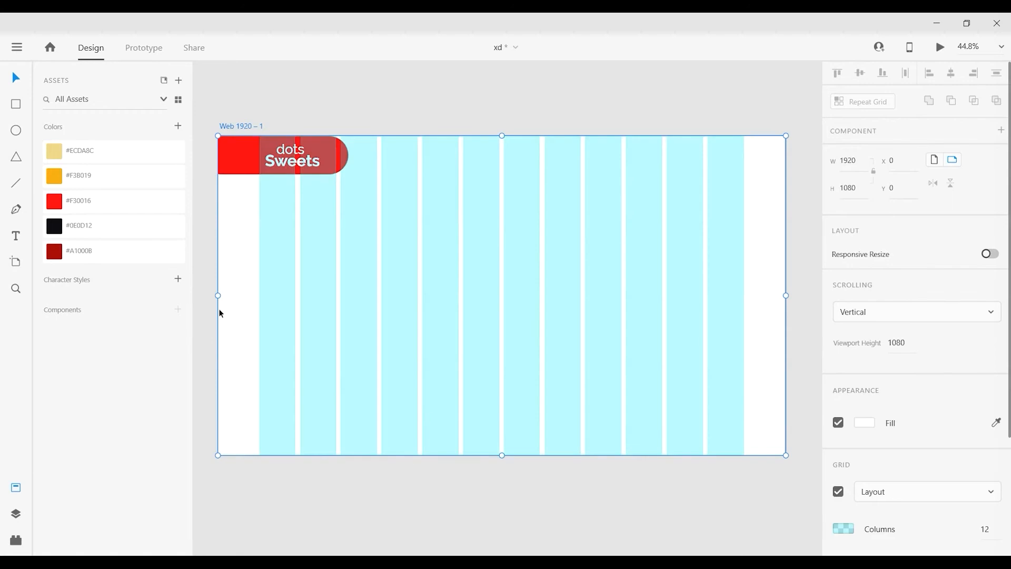
drag(219, 316, 744, 354)
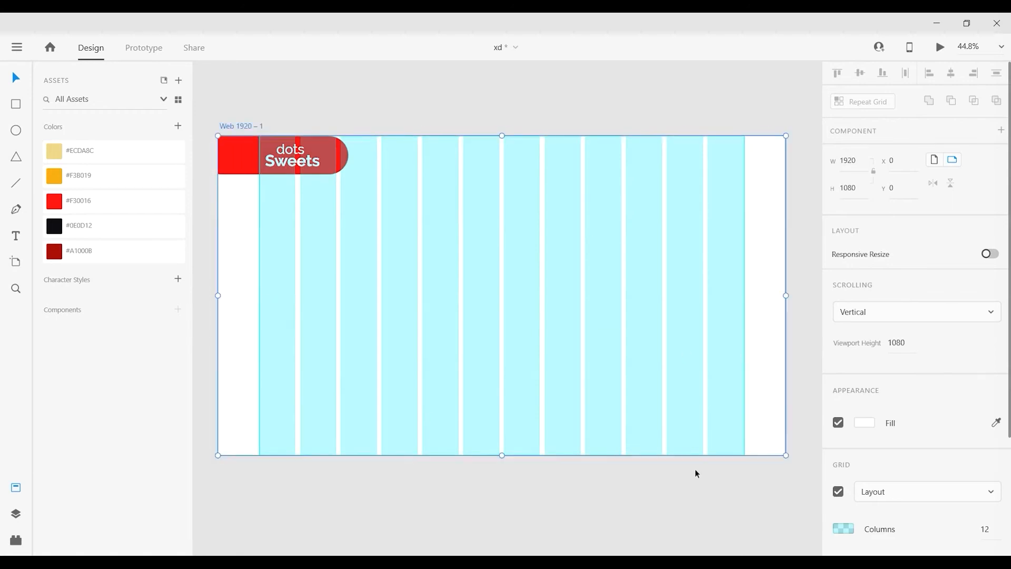
click(695, 474)
click(216, 133)
click(838, 491)
- Pull in the red header shape's rounded end closer to the logo and remove the shape's border
drag(295, 155, 325, 162)
key(Escape)
click(335, 148)
key(Escape)
click(341, 154)
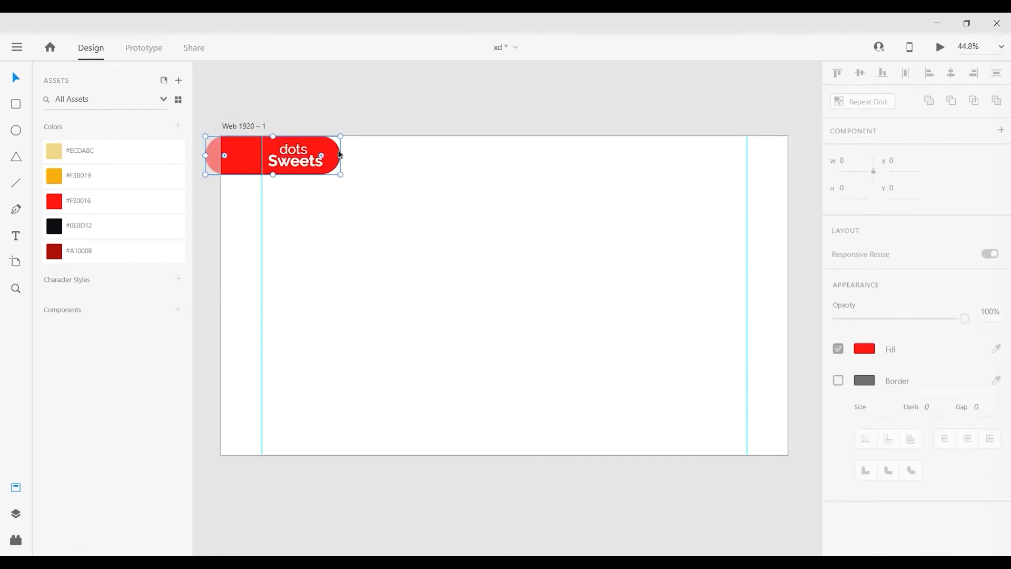
click(857, 519)
click(866, 521)
click(837, 518)
click(812, 519)
- Add a text line below the header starting with "Call :" followed by the contact phone number
drag(516, 222, 495, 236)
click(13, 238)
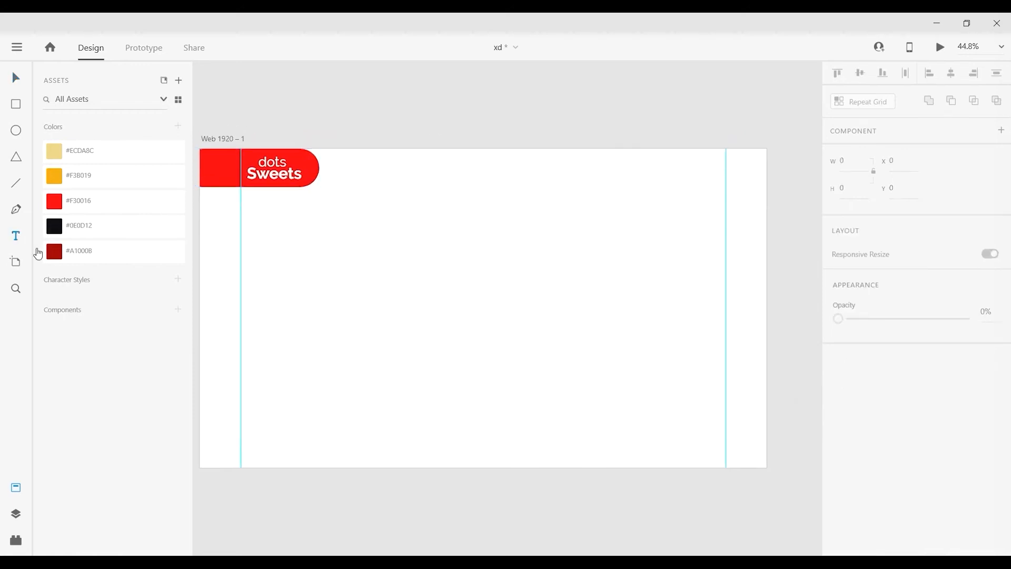
click(392, 204)
text(O)
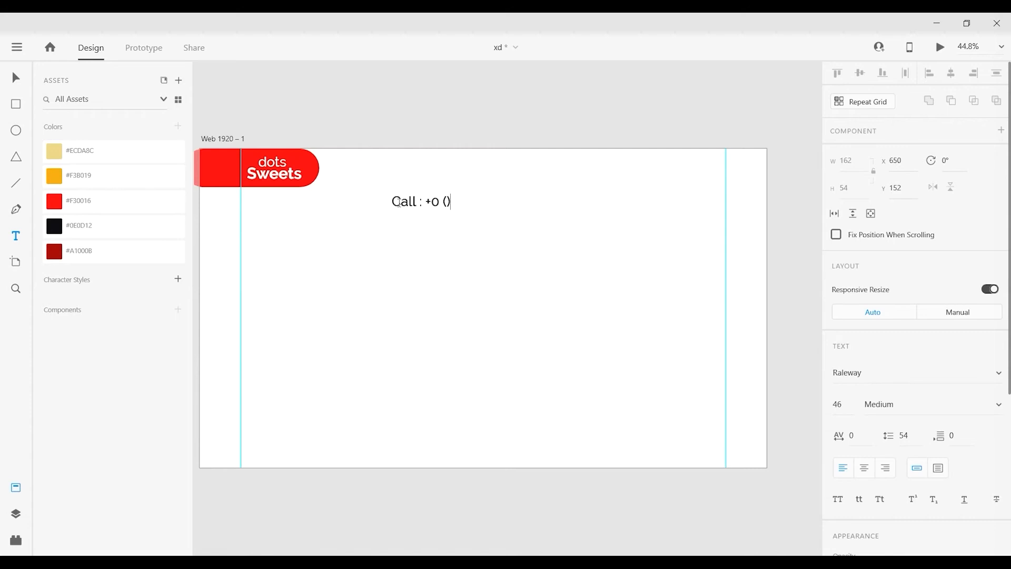
text(00000)
key(Escape)
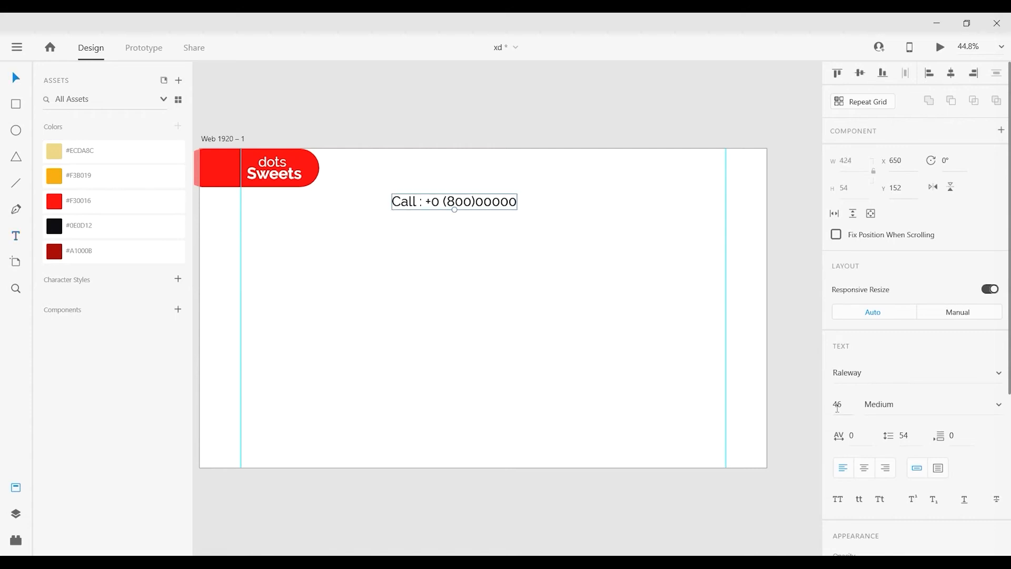
- Reduce the phone text to size 20 and move it into the header row beside the logo
text(19)
key(Return)
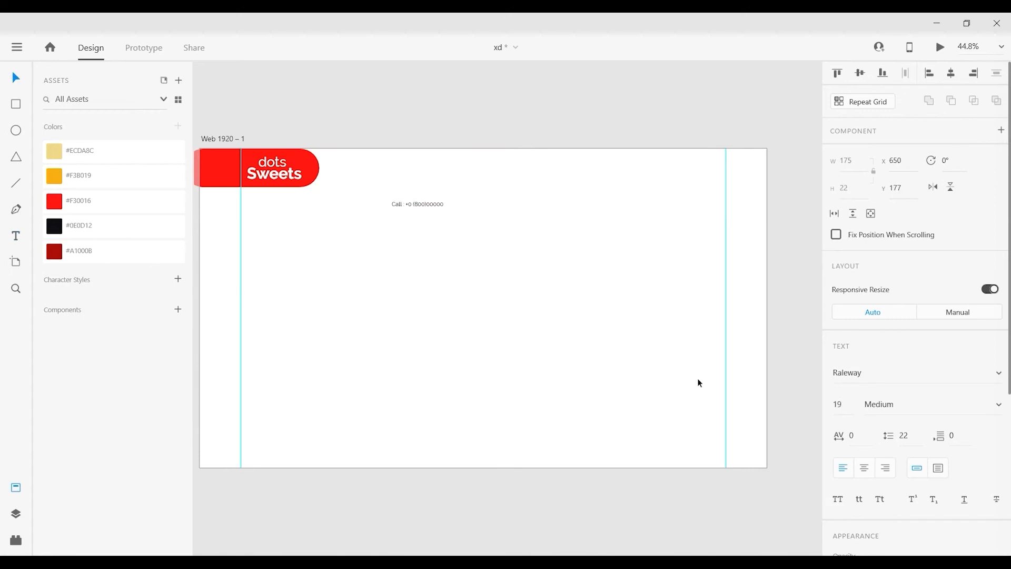
drag(437, 198, 397, 159)
key(Up)
- Duplicate the phone text farther along the header row and change the copy to "Mumbai, India"
drag(395, 161, 584, 168)
scroll(540, 153, right, 3)
double_click(504, 158)
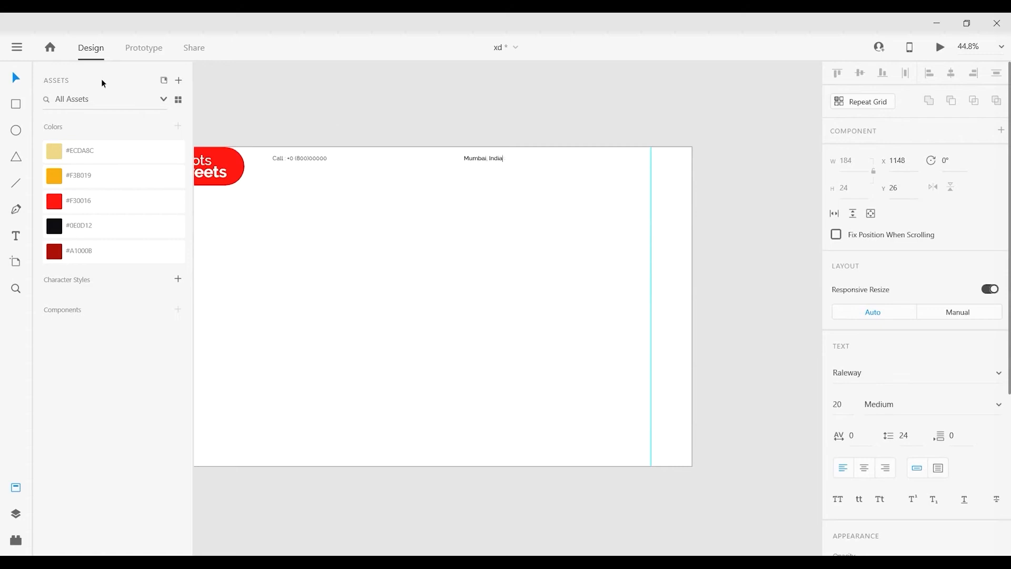
click(630, 113)
drag(630, 112, 569, 111)
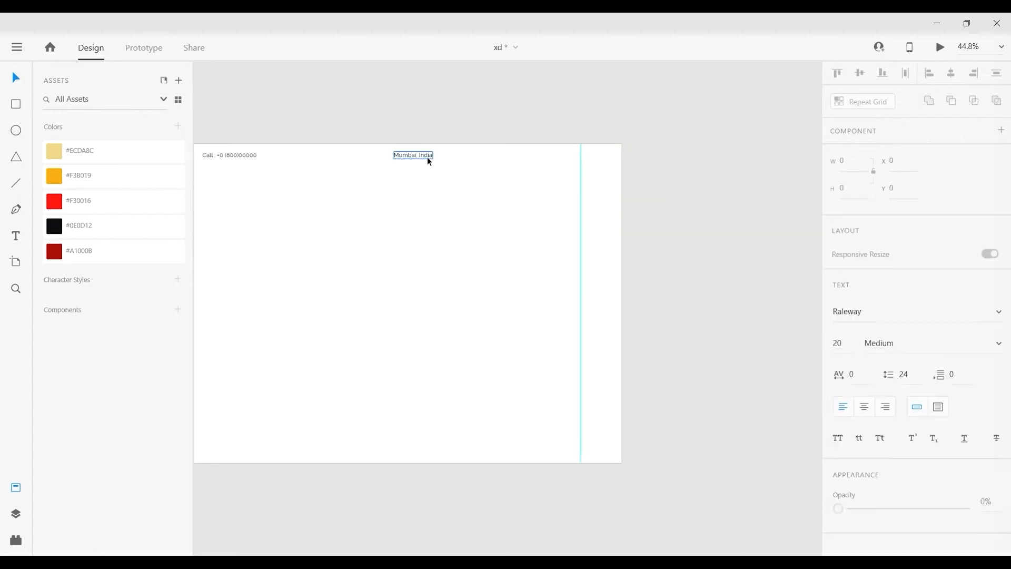
- Duplicate the location text farther along the header row and replace the copy's text with the contact e-mail address
drag(430, 160, 510, 164)
double_click(504, 158)
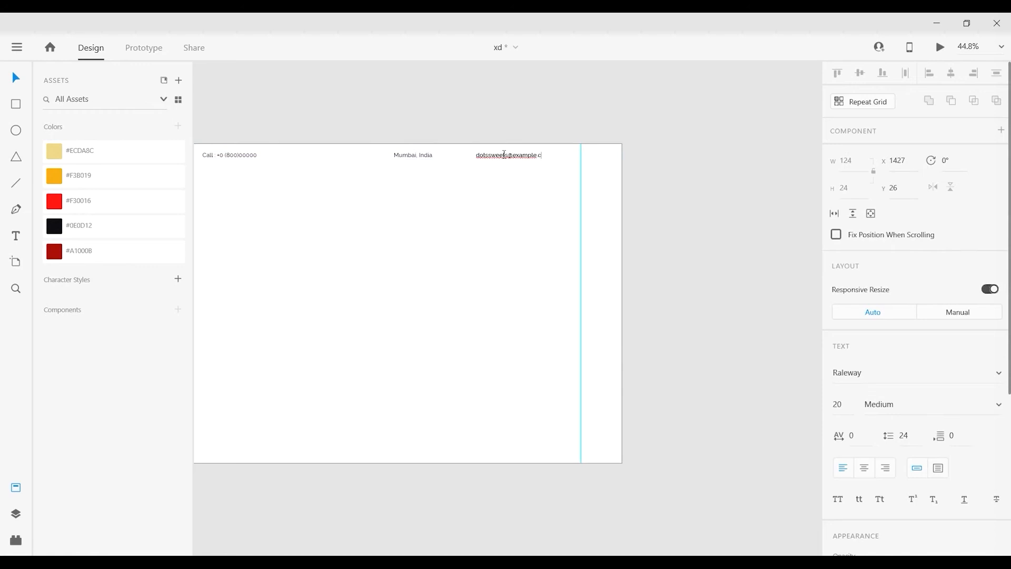
click(14, 80)
click(629, 145)
drag(630, 144, 669, 168)
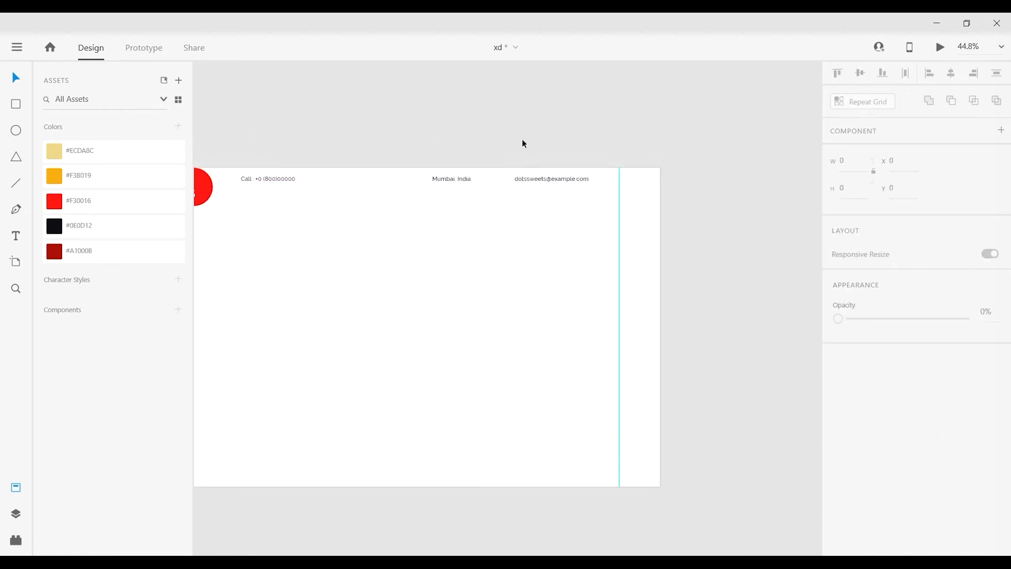
- Shift the location and e-mail texts together along the header row towards the phone text
click(561, 179)
shift+click(458, 180)
drag(547, 182, 503, 180)
- Place a location pin icon, scaled to about 20 × 28, in front of the e-mail text and colour it #F30016
scroll(502, 177, up, 5)
drag(562, 244, 588, 253)
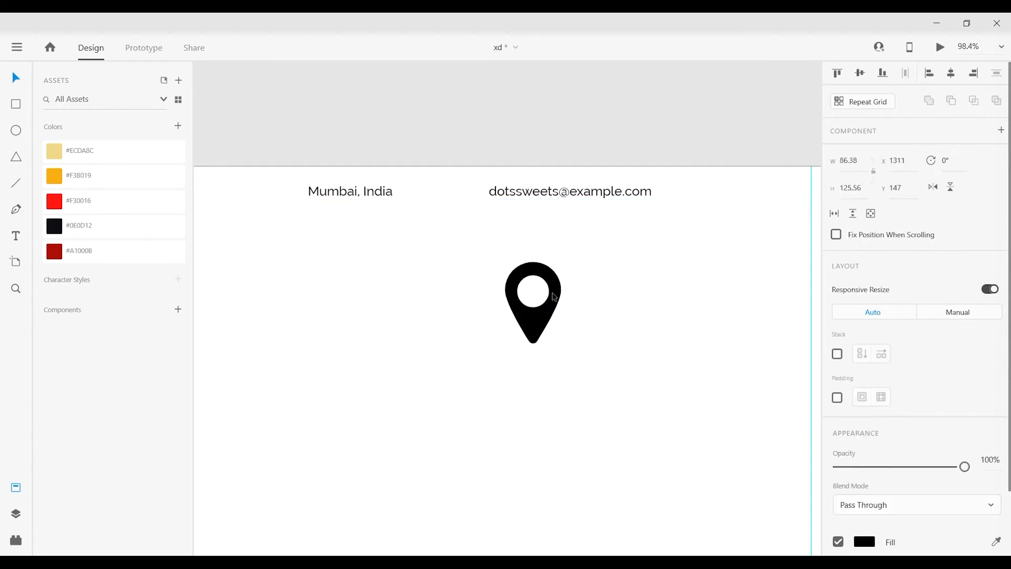
drag(501, 347, 470, 191)
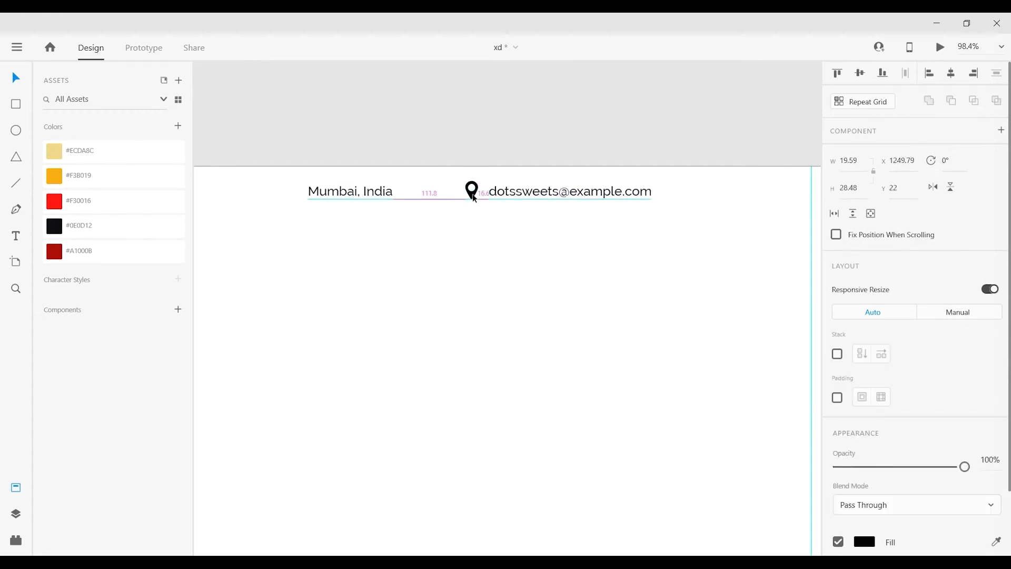
click(107, 206)
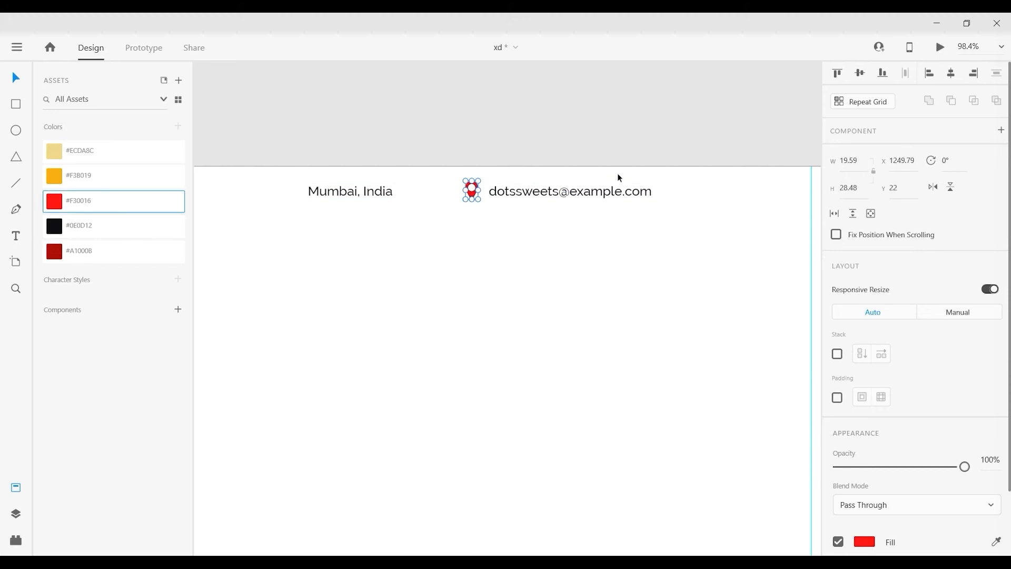
click(610, 155)
- Apply the asset colour #0E0D12 to the e-mail and location texts
click(563, 198)
shift+click(344, 196)
click(107, 227)
click(756, 149)
- Draw a circle about 44 in diameter in the header row after the e-mail text
drag(759, 147, 618, 181)
click(16, 130)
drag(539, 218, 568, 248)
key(v)
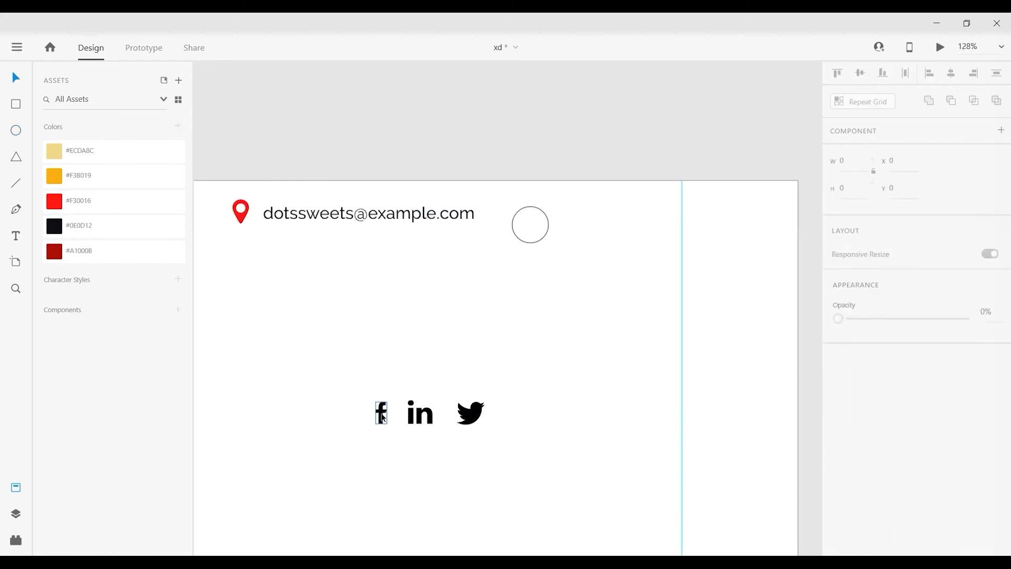
- Move the Facebook icon into the circle beside the e-mail text
drag(380, 411, 532, 229)
click(591, 211)
drag(590, 211, 527, 239)
click(524, 238)
click(567, 283)
- Shrink the circle around the Facebook icon to about 32 in diameter and centre the two horizontally
scroll(531, 265, up, 2)
click(544, 219)
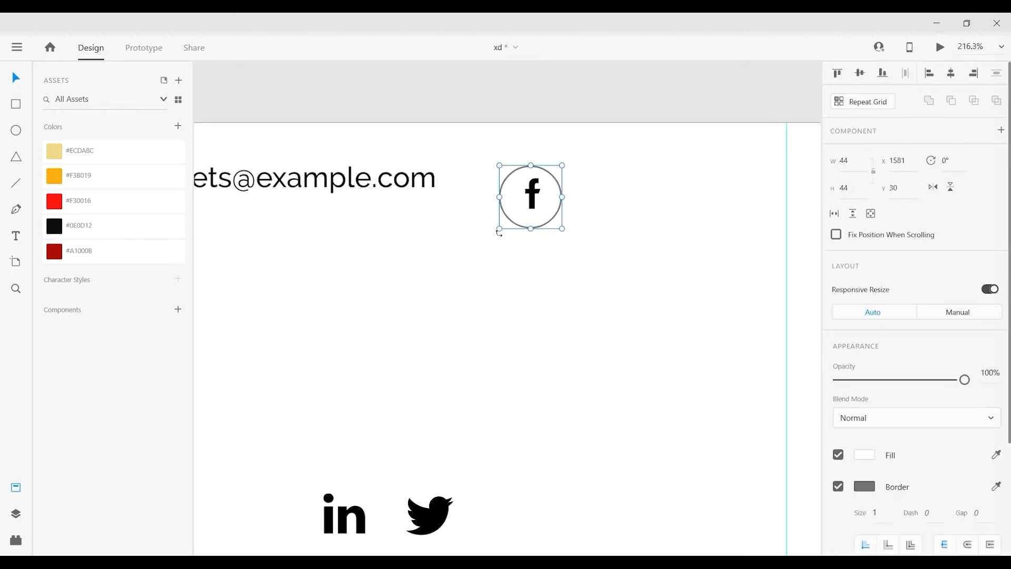
drag(499, 228, 513, 221)
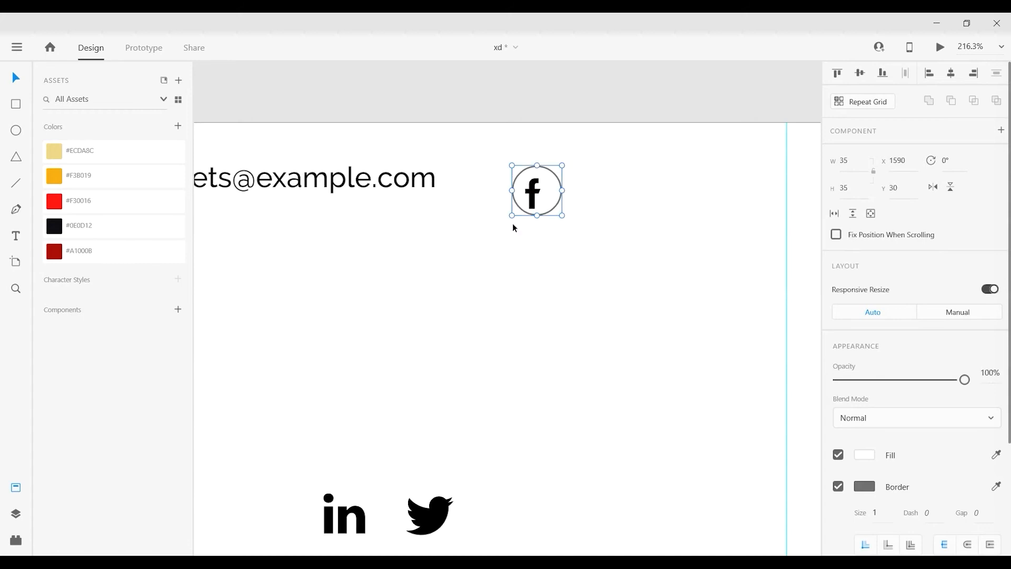
key(Return)
drag(514, 228, 565, 163)
click(951, 73)
click(653, 179)
- Group the circled Facebook icon near the margin guide, repeat it into a row of three, and ungroup the grid
drag(627, 165, 665, 188)
scroll(637, 205, right, 1)
key(ctrl+g)
click(868, 107)
click(679, 189)
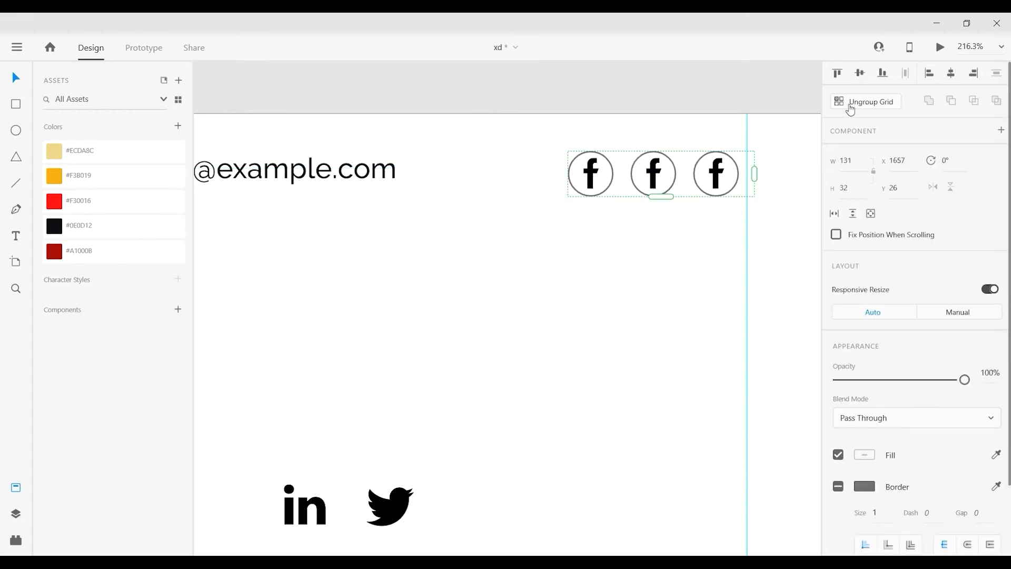
click(665, 87)
- Move the LinkedIn and Twitter icons closer below the circles and ungroup the second and third circled Facebook icons
drag(394, 496, 616, 316)
drag(313, 507, 533, 322)
click(654, 176)
shift+click(719, 173)
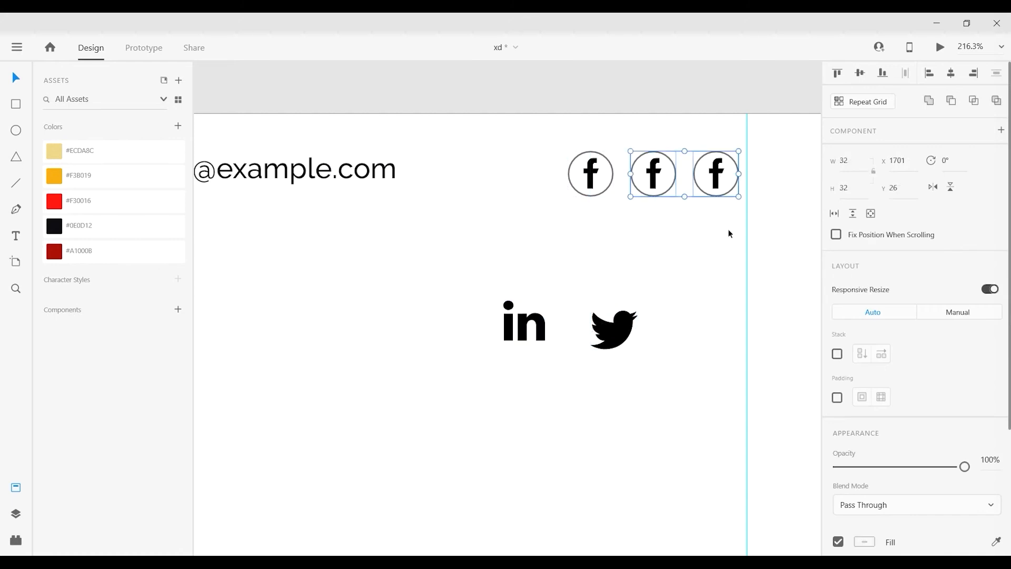
right_click(715, 177)
click(753, 239)
click(674, 255)
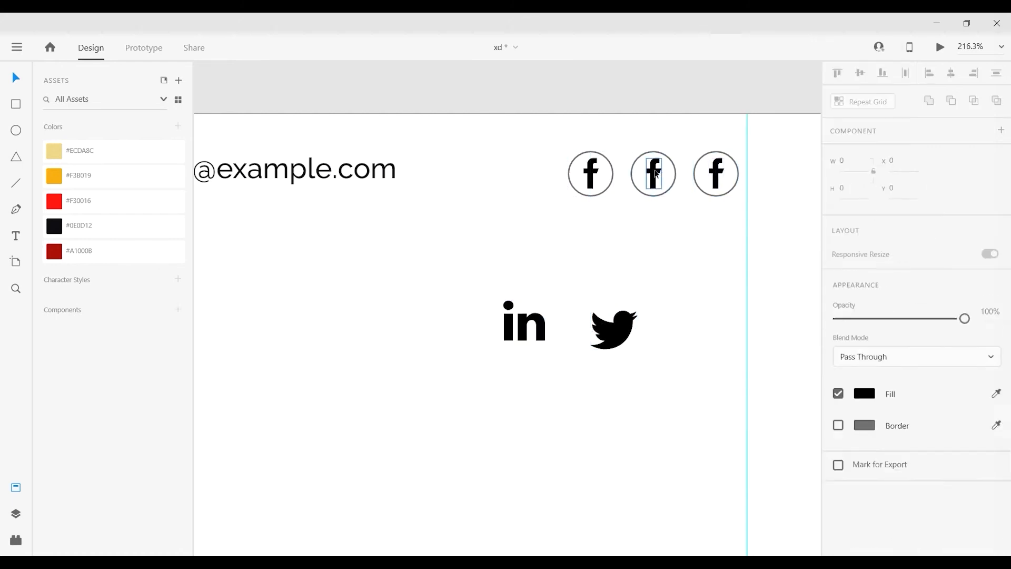
- Delete the Facebook icons from the second and third circles and move the LinkedIn and Twitter icons into them
click(654, 171)
key(Delete)
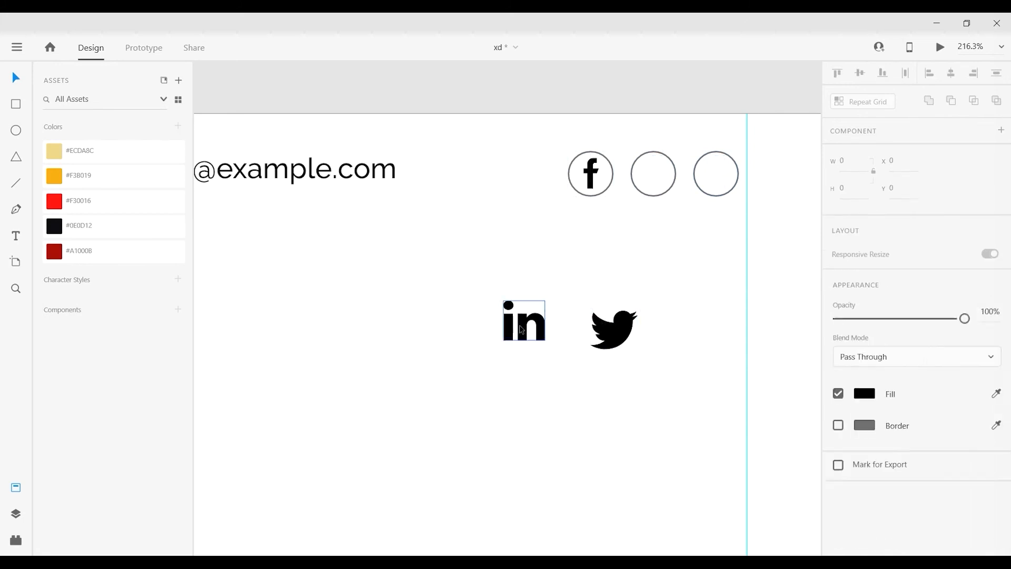
click(523, 321)
drag(503, 341, 668, 173)
click(613, 330)
drag(614, 329, 683, 213)
mouse_move(700, 205)
mouse_down()
mouse_move(726, 181)
mouse_move(710, 192)
mouse_up()
- Bring the LinkedIn and Twitter icons in front of their circles, scaled down and centred inside them
shift+click(653, 181)
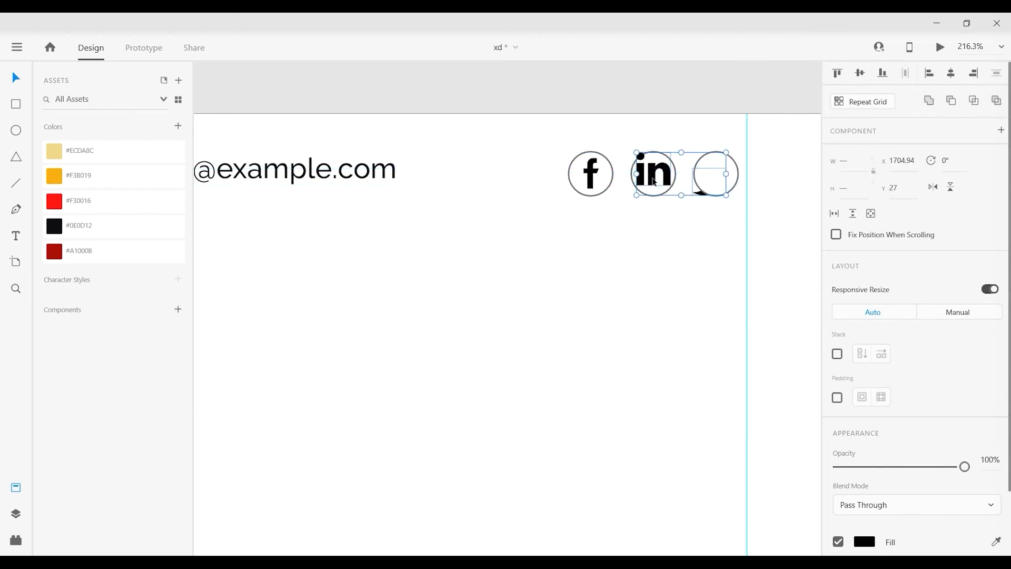
click(526, 231)
scroll(785, 127, up, 2)
drag(656, 227, 669, 212)
click(559, 199)
drag(540, 176, 569, 191)
scroll(652, 354, down, 5)
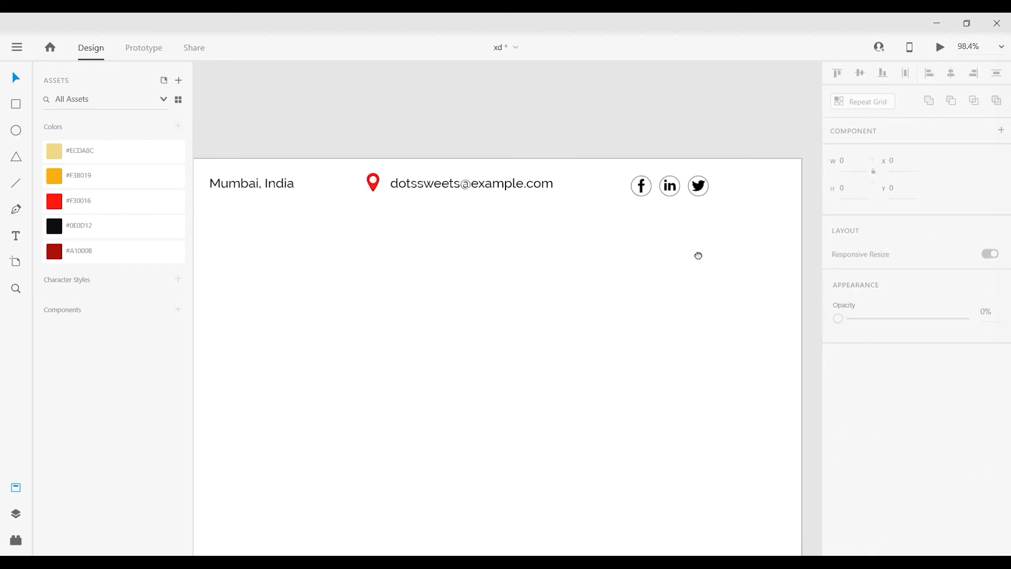
- Align the contact details and the social media icons on one horizontal centre line in the header
key(Escape)
scroll(717, 264, down, 2)
drag(747, 193, 255, 241)
click(641, 140)
drag(636, 341, 659, 319)
- Add a "Home" menu label below the contact row and repeat it horizontally with wider gaps between the copies
key(t)
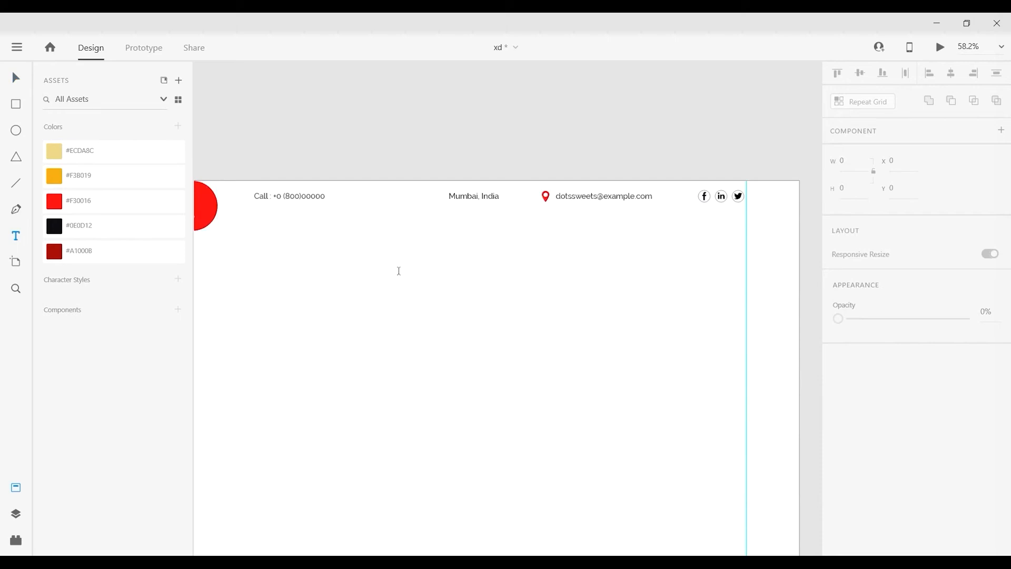
click(416, 229)
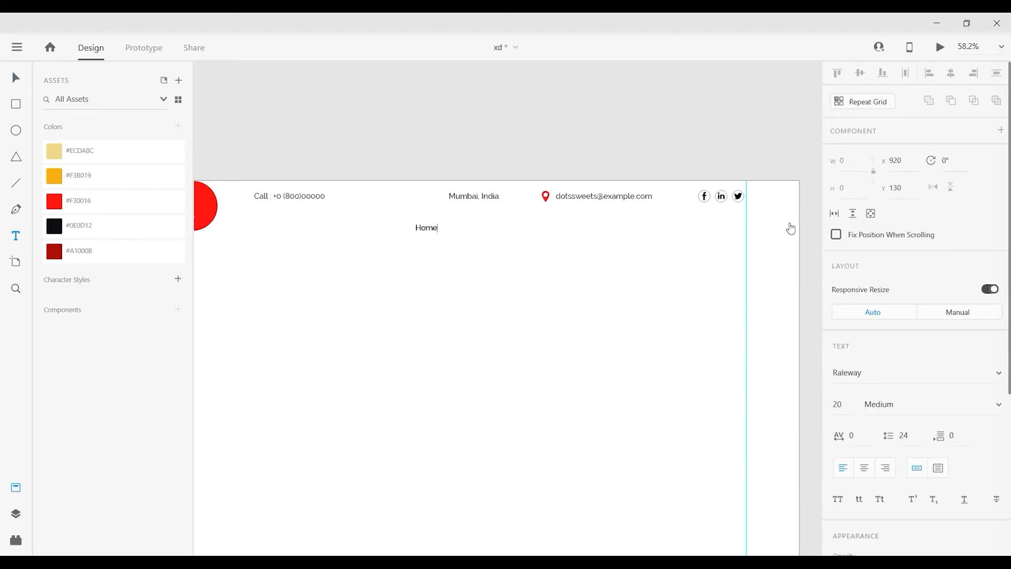
click(15, 79)
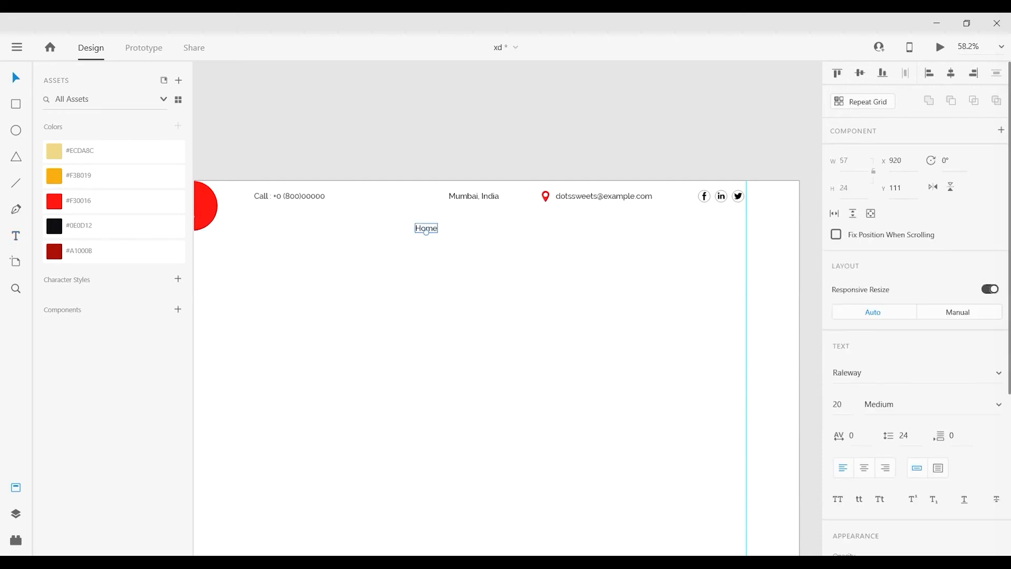
click(874, 105)
drag(439, 228, 569, 228)
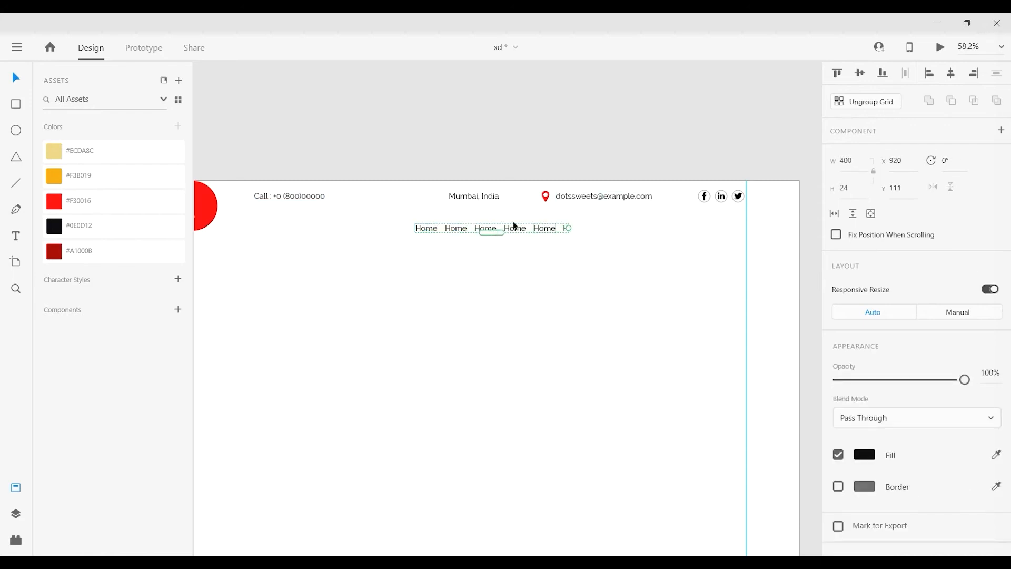
scroll(492, 218, up, 5)
drag(311, 255, 361, 256)
- Change the second menu label to "About" and the third to "Products"
double_click(388, 255)
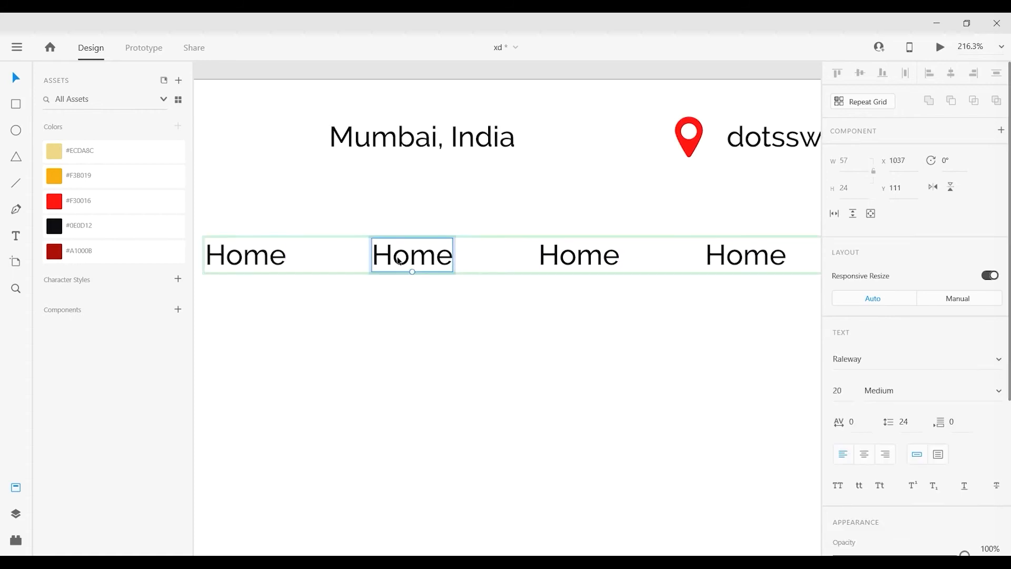
double_click(399, 258)
text(S)
key(BackSpace)
text(About)
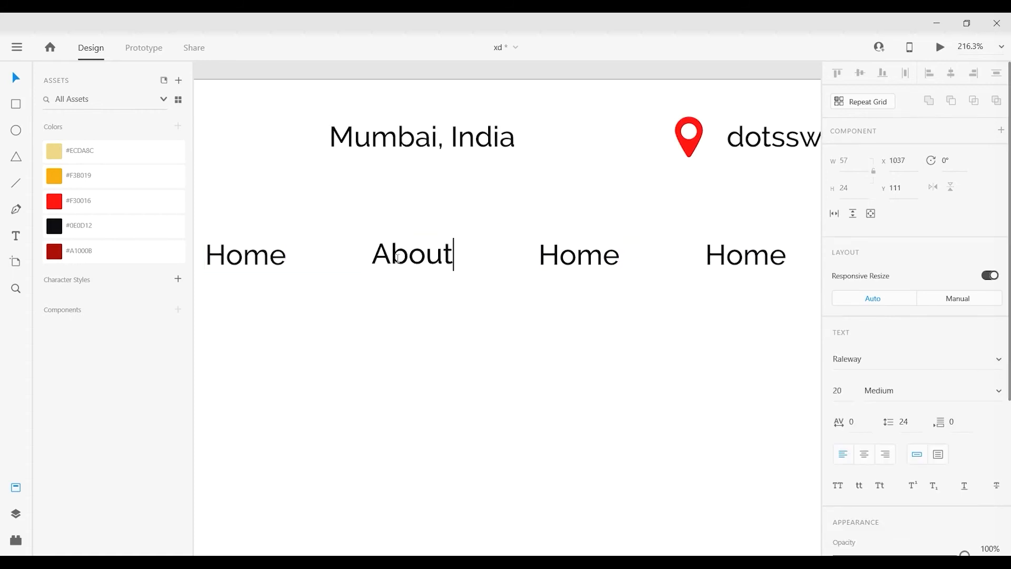
key(Escape)
double_click(588, 258)
text(Products)
key(Escape)
- Change the fourth menu label to "Contact"
drag(691, 348, 315, 343)
click(359, 251)
double_click(359, 251)
text(Contact)
key(Escape)
- Trim the menu's repeat grid to end after Contact and ungroup the grid
key(Tab)
drag(569, 251, 465, 251)
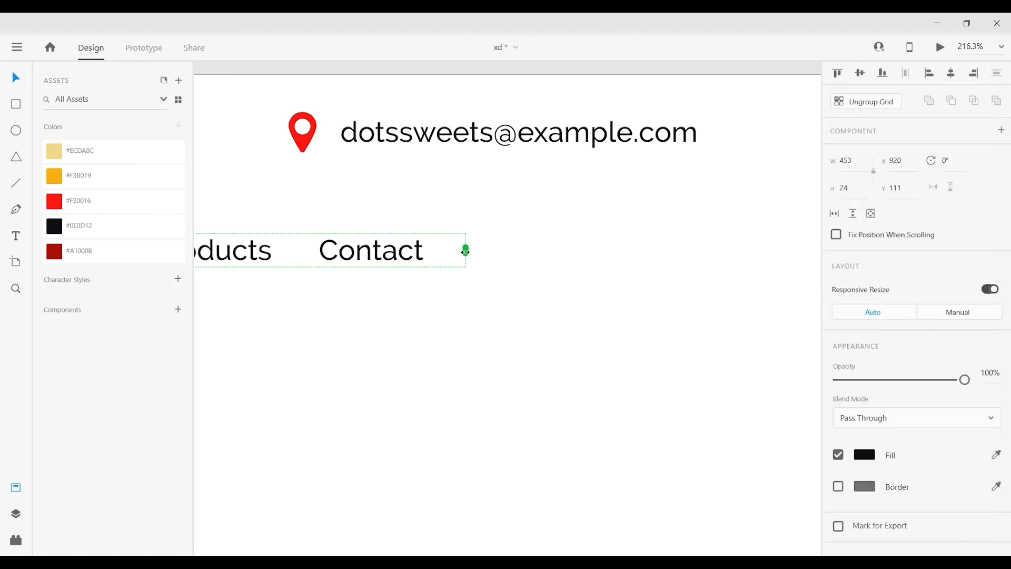
click(866, 102)
- Set all four menu labels to font size 22 and SemiBold weight
scroll(631, 295, down, 5)
drag(616, 266, 264, 284)
text(22)
key(Return)
click(996, 411)
click(970, 428)
- Space the Home, About, Products and Contact labels evenly along the menu row
scroll(619, 378, down, 3)
drag(483, 295, 556, 295)
scroll(584, 337, up, 2)
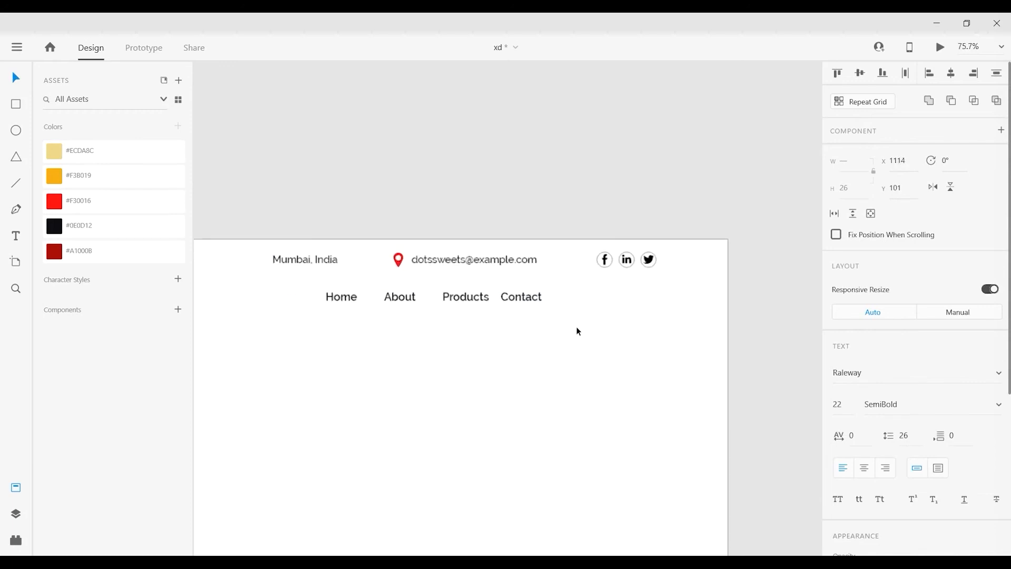
click(605, 332)
double_click(561, 304)
key(Escape)
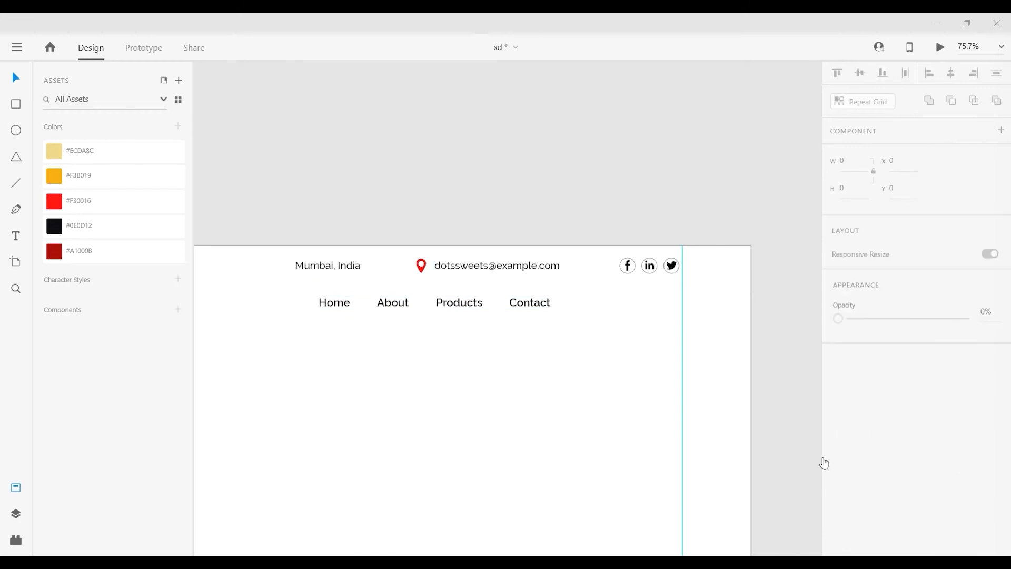
- Paste the basket icon after Contact in the menu row and scale it to about 31 by 27
key(ctrl+v)
drag(518, 419, 589, 301)
scroll(590, 303, up, 5)
drag(636, 340, 599, 337)
drag(560, 291, 560, 290)
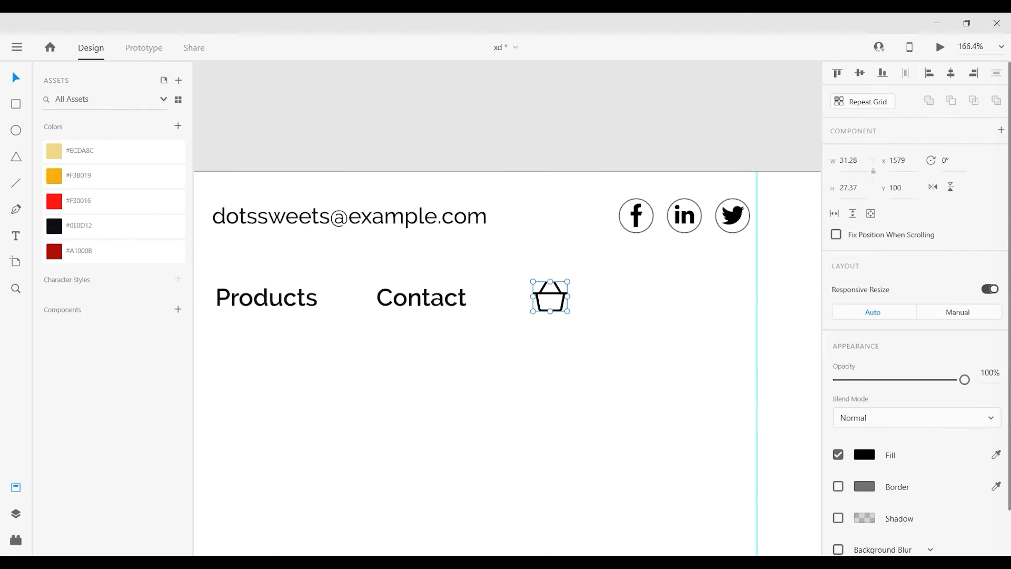
- Paste the search icon beside the basket and scale it to about 28 by 28
click(497, 352)
key(ctrl+v)
drag(514, 370, 629, 310)
click(680, 378)
scroll(679, 379, down, 3)
drag(655, 364, 664, 365)
click(702, 386)
drag(704, 388, 652, 393)
scroll(726, 380, up, 1)
- Draw a 145 by 47 rectangle ending at the margin guide, align it with the menu row and send it behind the search icon
click(16, 104)
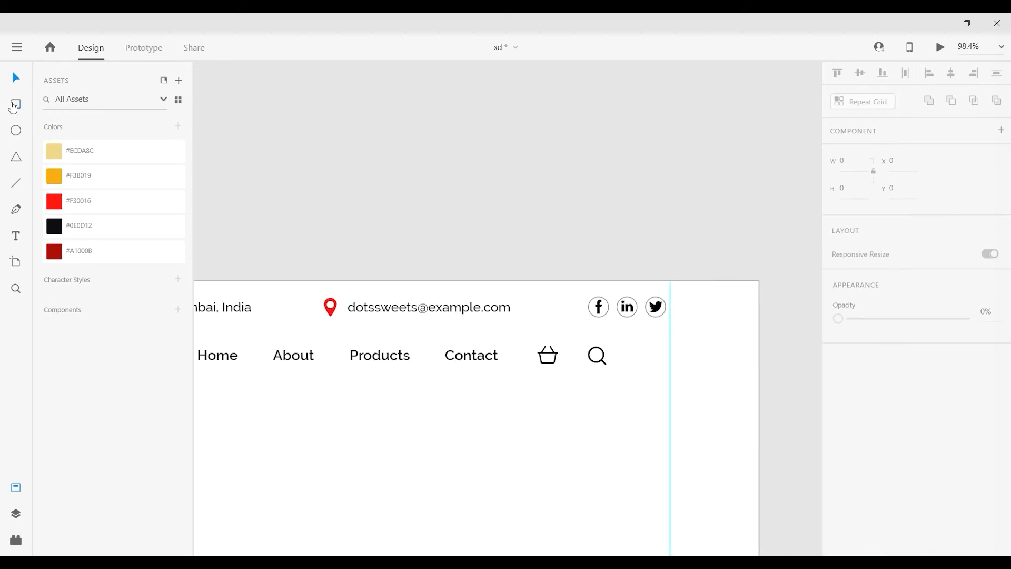
mouse_move(670, 355)
mouse_down()
mouse_move(576, 374)
mouse_move(575, 385)
mouse_up()
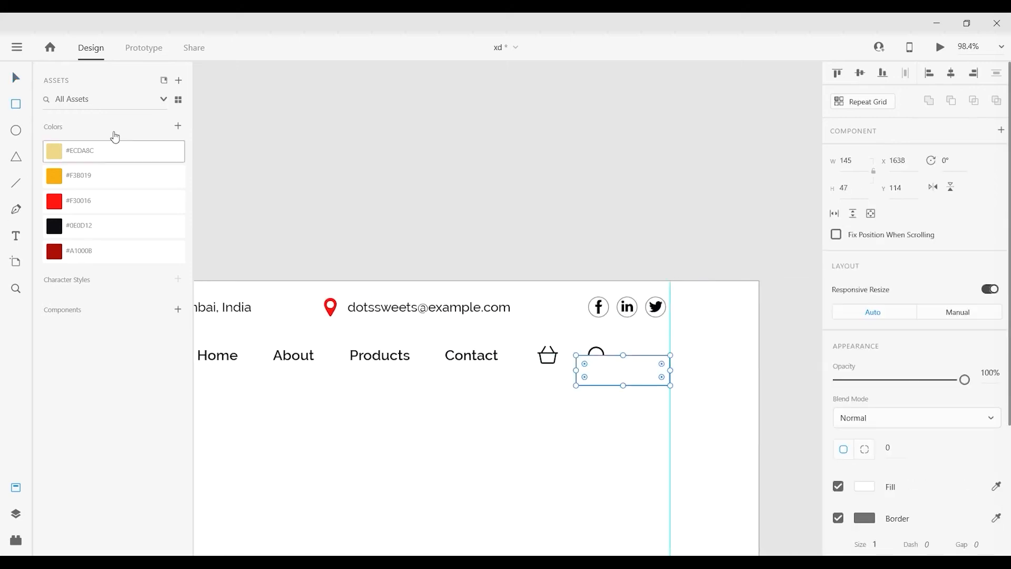
drag(658, 383, 636, 360)
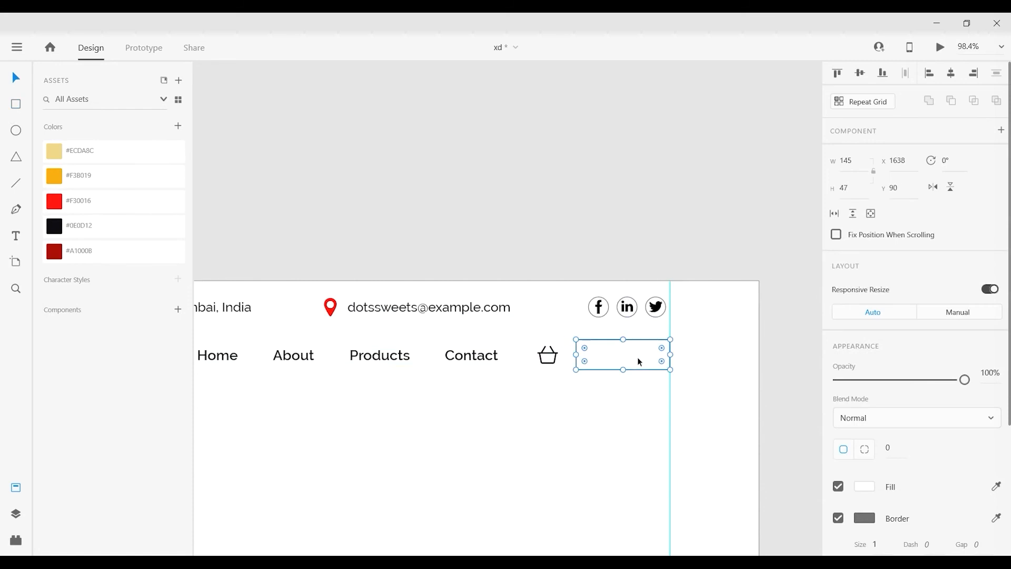
key(ctrl+shift+bracketleft)
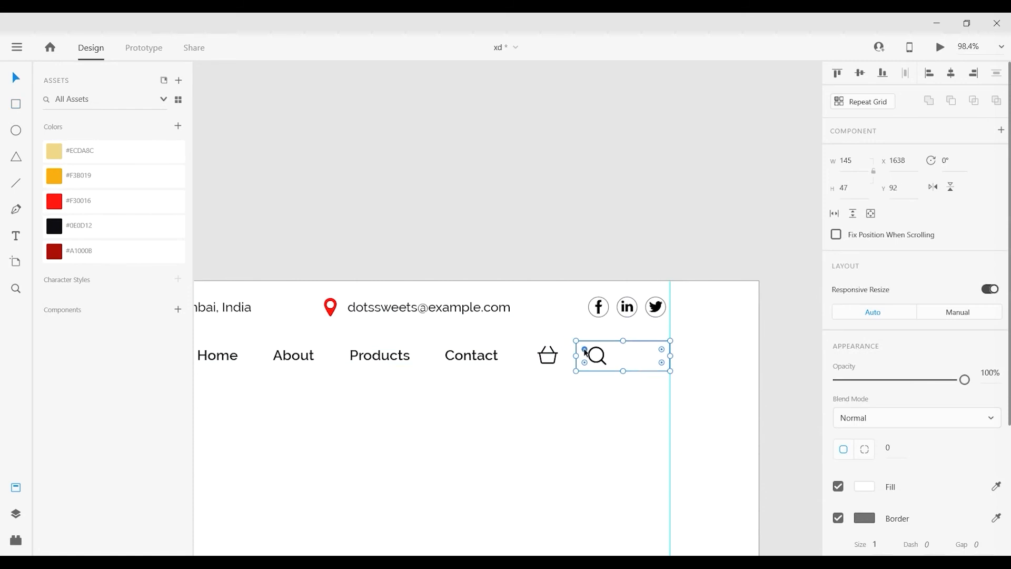
- Round the rectangle's corners fully into a pill and centre the search icon vertically within it
drag(585, 349, 599, 357)
click(722, 428)
click(618, 368)
scroll(611, 364, up, 3)
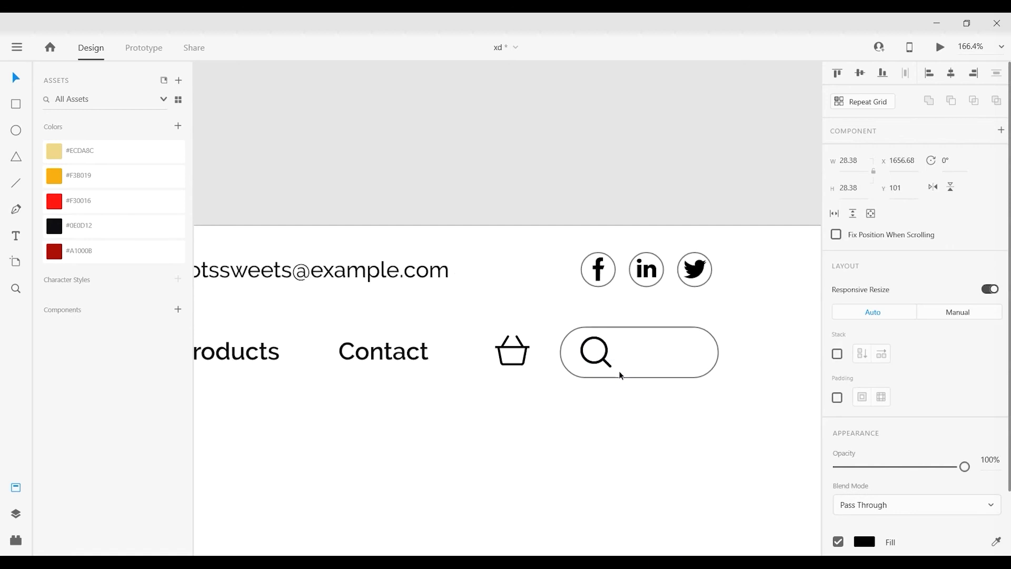
shift+click(712, 355)
click(860, 73)
click(645, 438)
- Copy the Contact label into the pill beside the search icon and change its text to "Search"
click(378, 361)
double_click(378, 358)
key(ctrl+c)
click(460, 437)
key(ctrl+v)
drag(390, 350, 666, 356)
double_click(667, 358)
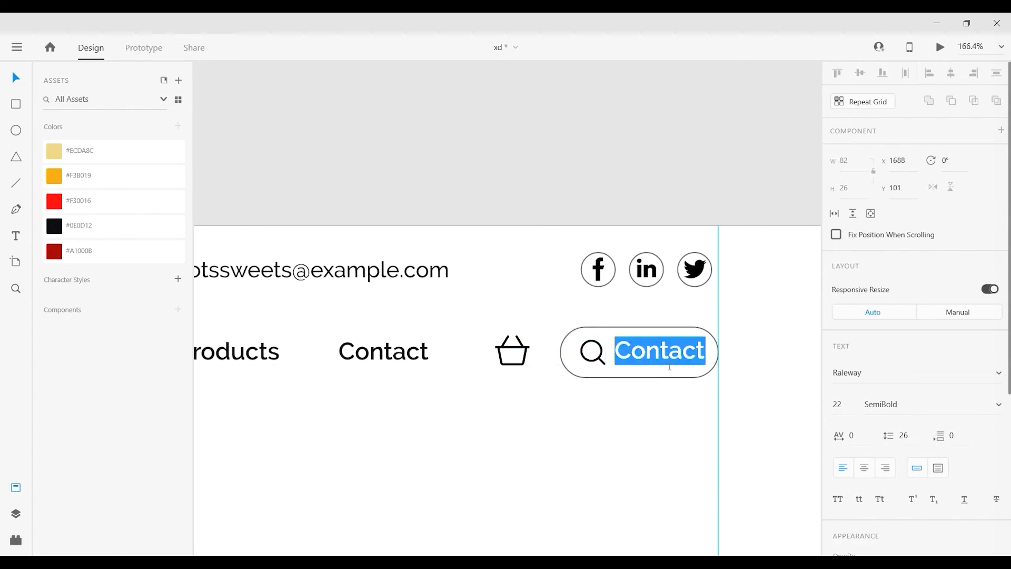
text(Search)
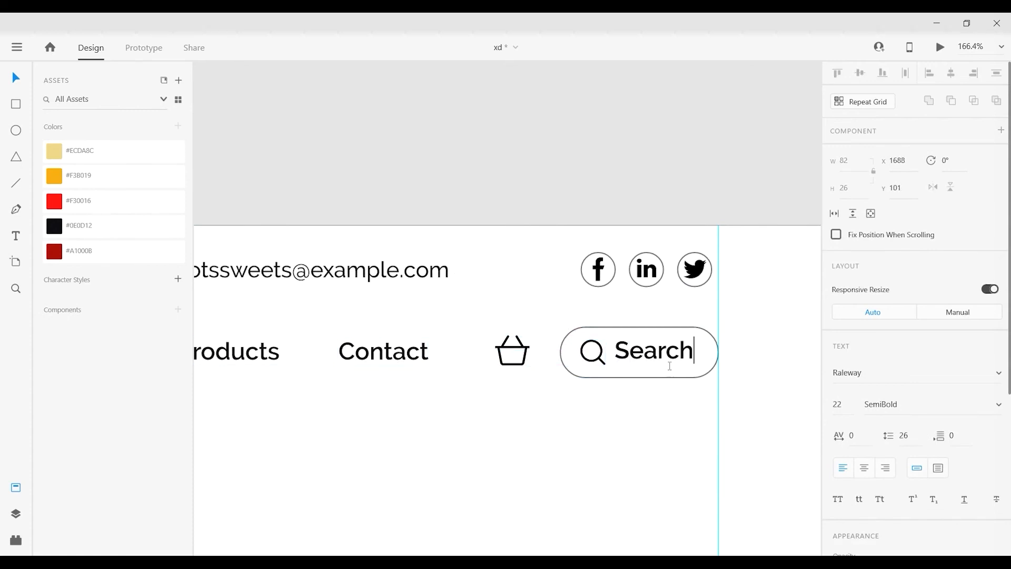
key(Escape)
- Reduce the Search label to font size 20 and reposition it beside the search icon
click(711, 441)
drag(711, 441, 669, 441)
drag(637, 354, 644, 356)
click(744, 411)
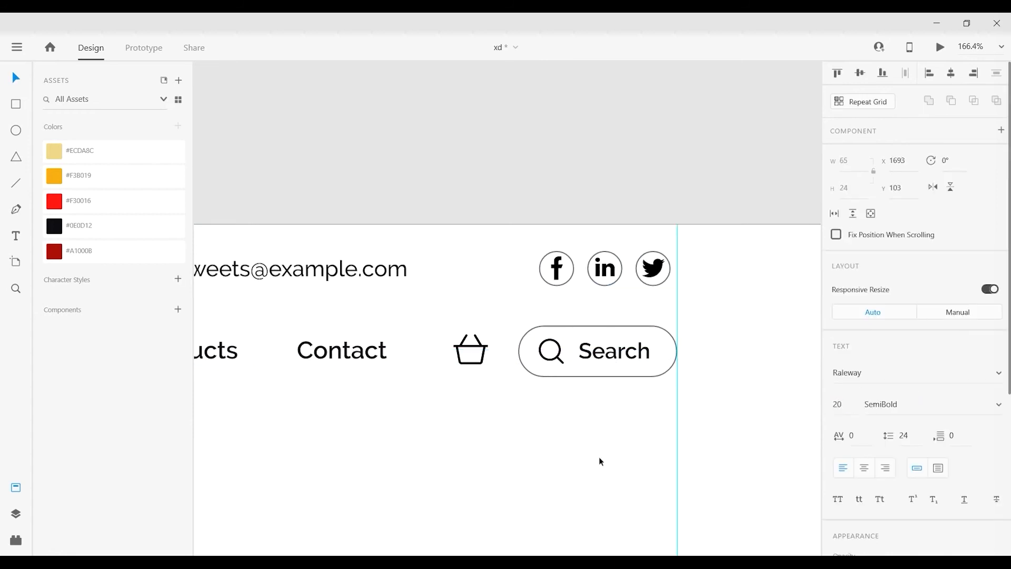
- Fill the search pill with red #F30016 and colour its icon and label white
click(605, 372)
click(54, 201)
click(614, 361)
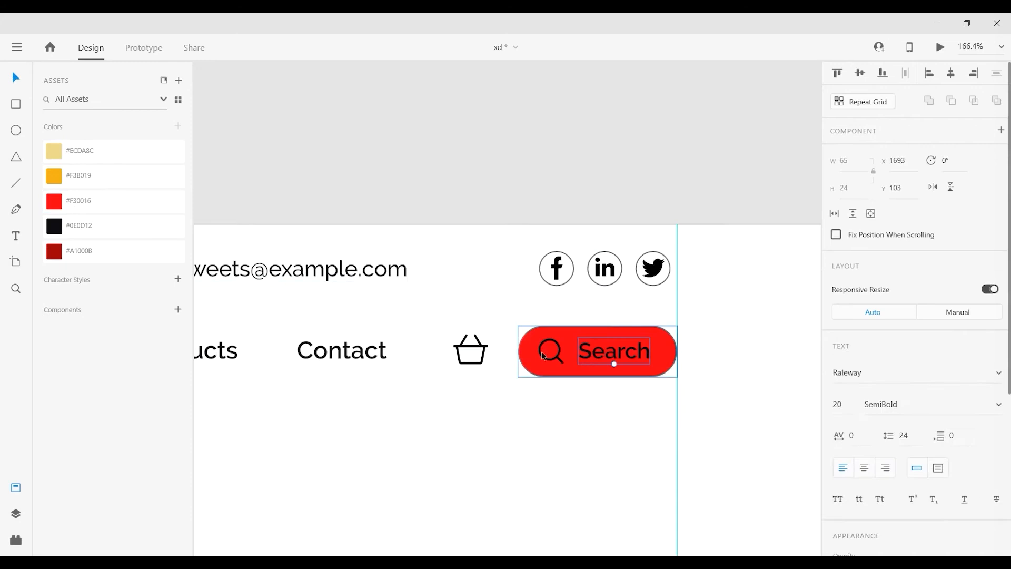
shift+click(550, 363)
click(864, 455)
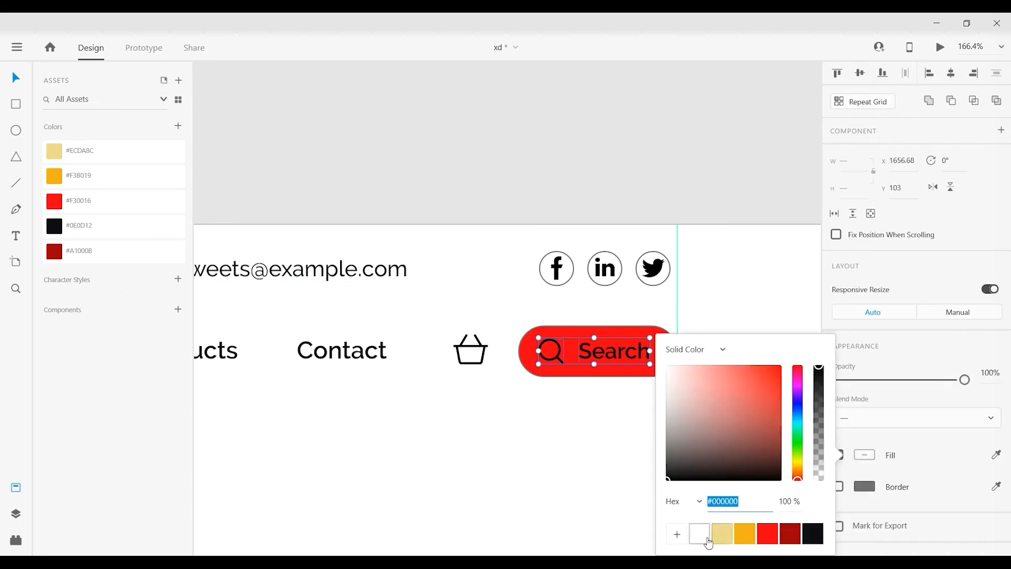
click(676, 535)
- Remove the border from the red search pill
click(592, 332)
click(837, 517)
click(550, 481)
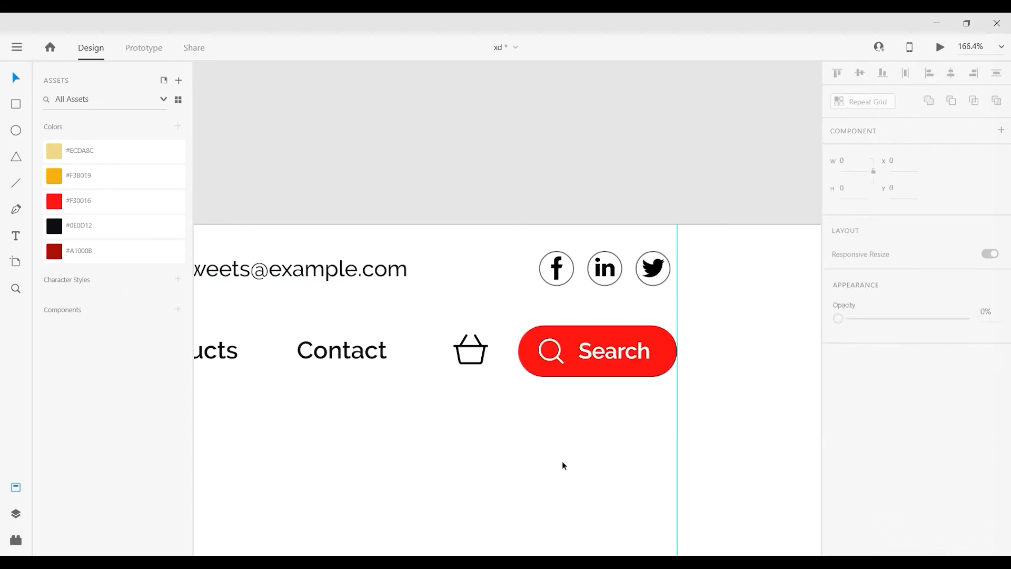
- Align the search button's icon, label and pill on their vertical middles and group them
drag(578, 442, 654, 424)
drag(711, 410, 640, 317)
click(860, 79)
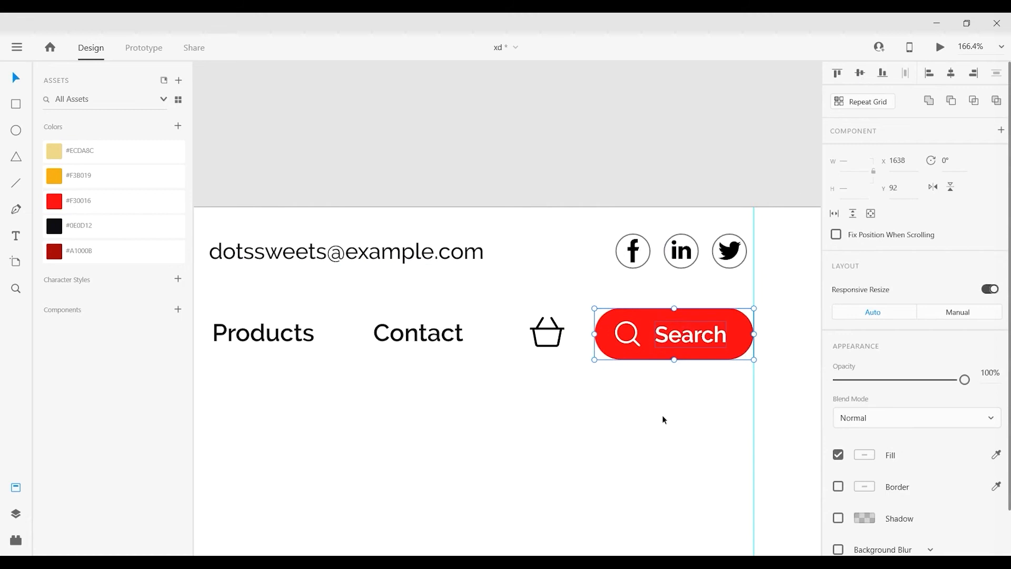
key(ctrl+g)
click(680, 422)
key(ctrl+z)
key(ctrl+g)
click(660, 432)
click(637, 326)
click(636, 328)
shift+click(686, 334)
shift+click(670, 316)
click(718, 431)
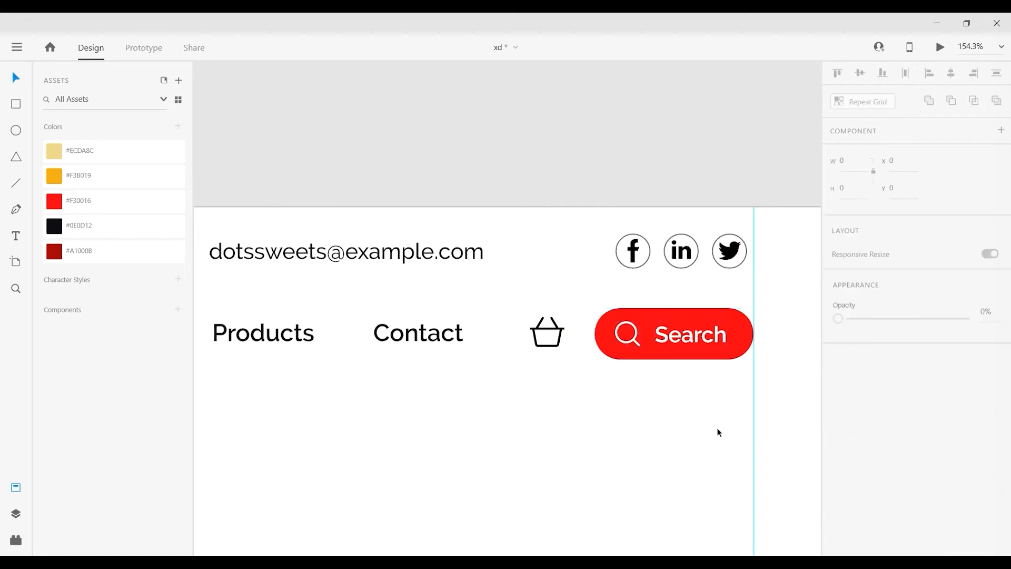
- Move the Home label outward to line up with the start of the location text above it
key(ctrl+0)
click(659, 230)
right_click(650, 230)
click(614, 303)
click(530, 231)
click(504, 280)
- Distribute the menu labels, basket icon and search button evenly and group them
drag(493, 271, 739, 230)
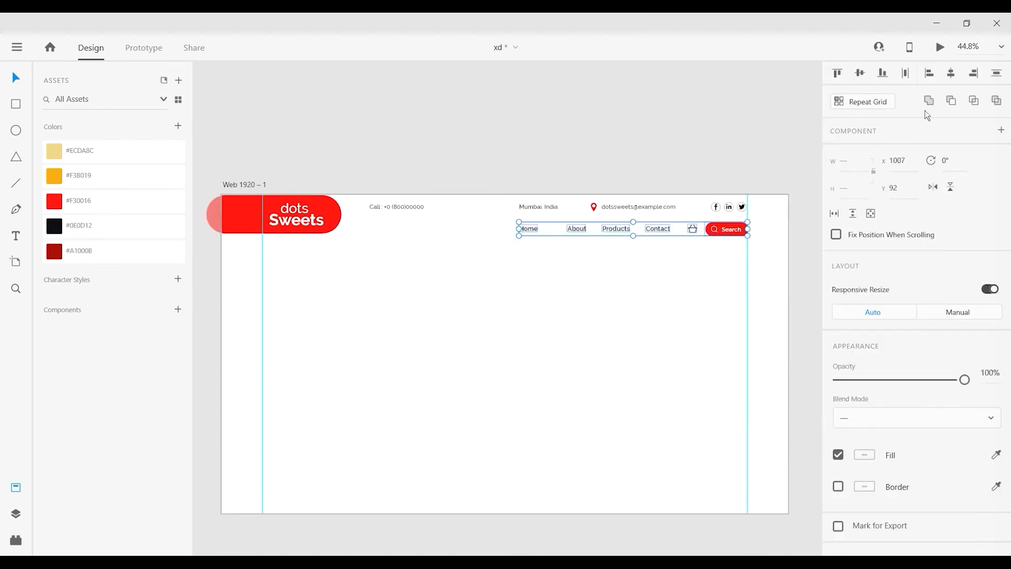
click(906, 74)
key(ctrl+g)
- Move the location text to sit midway between the phone number and the location pin
click(681, 352)
drag(675, 395, 655, 403)
drag(528, 199, 496, 200)
click(525, 356)
drag(619, 382, 574, 370)
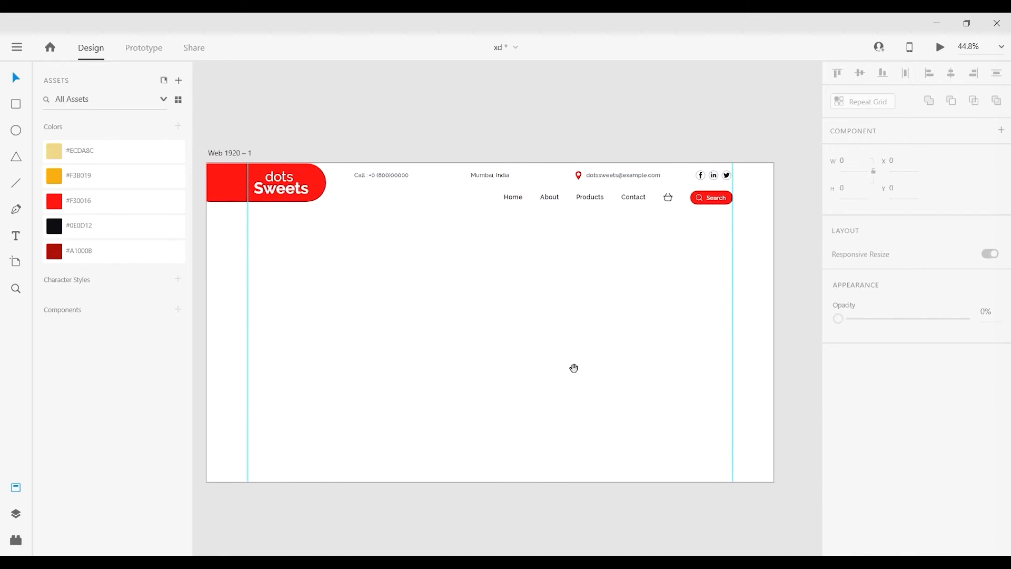
- Draw a rectangle about 989 by 714 below the menu, reaching the artboard's edge, and round its corners to 46
mouse_move(772, 224)
mouse_down()
mouse_move(490, 418)
mouse_move(481, 435)
mouse_up()
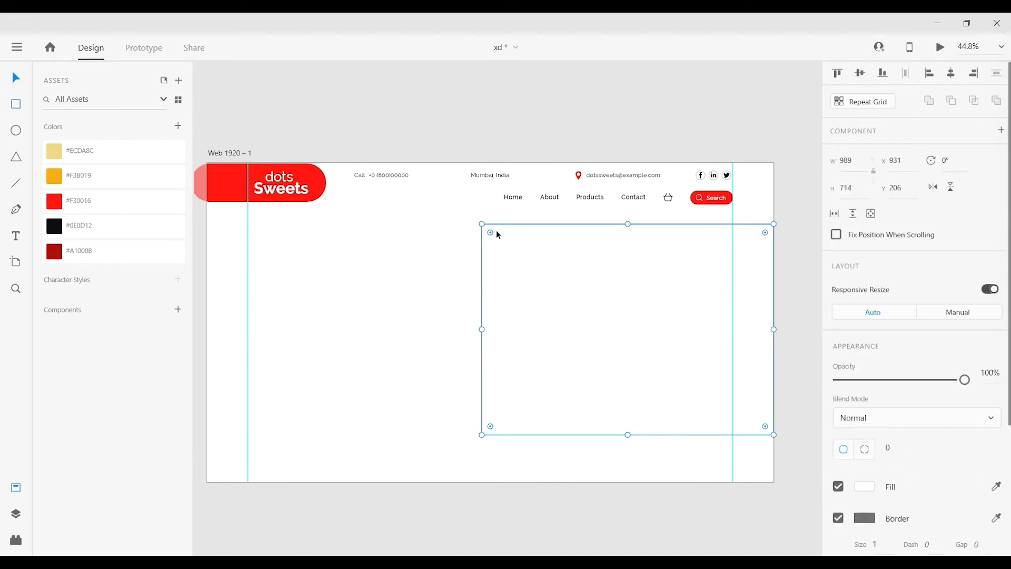
drag(1010, 232, 602, 317)
click(643, 510)
drag(702, 522, 690, 513)
- Widen the rounded rectangle to 1036, extending past the artboard's edge, and remove its border
click(604, 279)
drag(759, 320, 773, 319)
click(768, 477)
click(695, 343)
click(838, 518)
- Place the photo of sweets on a glass plate in the rounded rectangle and enlarge it within the frame
click(674, 527)
click(559, 294)
double_click(614, 324)
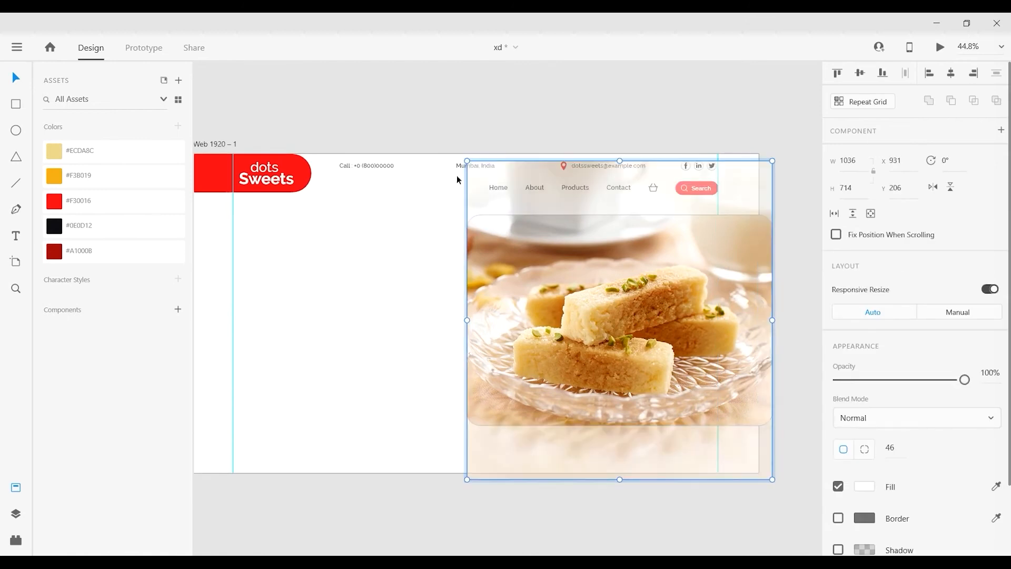
drag(466, 158, 439, 123)
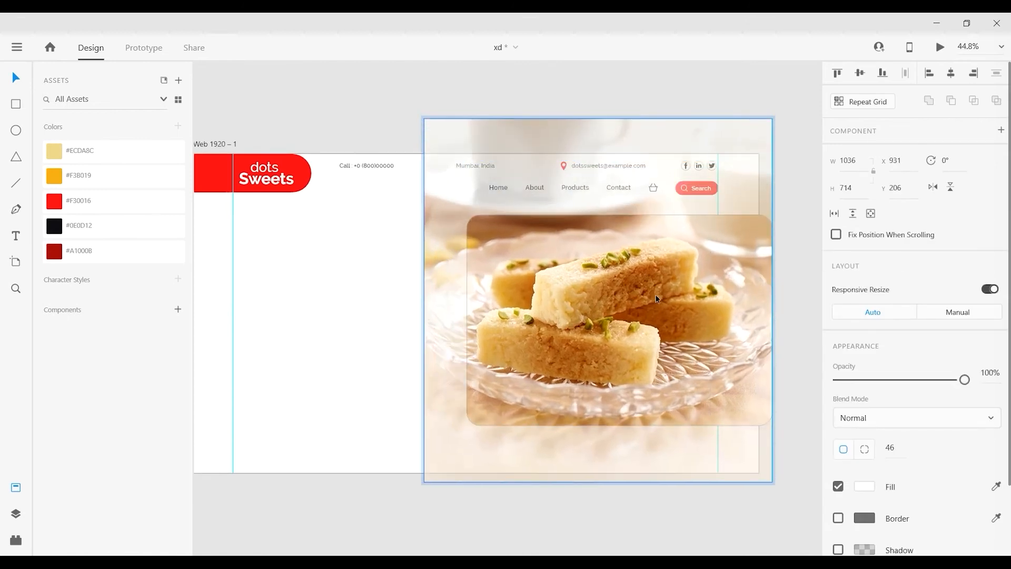
click(570, 213)
drag(634, 457, 673, 413)
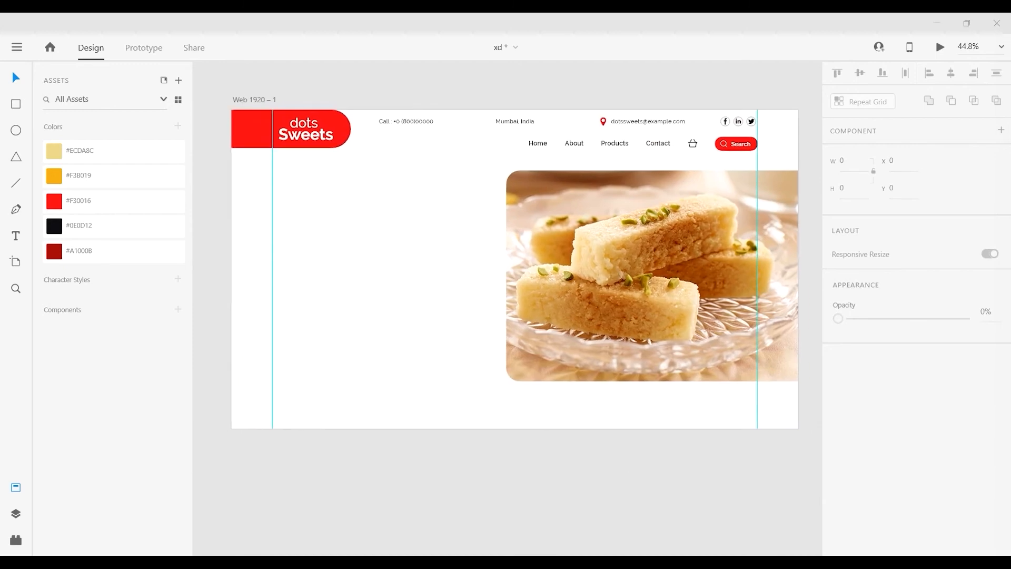
- Add the two-line heading "Your Favourite Sweet / Delivered Hot & Fresh" in #0E0D12 in the empty area beside the hero photo
click(287, 224)
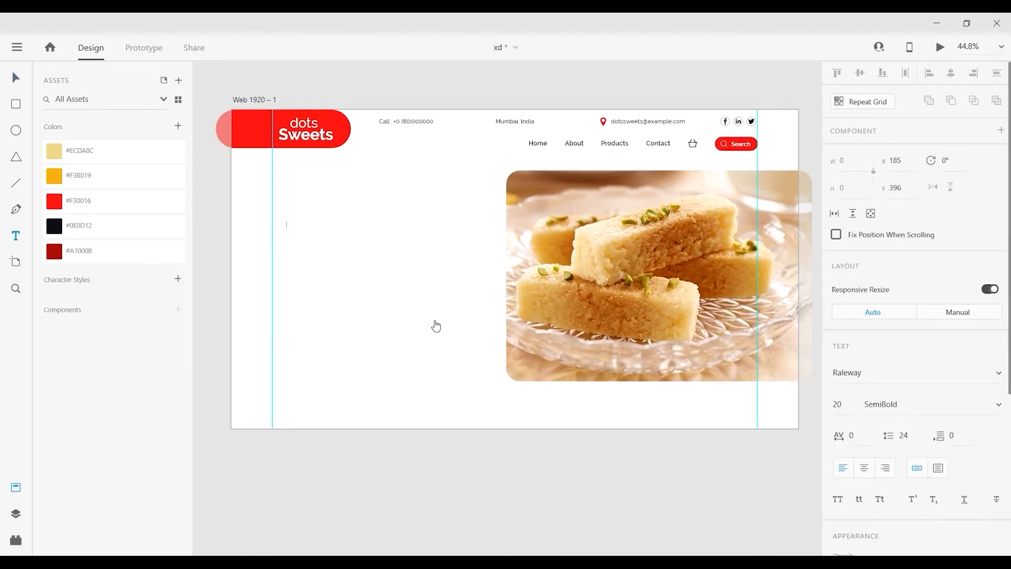
click(106, 232)
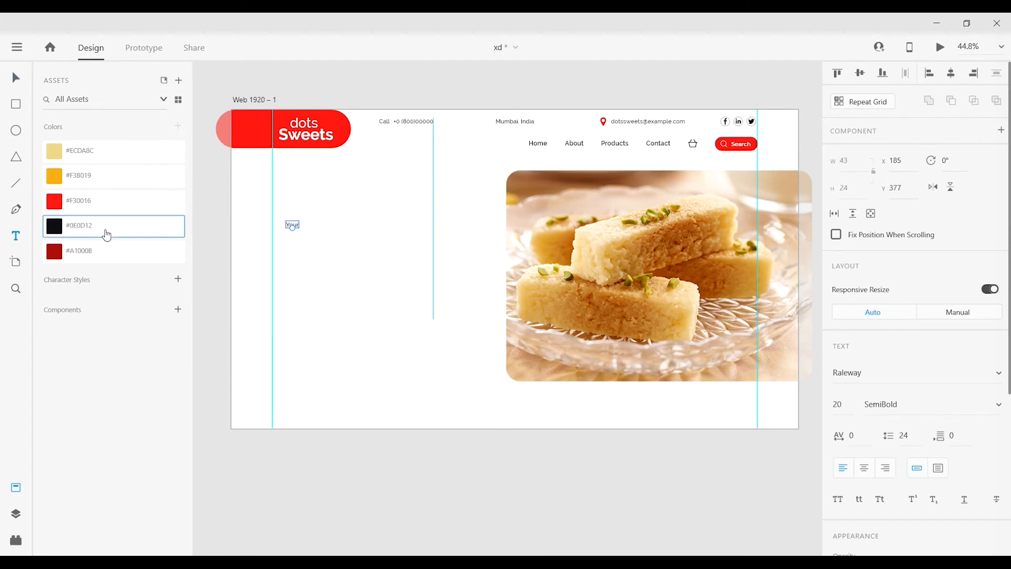
scroll(261, 227, up, 5)
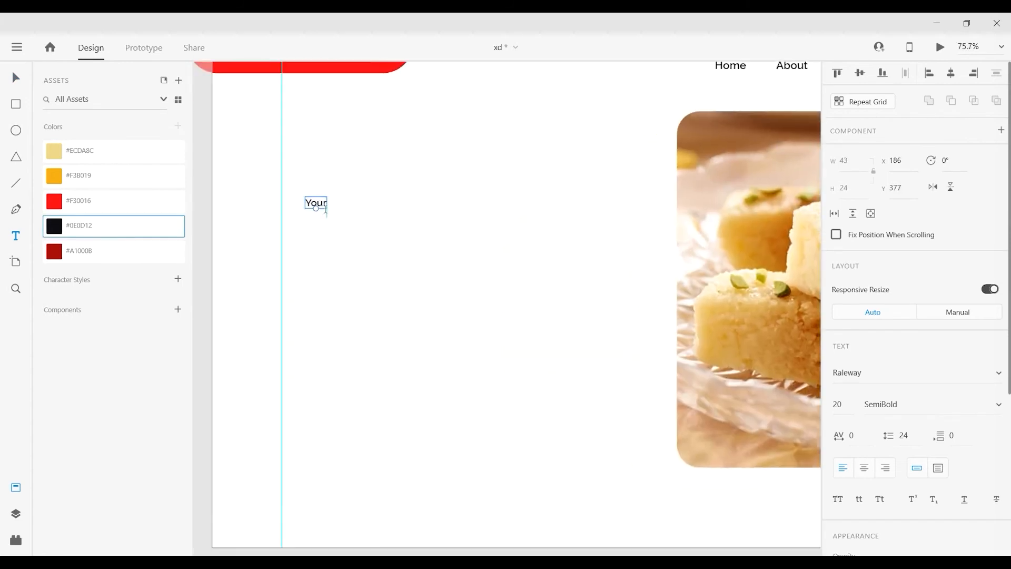
text(Favourite Sweet)
key(Return)
text(Delivered Hot & Fresh)
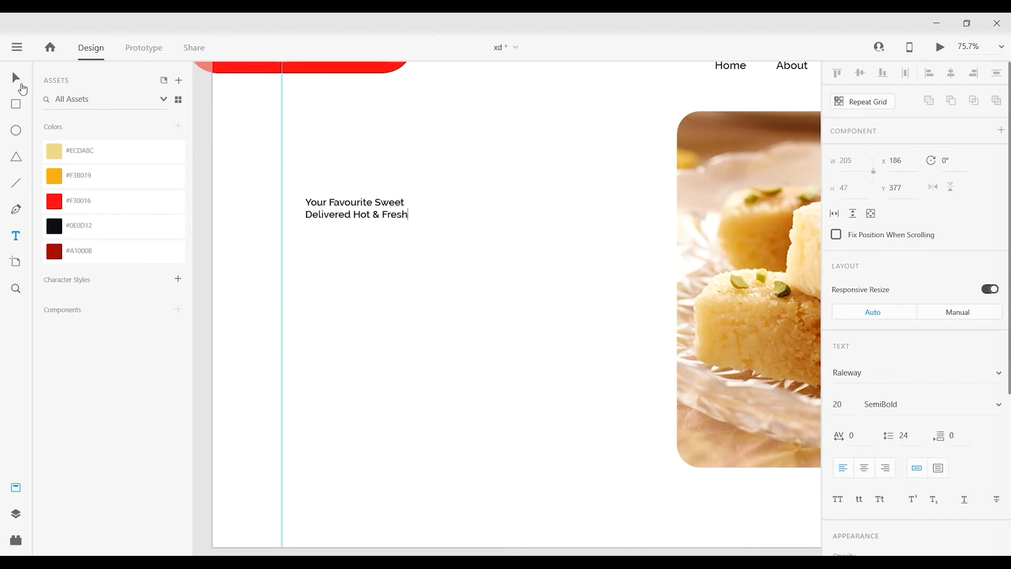
- Enlarge the heading to font size 51 and align its edge with the vertical guide
click(22, 88)
drag(354, 221, 361, 255)
drag(374, 205, 421, 219)
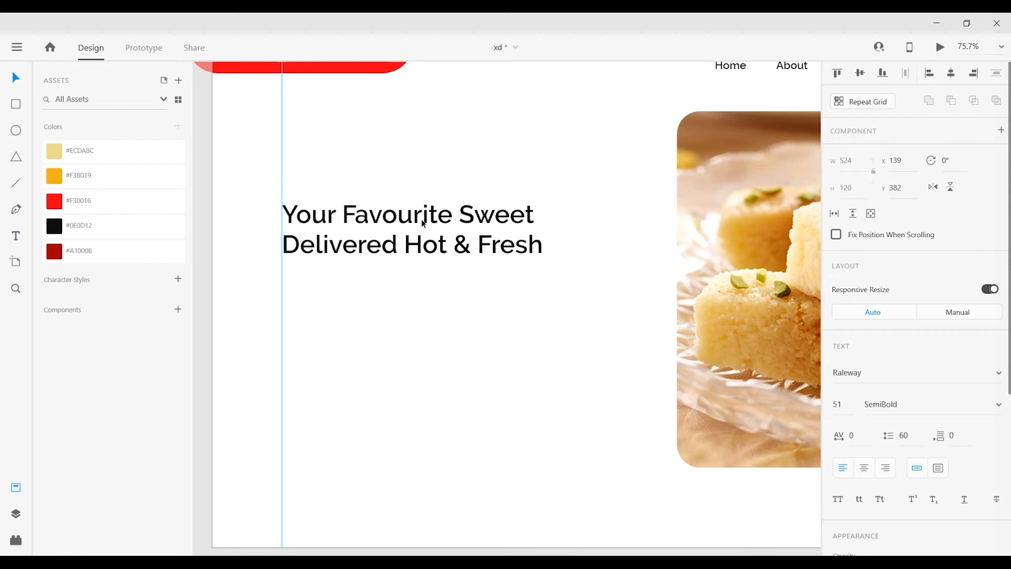
- Break the word "Fresh" onto a third line of the heading and set the heading's weight to Bold
double_click(480, 248)
key(Return)
click(9, 81)
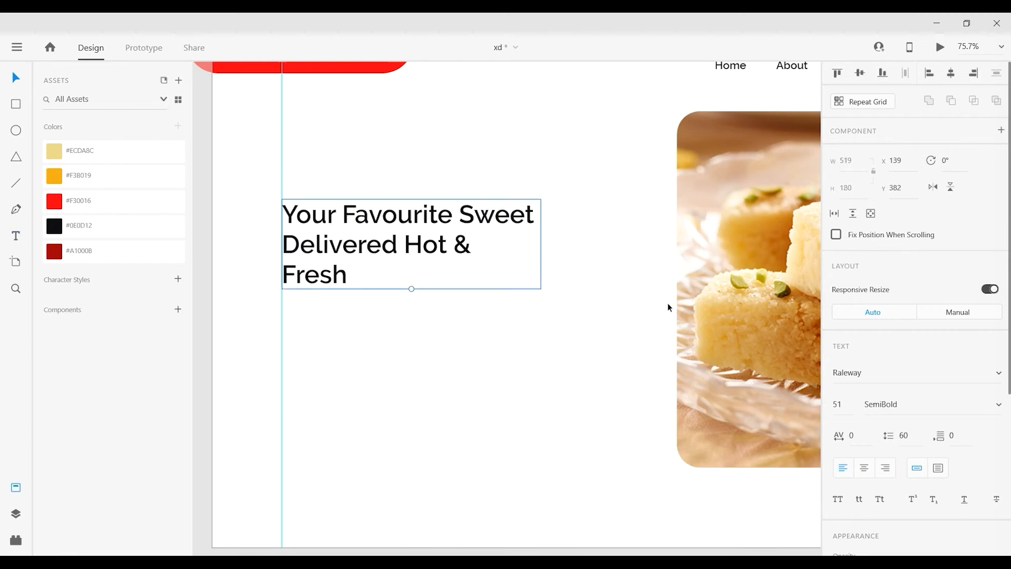
scroll(1004, 412, down, 5)
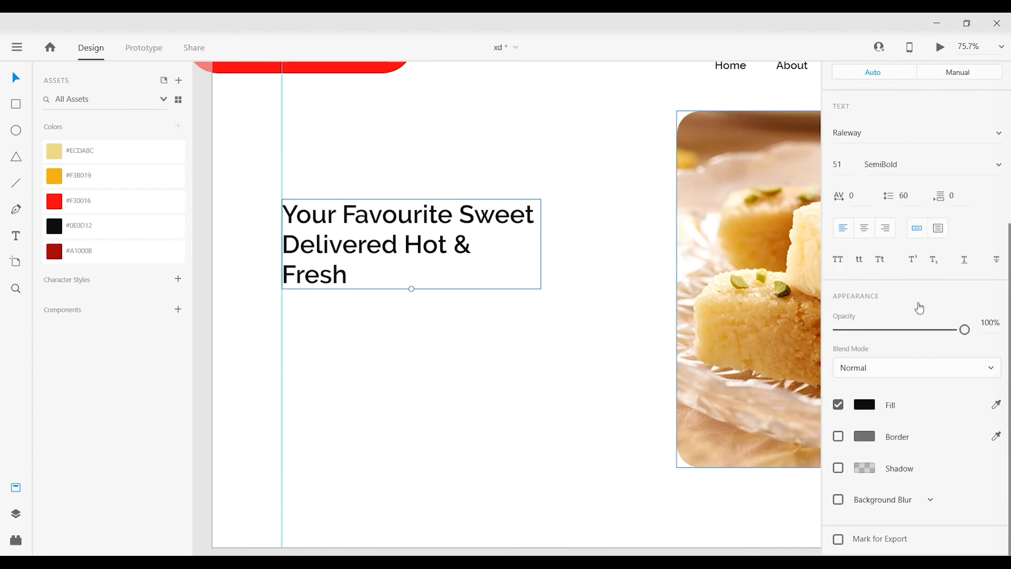
scroll(925, 382, up, 5)
click(989, 418)
click(923, 427)
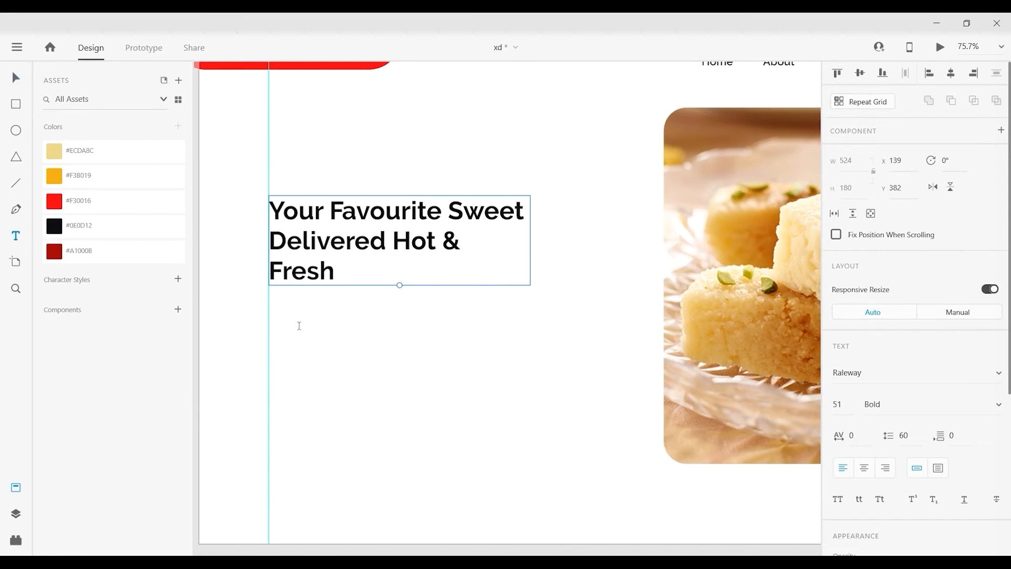
- Draw a text box about 765 by 227 below the heading and paste the Lorem Ipsum description into it
drag(272, 305, 651, 420)
key(ctrl+v)
key(ctrl+a)
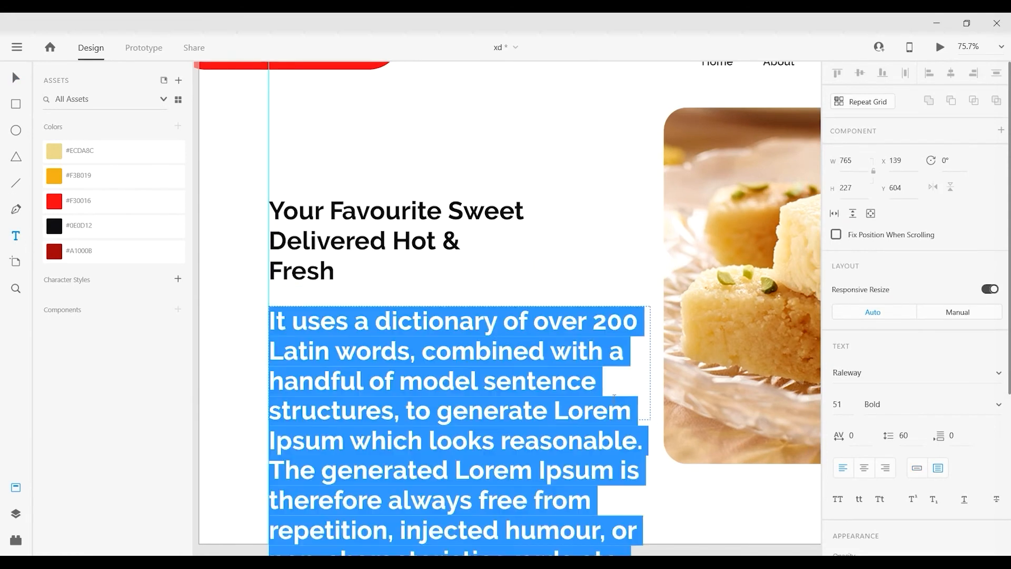
click(857, 404)
text(220)
key(Return)
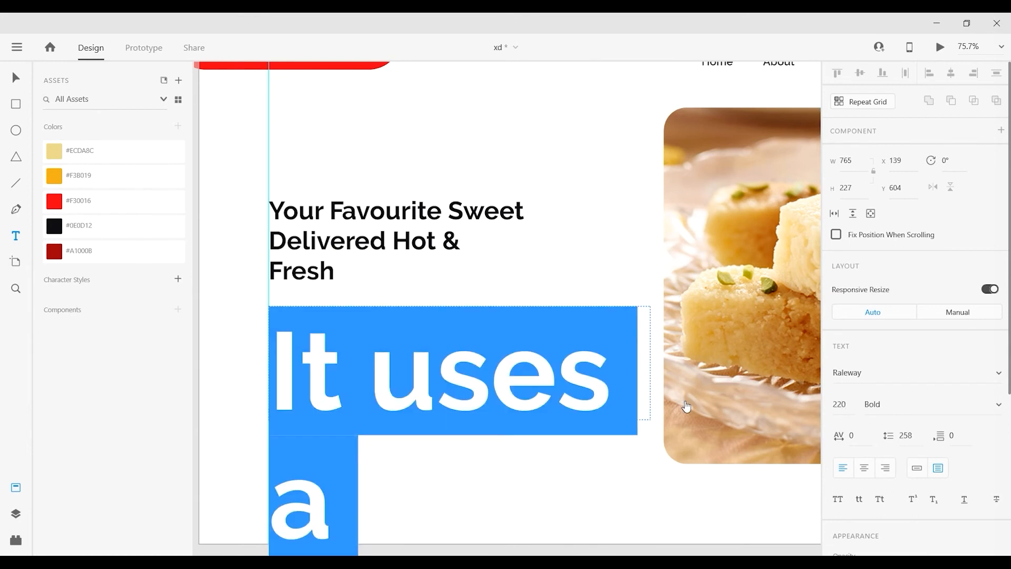
key(ctrl+z)
- Set the description paragraph's font size to 22 and its weight to Regular
click(844, 404)
text(22)
key(Return)
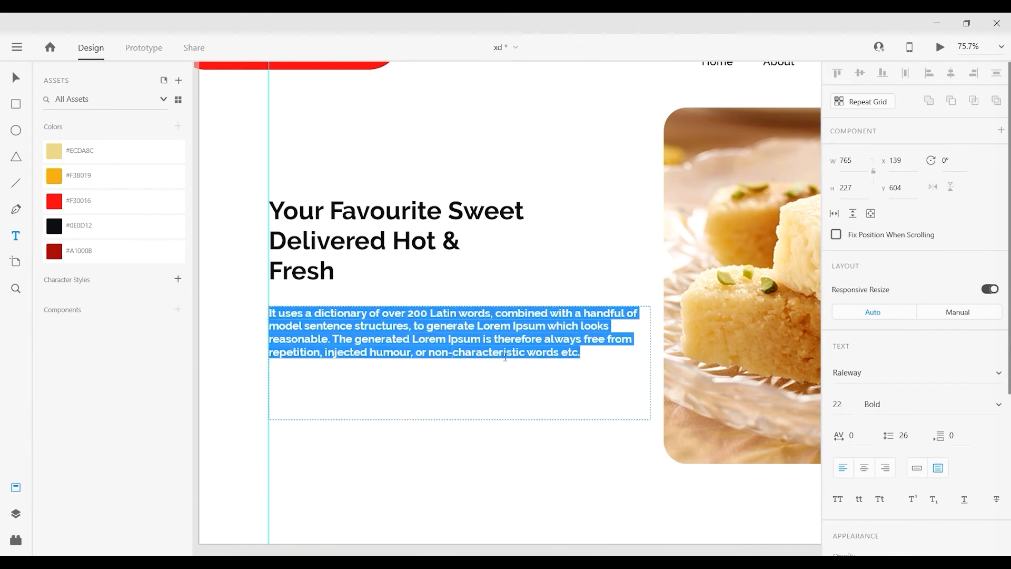
click(998, 404)
click(914, 328)
key(Escape)
- Trim the description paragraph so that it ends with "The generated Lorem Ipsum."
double_click(457, 327)
click(525, 326)
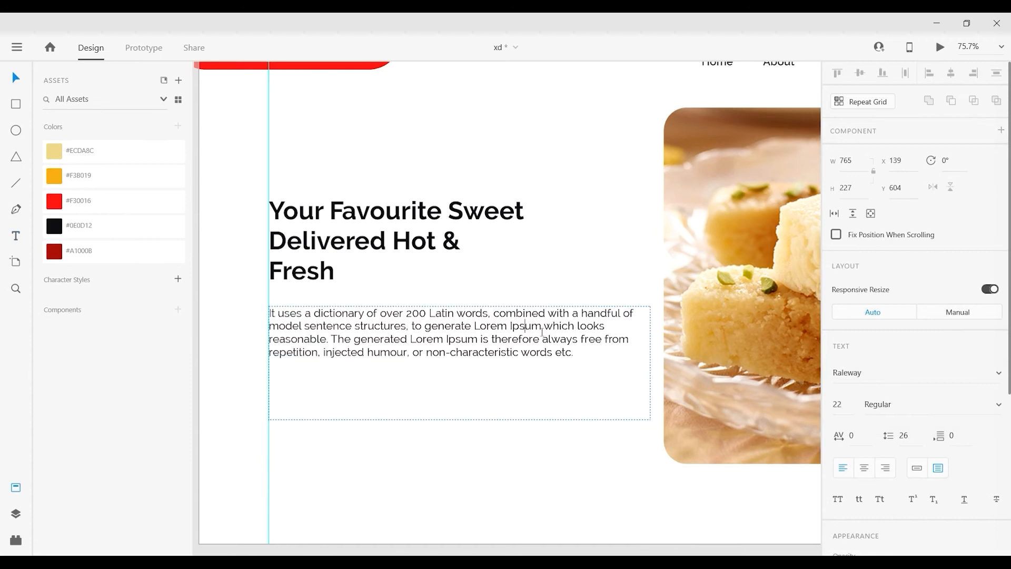
click(562, 352)
drag(473, 339, 569, 351)
key(BackSpace)
key(Escape)
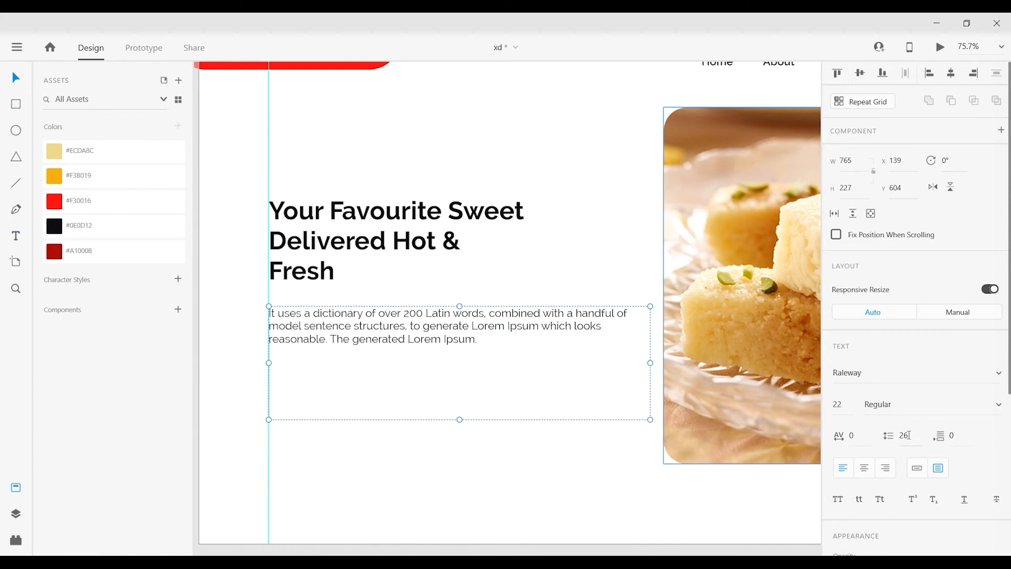
- Set the paragraph's line spacing to 35 and shorten its text box to a height of about 129
text(35)
key(Return)
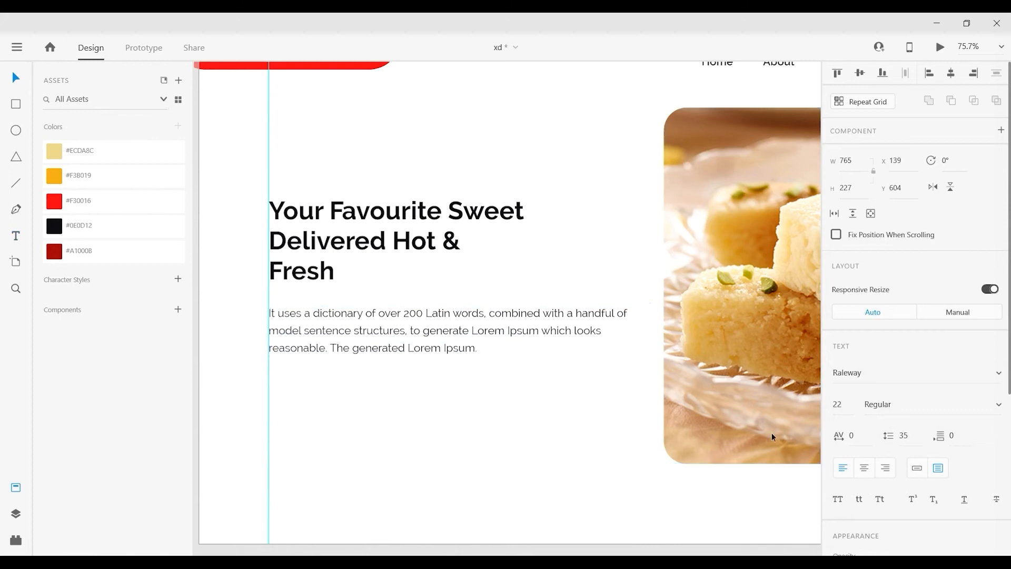
drag(459, 420, 460, 371)
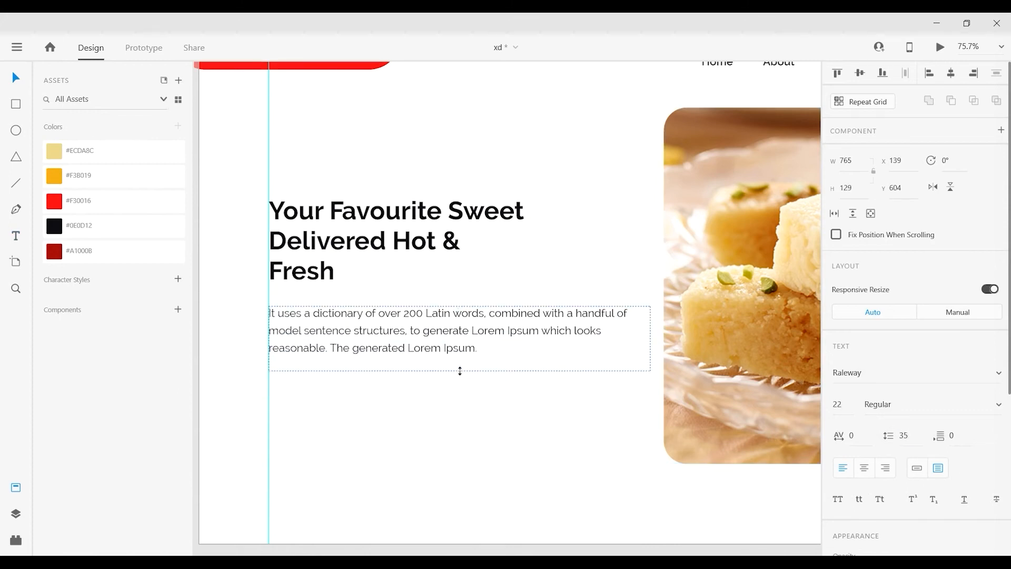
click(616, 445)
- Draw a button rectangle below the paragraph, starting at the guide, and set its height to 70
scroll(616, 445, down, 1)
click(17, 107)
drag(270, 343, 420, 387)
click(18, 78)
drag(506, 394, 548, 385)
click(854, 190)
text(70)
key(Return)
- Set the button rectangle's width to 200
click(847, 161)
text(150)
key(Return)
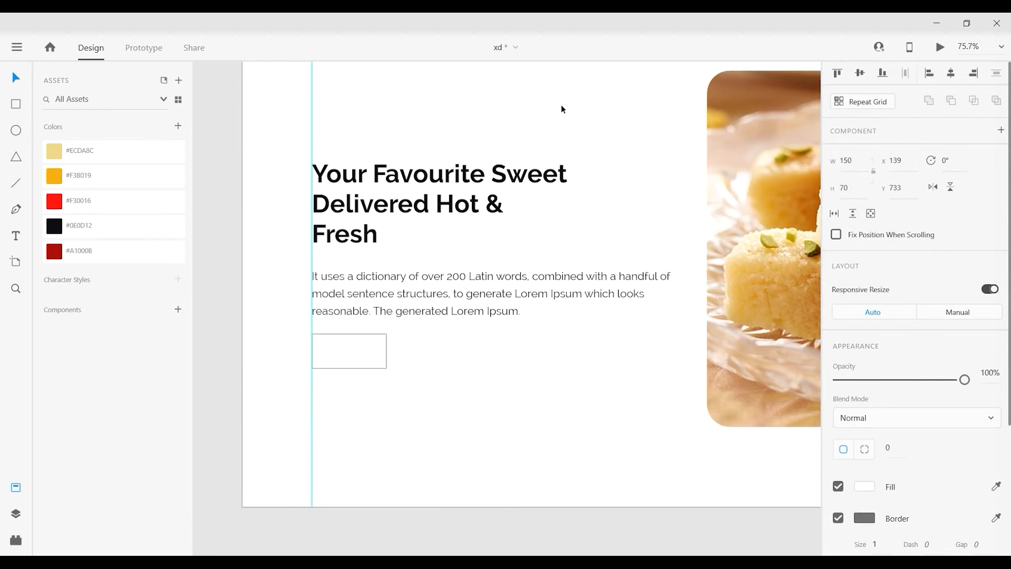
text(200)
key(Return)
drag(505, 408, 478, 442)
scroll(262, 353, left, 1)
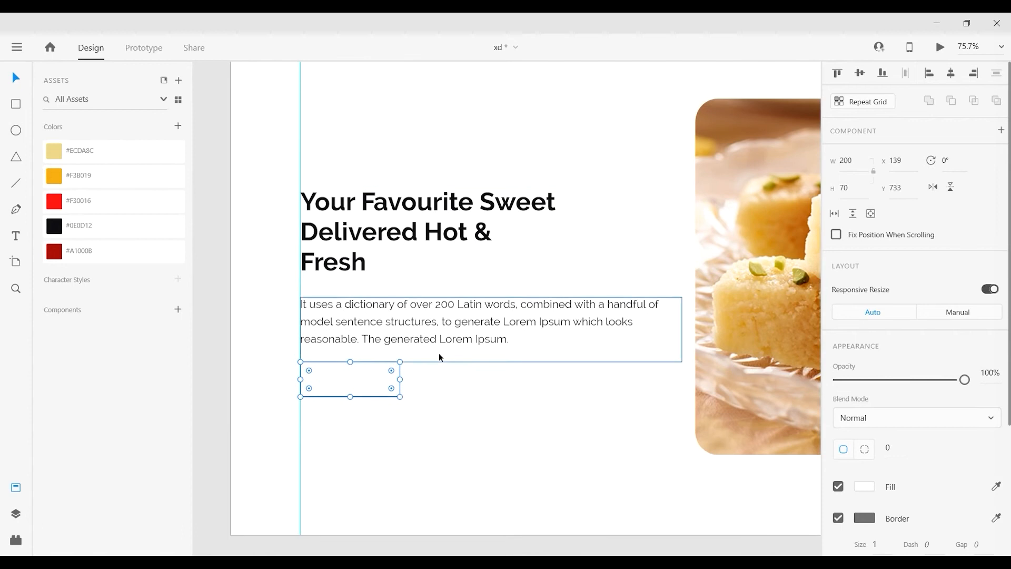
- Duplicate the hero heading next to the button rectangle and replace its text with "Order Now"
click(394, 213)
drag(393, 213, 508, 389)
double_click(508, 389)
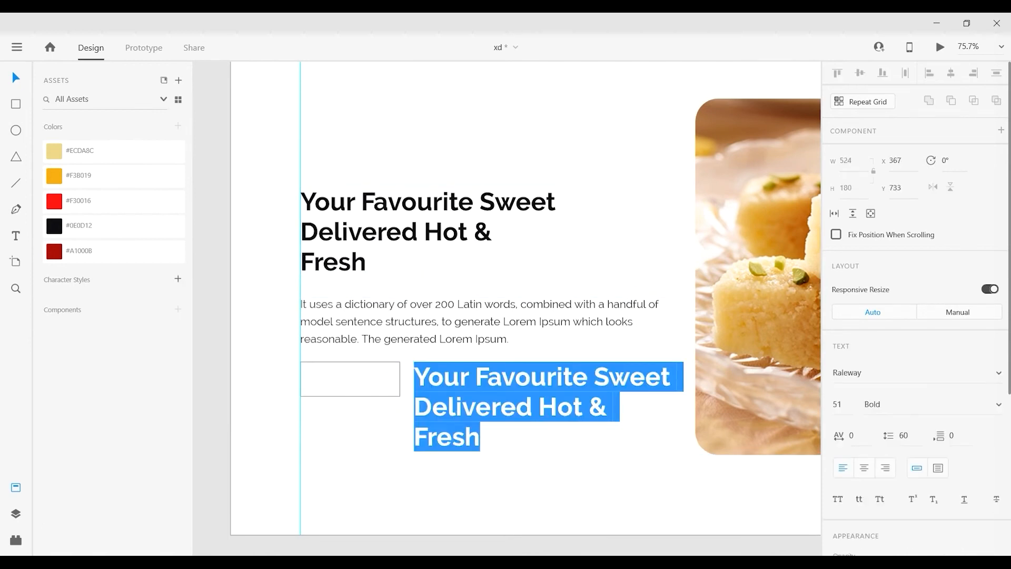
text(Order Now)
key(Escape)
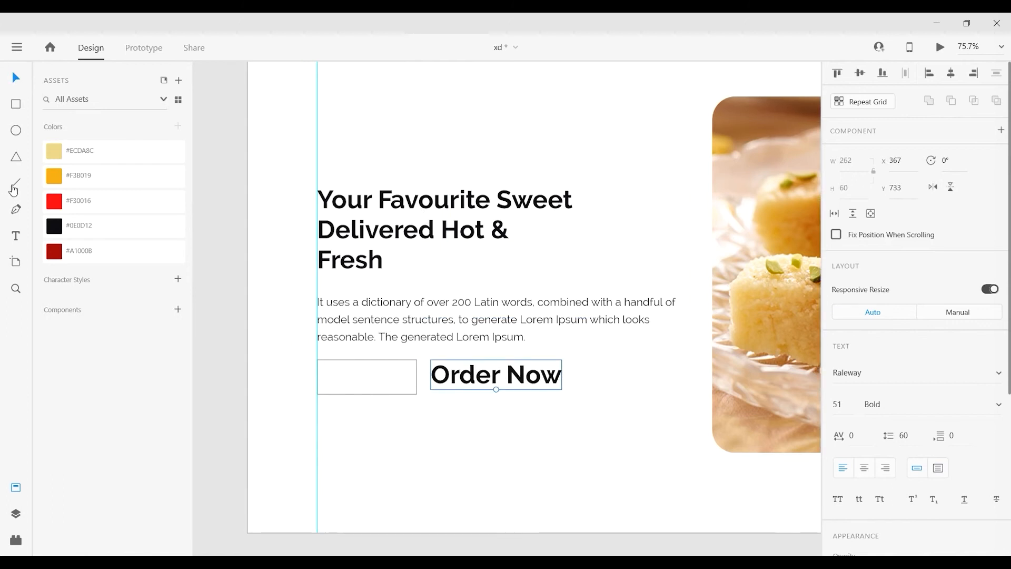
- Set the "Order Now" text to size 24 and centre it with the rectangle both vertically and horizontally
scroll(466, 376, left, 1)
drag(509, 385, 509, 380)
click(843, 406)
text(20)
key(Return)
shift+click(391, 385)
click(857, 72)
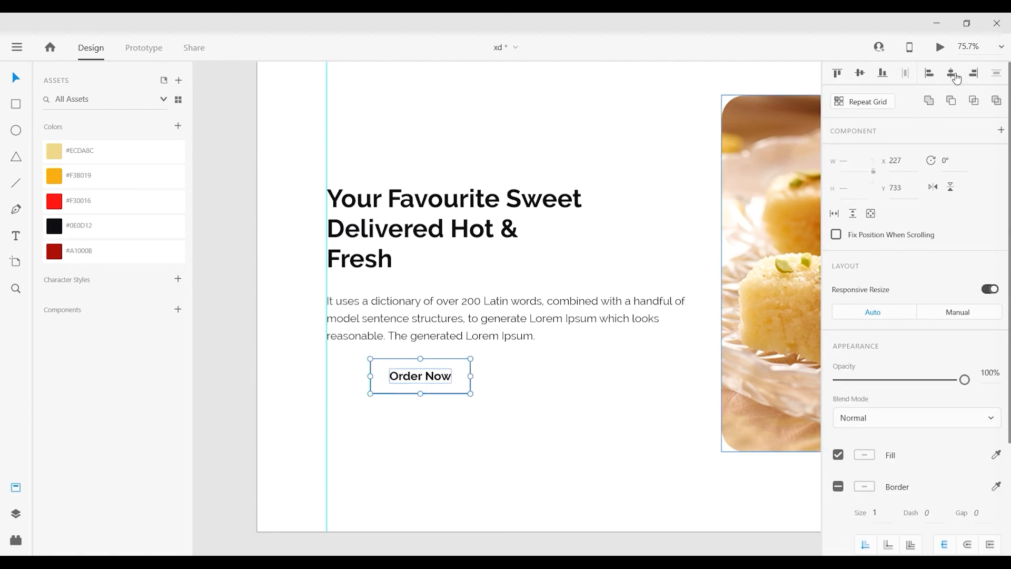
click(952, 74)
click(510, 344)
scroll(440, 467, left, 1)
click(461, 460)
- Round the button rectangle's corners to a radius of 10
scroll(423, 403, up, 1)
scroll(425, 406, up, 1)
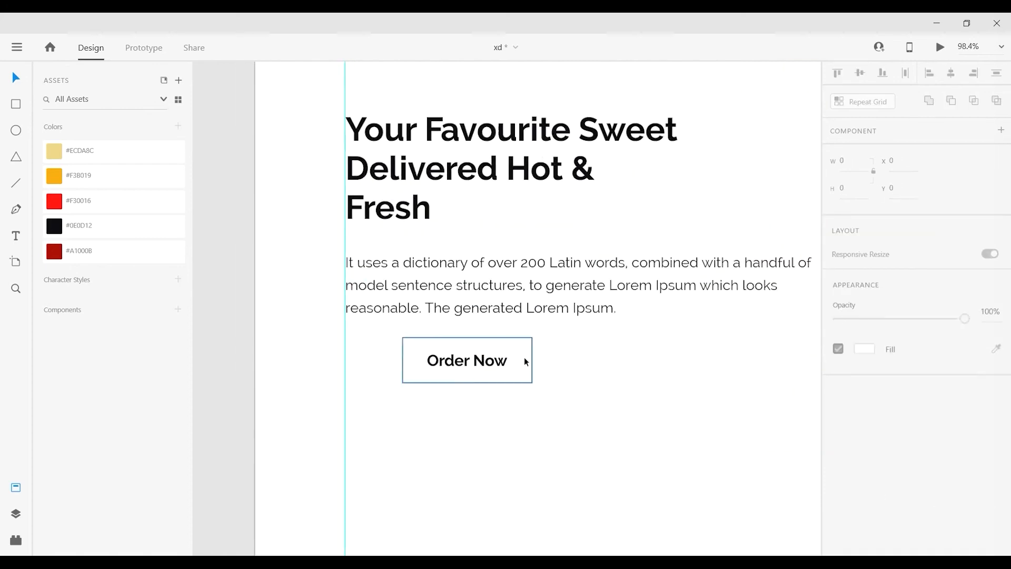
click(412, 346)
drag(413, 346, 415, 348)
text(10)
key(Return)
- Fill the "Order Now" text with white (#FFFFFF)
click(485, 362)
click(99, 177)
click(515, 355)
click(503, 361)
scroll(895, 368, down, 4)
click(864, 422)
click(699, 500)
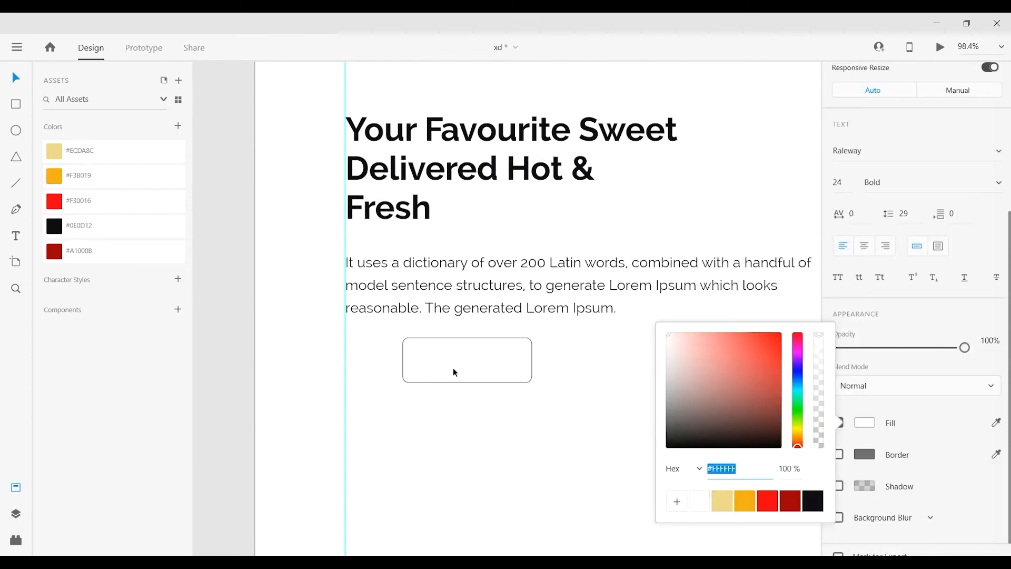
- Fill the button rectangle with the orange #F3B019 and remove its border
click(527, 358)
click(110, 176)
click(547, 358)
click(520, 359)
click(838, 517)
- Group the button rectangle with its "Order Now" text and move the group to the vertical guide
drag(678, 403, 353, 336)
click(501, 431)
drag(593, 419, 409, 367)
key(ctrl+g)
drag(509, 371, 452, 371)
click(479, 413)
- Move the heading, paragraph and button up together so that the button sits at about Y 671
scroll(479, 413, down, 3)
drag(526, 468, 489, 459)
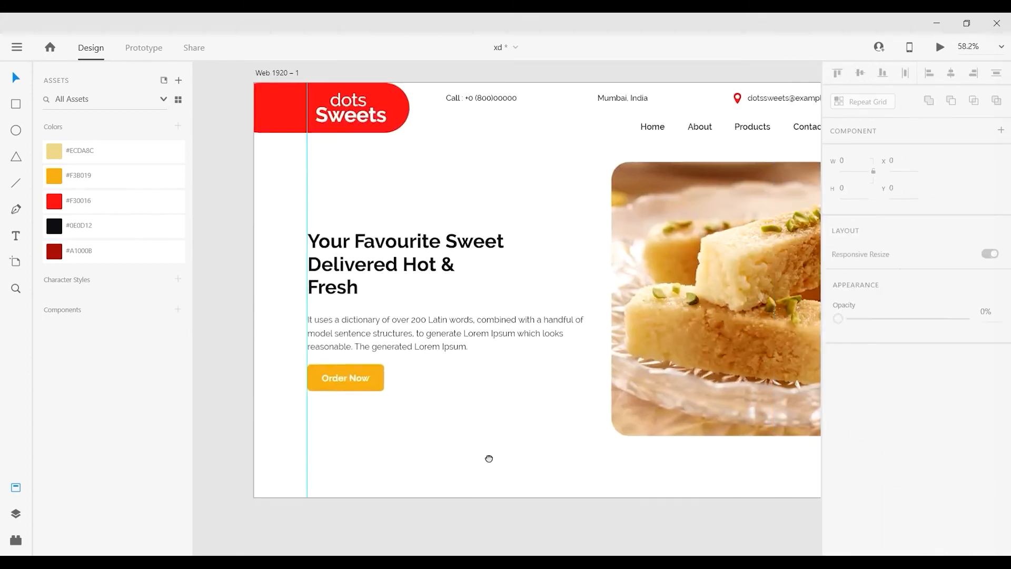
drag(264, 204, 375, 364)
click(463, 426)
drag(506, 447, 454, 444)
- Make the "Order Now" button a component and name it "Button"
right_click(316, 358)
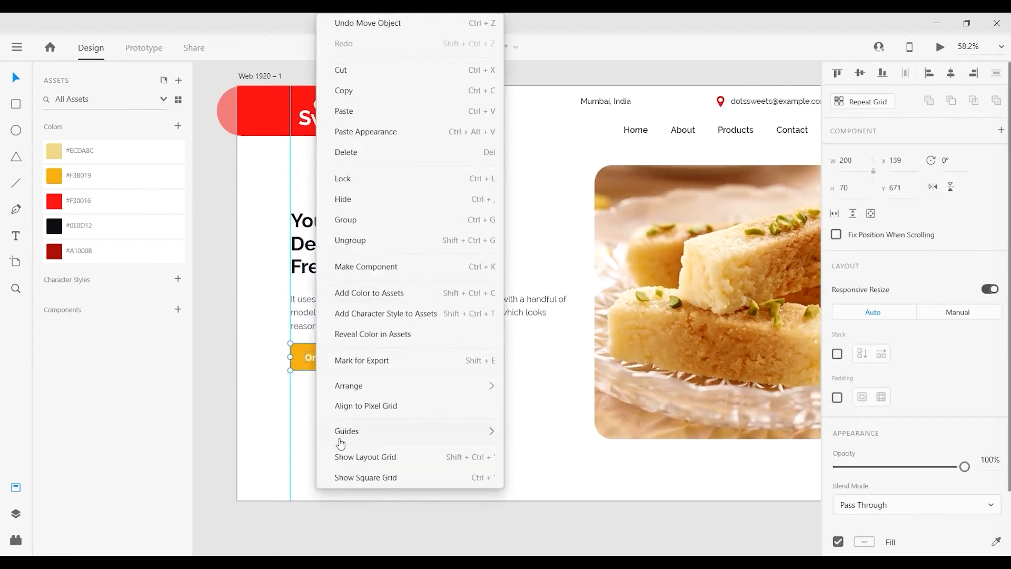
click(365, 267)
click(432, 399)
drag(255, 399, 265, 400)
double_click(92, 335)
text(Button)
key(Return)
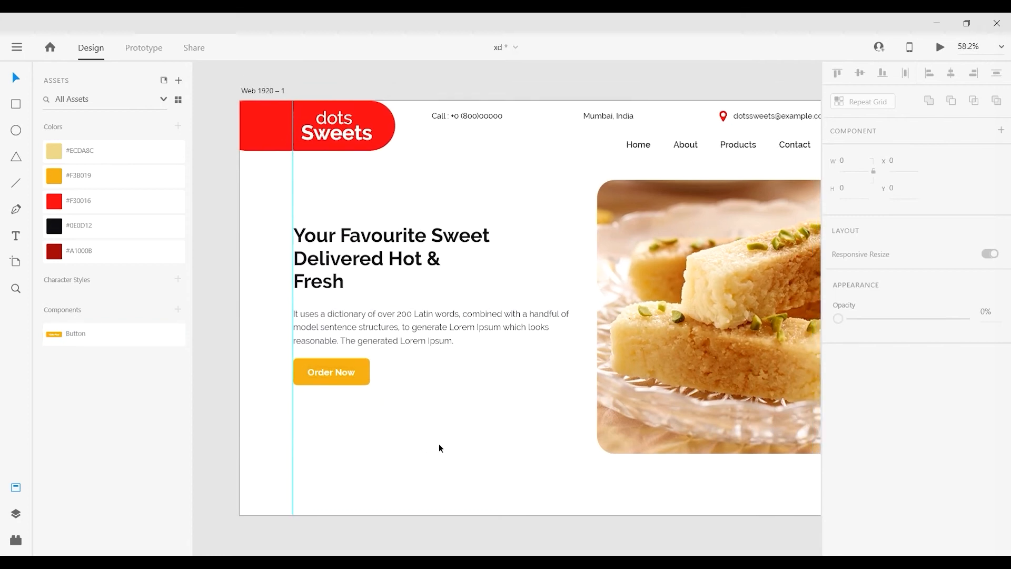
- Place the image of a sweets bowl with a spoon on the artboard and shrink it
scroll(411, 410, down, 3)
right_click(286, 375)
click(328, 439)
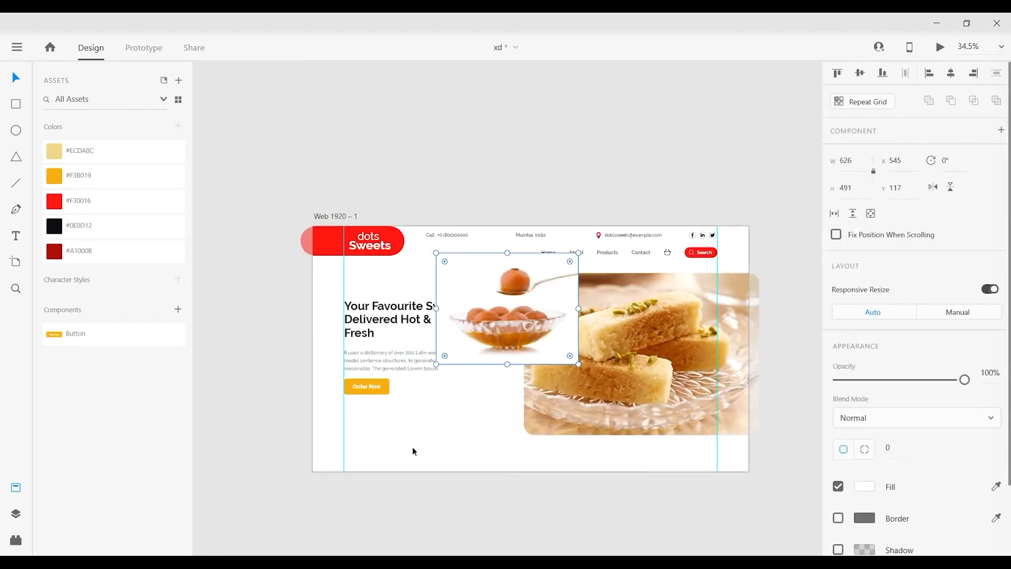
scroll(412, 447, up, 3)
drag(605, 160, 523, 352)
drag(592, 295, 465, 364)
drag(441, 416, 461, 356)
- Flip the sweets bowl image horizontally and move it into the artboard's bottom-left corner below the button
click(932, 186)
drag(423, 399, 353, 413)
click(214, 410)
scroll(290, 397, down, 4)
drag(529, 513, 508, 479)
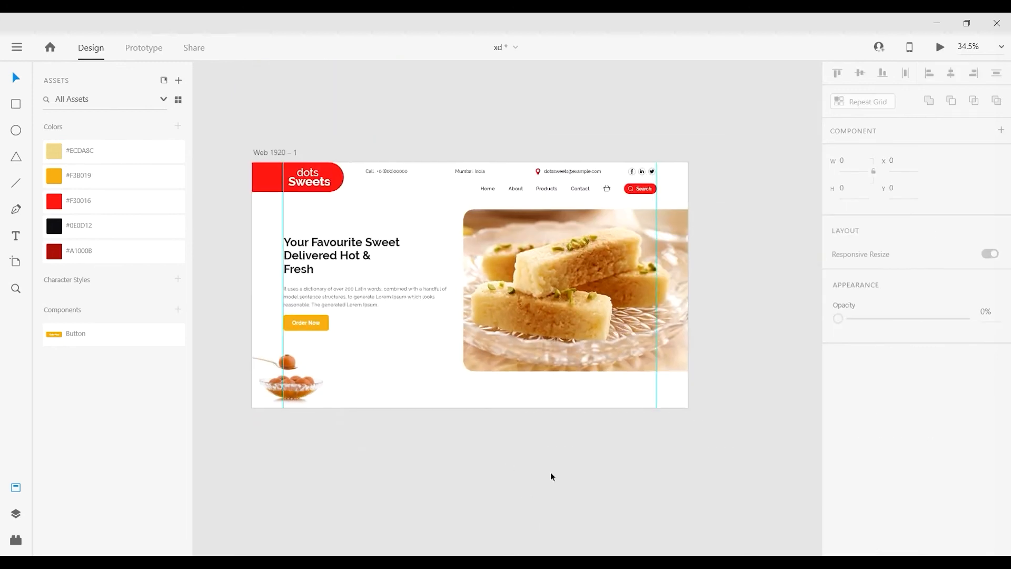
- Shift the hero photo slightly lower, and move the heading, paragraph and button down to match
drag(554, 256, 554, 261)
click(581, 437)
drag(588, 462, 600, 461)
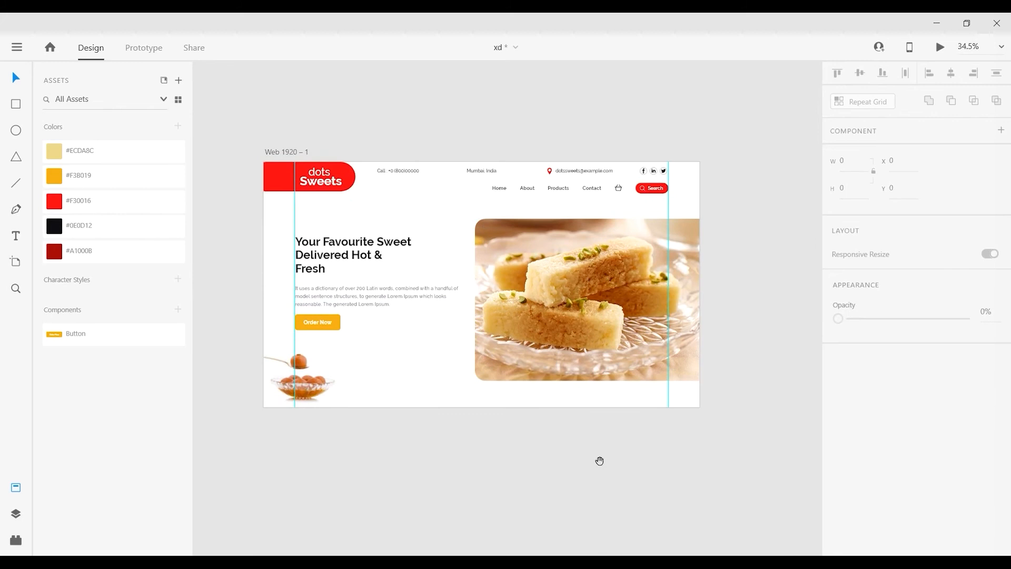
drag(334, 318, 336, 330)
click(588, 453)
drag(589, 453, 595, 419)
drag(511, 427, 507, 449)
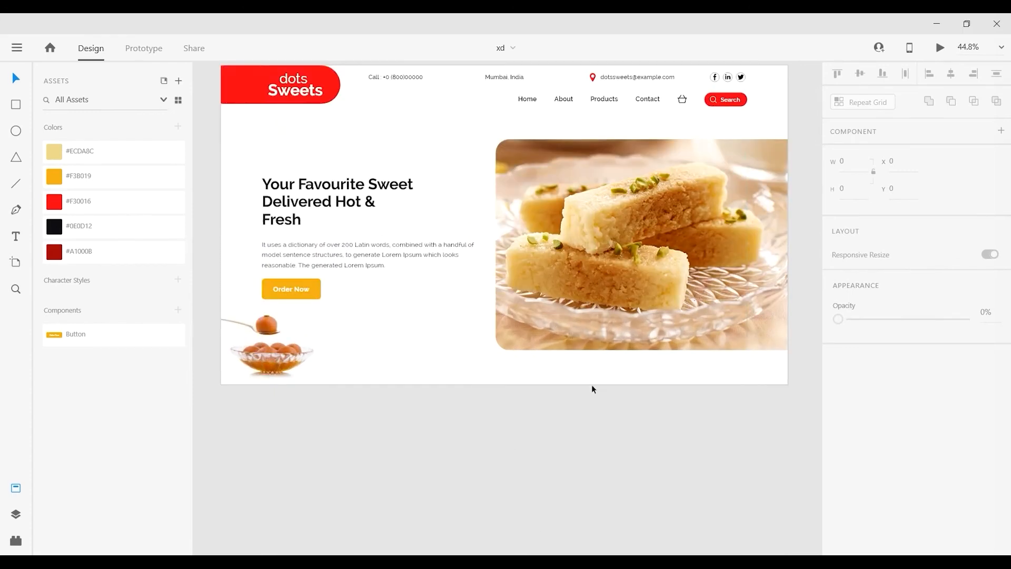
- Extend the artboard downward to a height of about 1876
scroll(526, 316, down, 2)
click(497, 331)
scroll(497, 330, down, 1)
drag(505, 347, 496, 524)
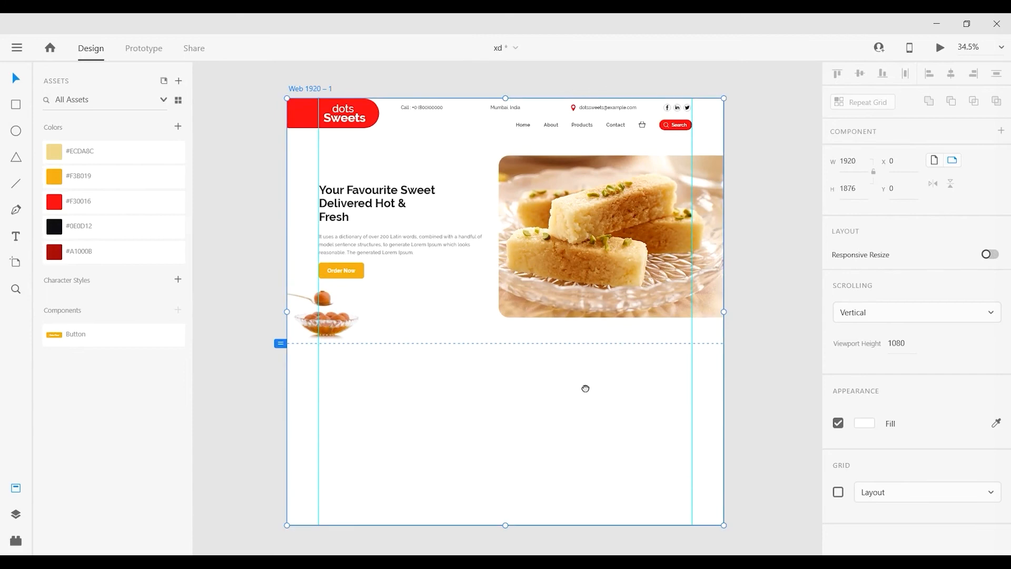
drag(585, 389, 576, 374)
- Move the sweets bowl image down so that it overlaps the bottom boundary of the hero section
scroll(346, 340, up, 1)
drag(320, 295, 320, 326)
scroll(346, 217, down, 1)
- Duplicate the hero heading and paragraph into the empty area below the hero section, at about X 684
click(379, 159)
shift+click(397, 199)
drag(397, 199, 529, 394)
drag(633, 401, 618, 389)
drag(367, 337, 494, 335)
- Change the copied heading to "How It Works" in title case and centre it over the copied paragraph
scroll(474, 342, up, 3)
double_click(480, 275)
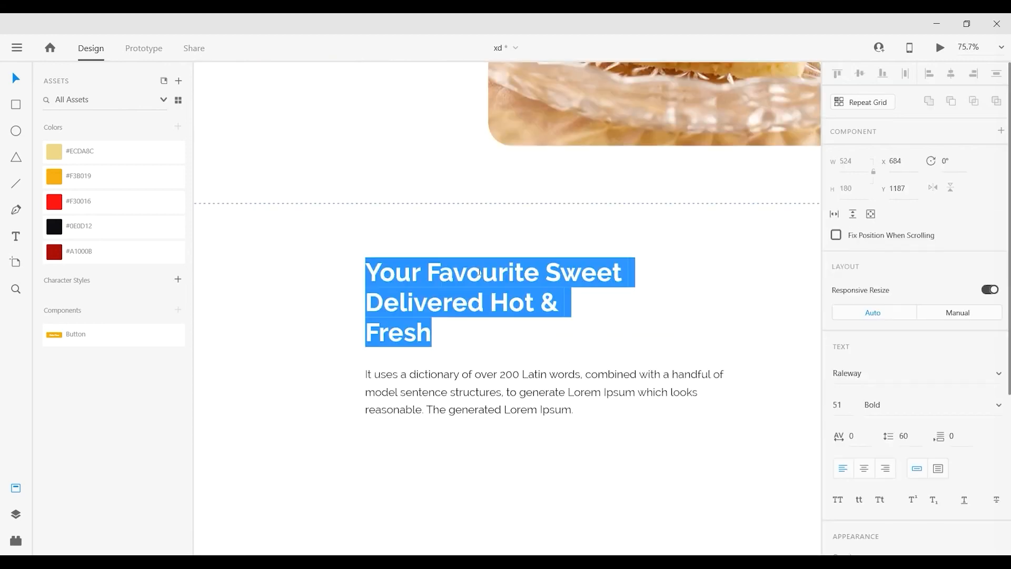
text(How it works)
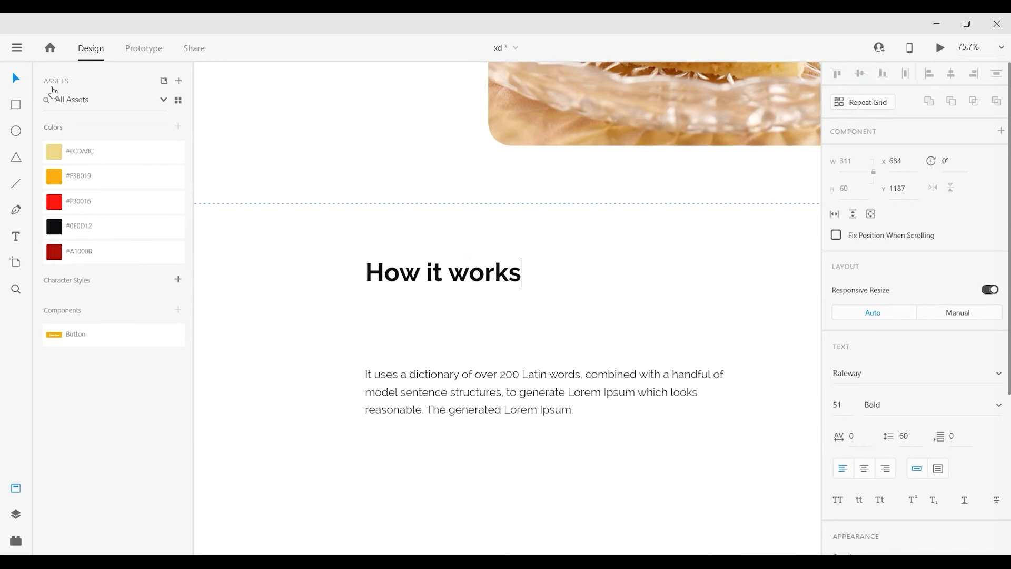
key(Escape)
click(879, 500)
drag(451, 275, 562, 279)
click(566, 331)
- Trim the copied paragraph to "combined with a handful of model sentence structures, to generate Lorem Ipsum which looks reasonable."
double_click(585, 377)
drag(584, 375, 366, 376)
key(BackSpace)
drag(559, 392, 743, 388)
key(BackSpace)
click(10, 82)
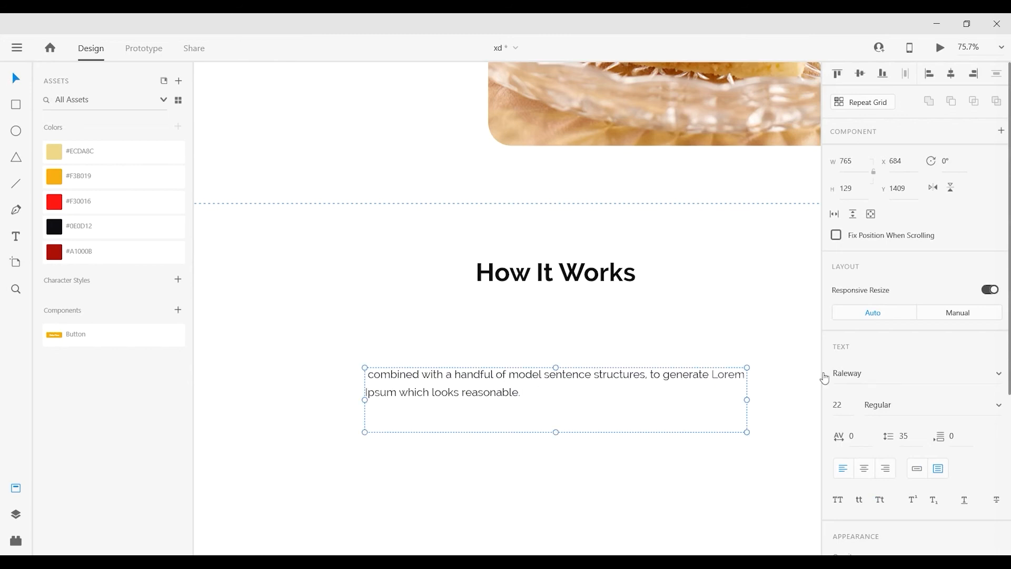
- Narrow the copied paragraph's box to about 705, centre-align its text and place it directly under the "How It Works" heading
drag(746, 400, 721, 399)
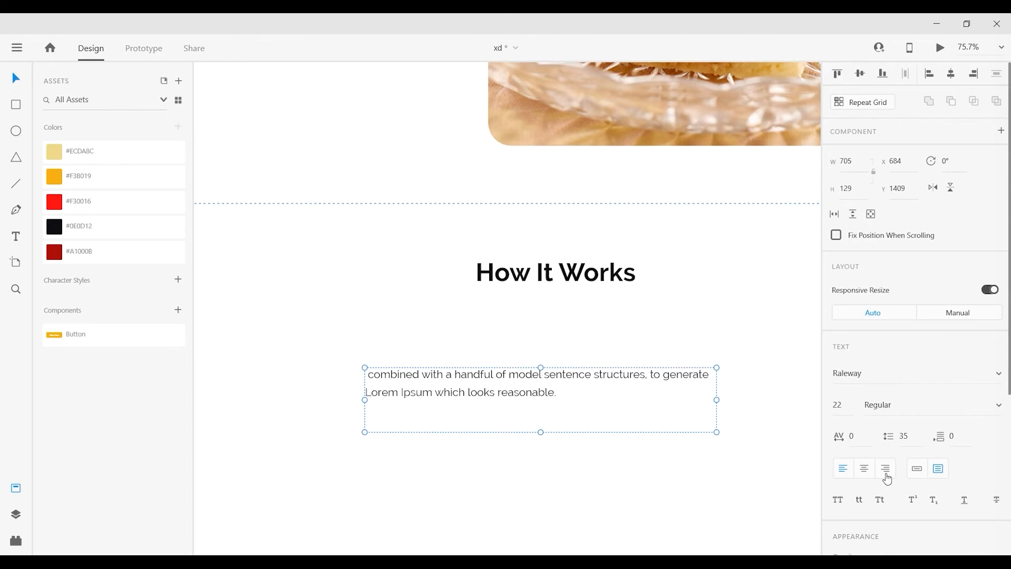
click(864, 468)
drag(543, 432, 567, 323)
- Draw a borderless accent bar about 121 wide and 8 high, filled with #F3B019, centred under the "How It Works" paragraph
click(15, 104)
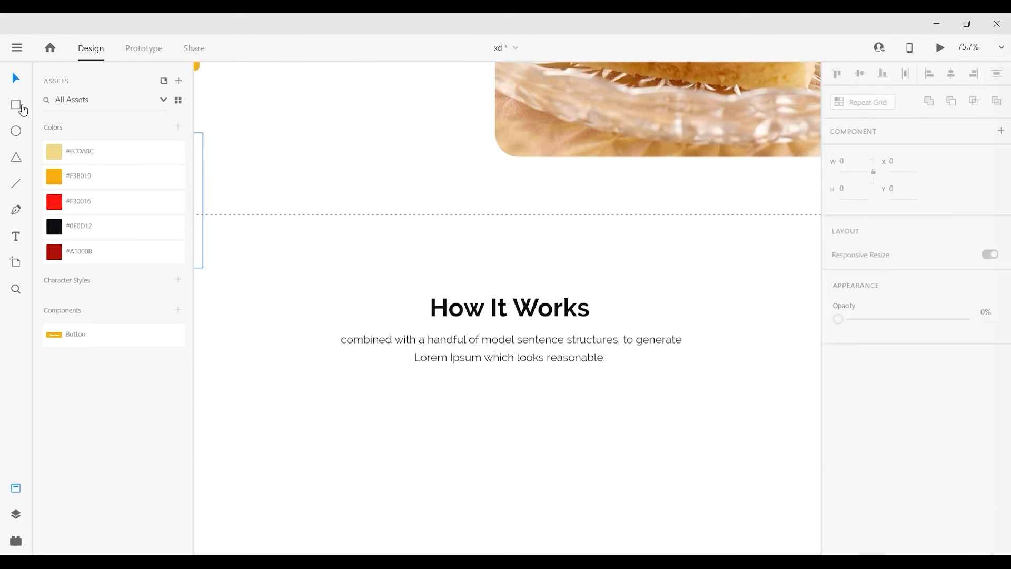
drag(503, 279, 549, 285)
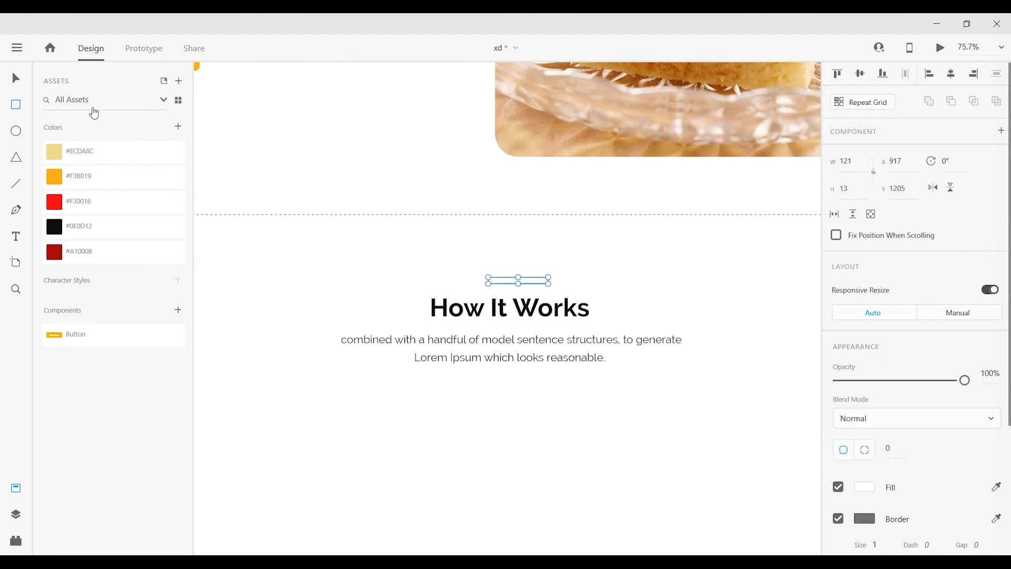
drag(519, 381, 520, 383)
click(87, 179)
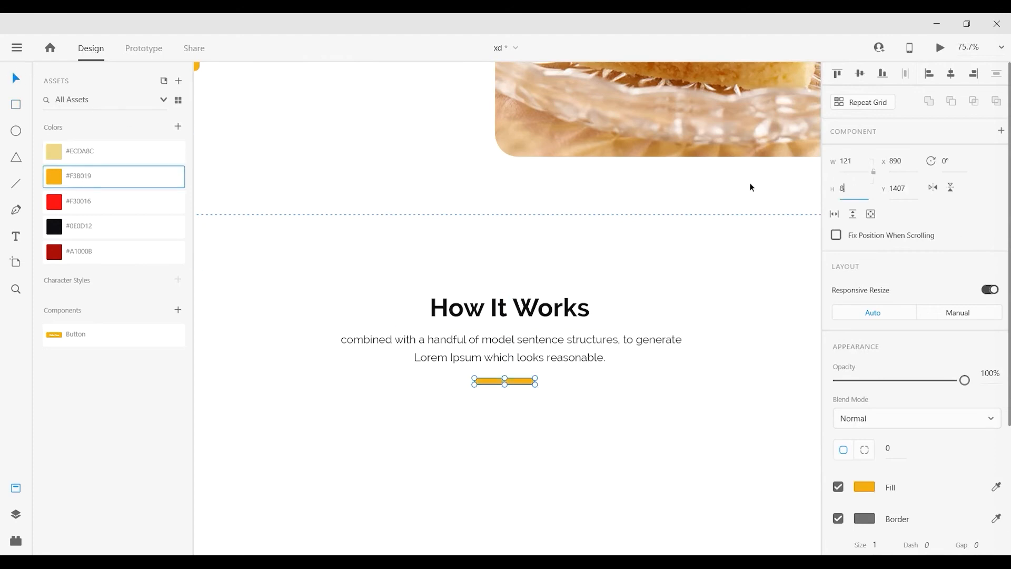
click(840, 517)
click(609, 482)
drag(609, 482, 632, 404)
drag(561, 420, 562, 321)
- Extend the artboard's lower edge downwards to make room below the "How It Works" section heading
scroll(589, 411, down, 3)
double_click(590, 384)
drag(518, 352, 518, 482)
- Draw a card rectangle about 399 wide below the accent bar, in the left part of the section
click(15, 104)
drag(286, 263, 403, 416)
click(17, 79)
drag(594, 374, 582, 368)
drag(335, 337, 378, 337)
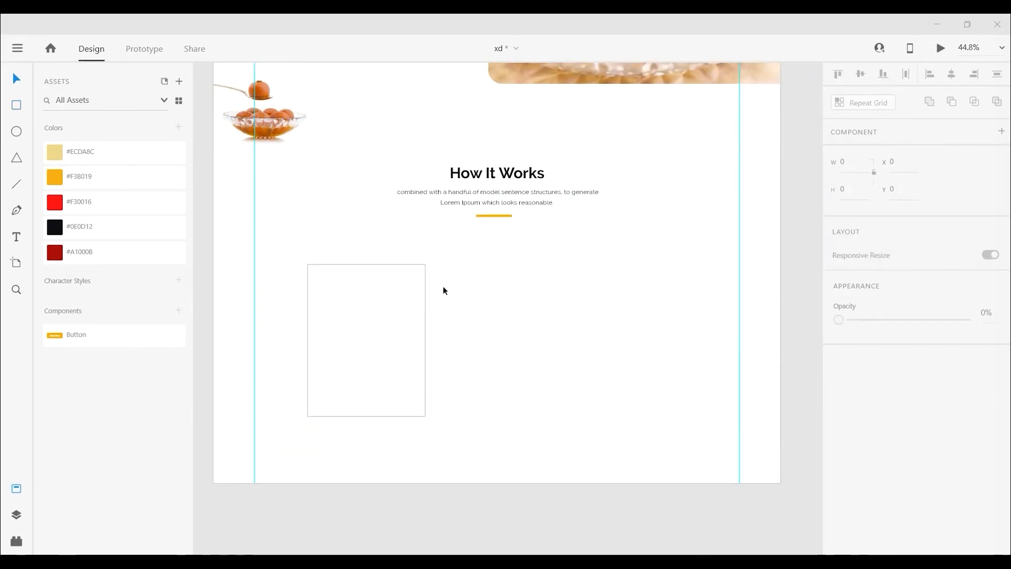
- Duplicate the "How It Works" heading into the card and set the copy's font size to 34
click(474, 177)
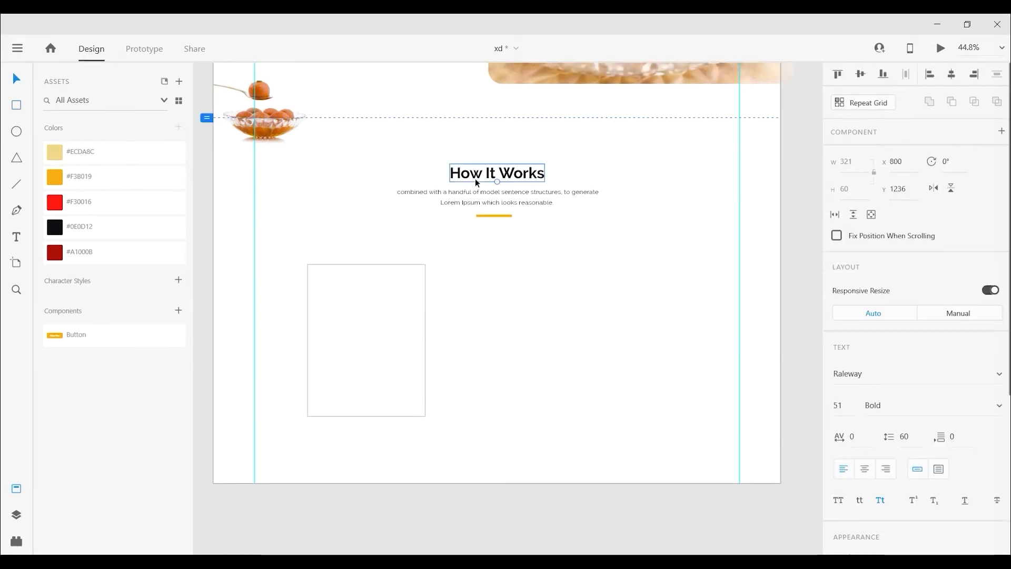
double_click(475, 178)
key(Escape)
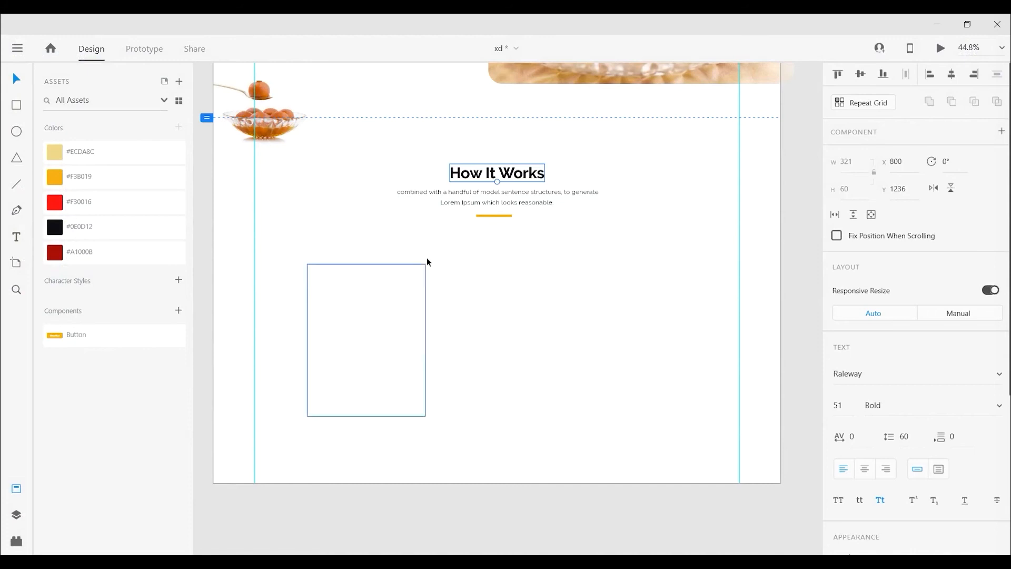
drag(471, 172, 369, 335)
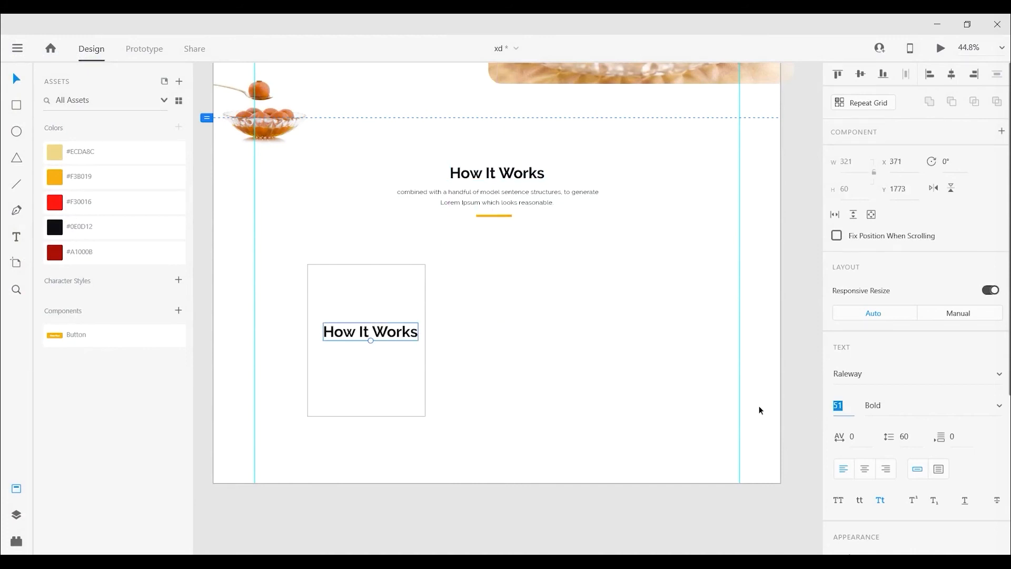
text(34)
key(Return)
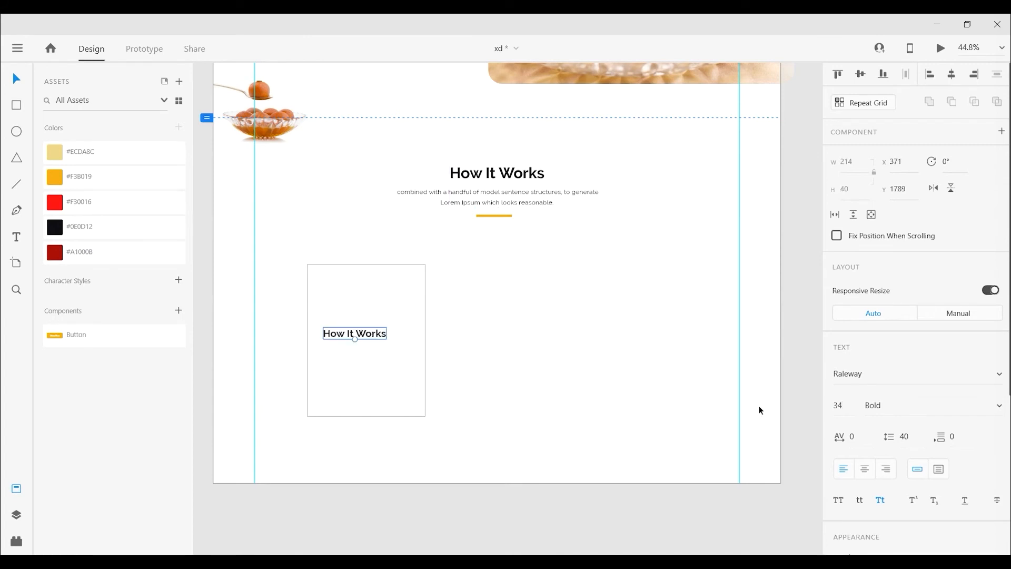
- Change the card's heading to "Pick Meals" and centre it in the card
drag(372, 335, 378, 343)
double_click(378, 343)
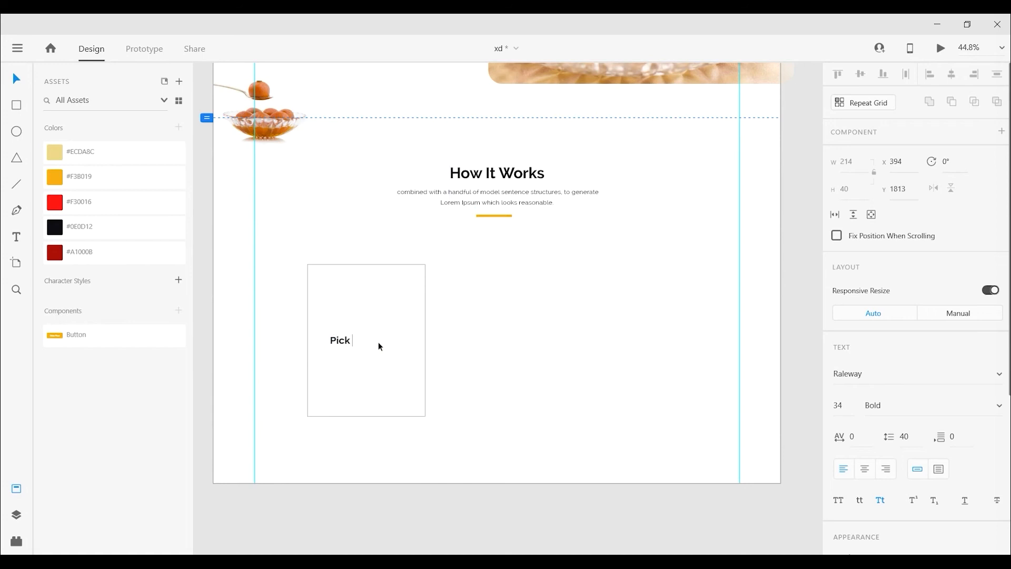
text(Pick Meals)
key(Escape)
key(Escape)
drag(376, 341, 387, 336)
click(546, 412)
drag(547, 413, 534, 404)
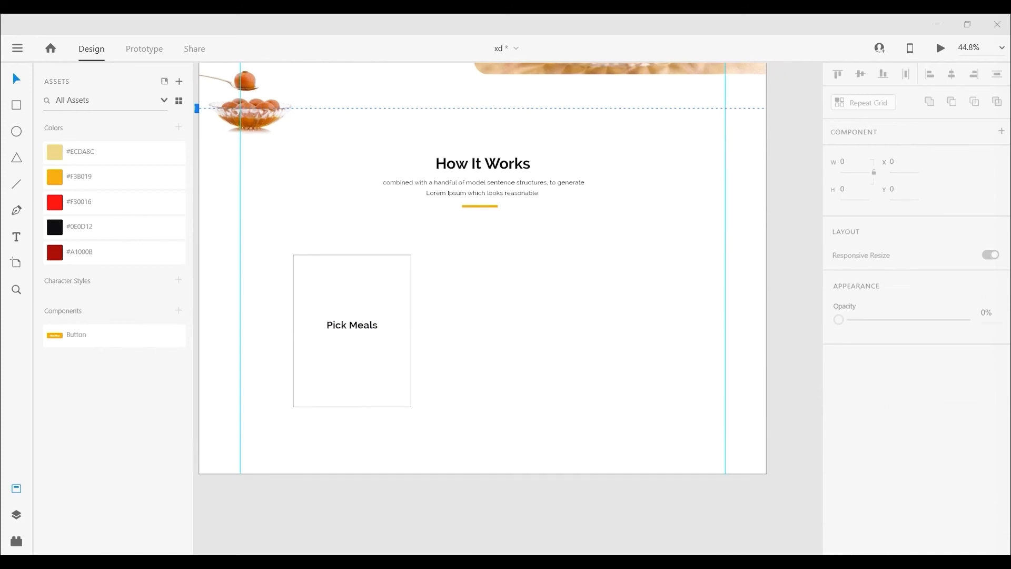
- Add a text box about 327 by 160 below "Pick Meals" with Lorem Ipsum text ending "the industry's standard dummy text"
drag(304, 352, 401, 399)
text(Lorem Ipsum is simply dummy text of the printing and typesetting industry. Lorem Ipsum has been the industry's standard dummy text)
key(ctrl+a)
- Set the card paragraph to font size 20, line spacing 30 and Regular weight
click(838, 405)
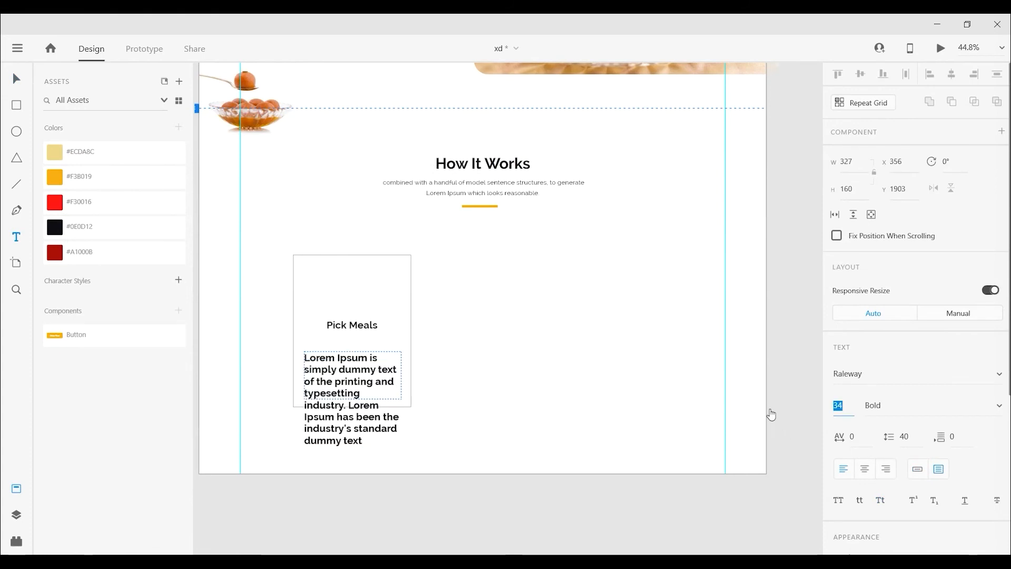
text(20)
key(Return)
click(905, 436)
text(28)
key(Return)
click(905, 436)
text(30)
key(Return)
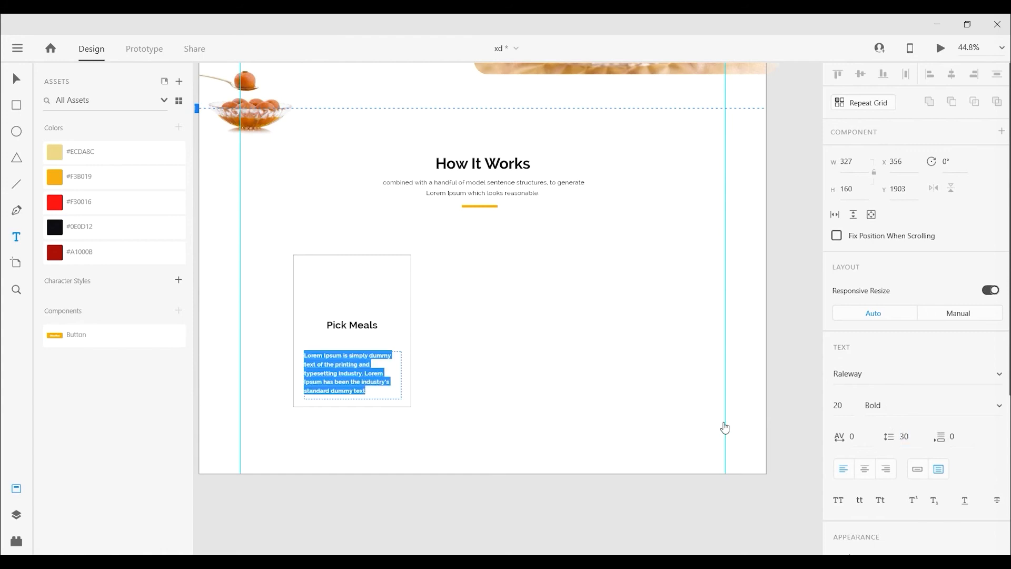
click(957, 404)
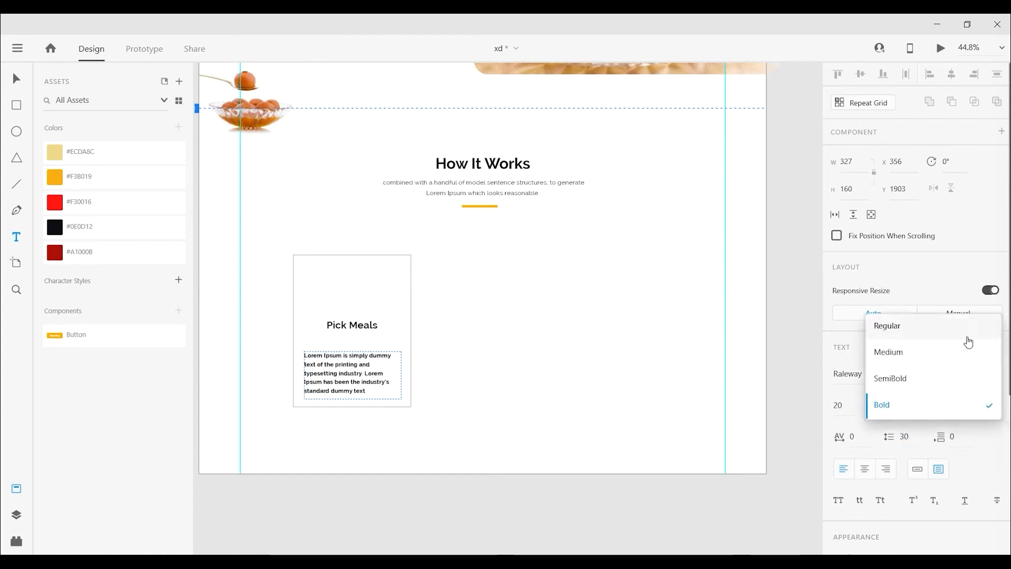
click(968, 339)
click(17, 80)
click(338, 455)
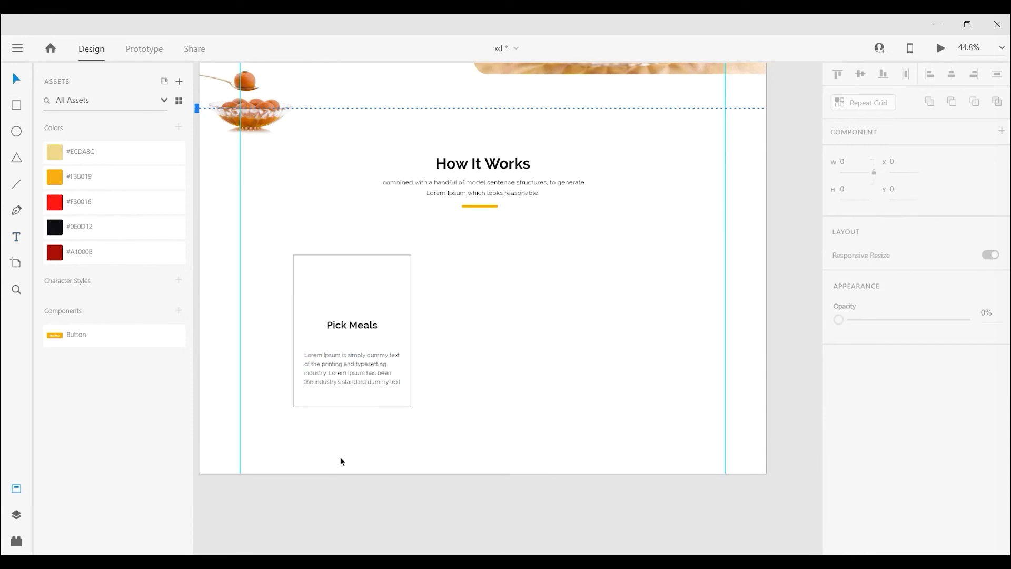
- Set the card paragraph's line spacing to 34, centre-align it, and adjust the spacing between it and the "Pick Meals" title
scroll(341, 457, up, 2)
drag(380, 437, 401, 429)
click(377, 325)
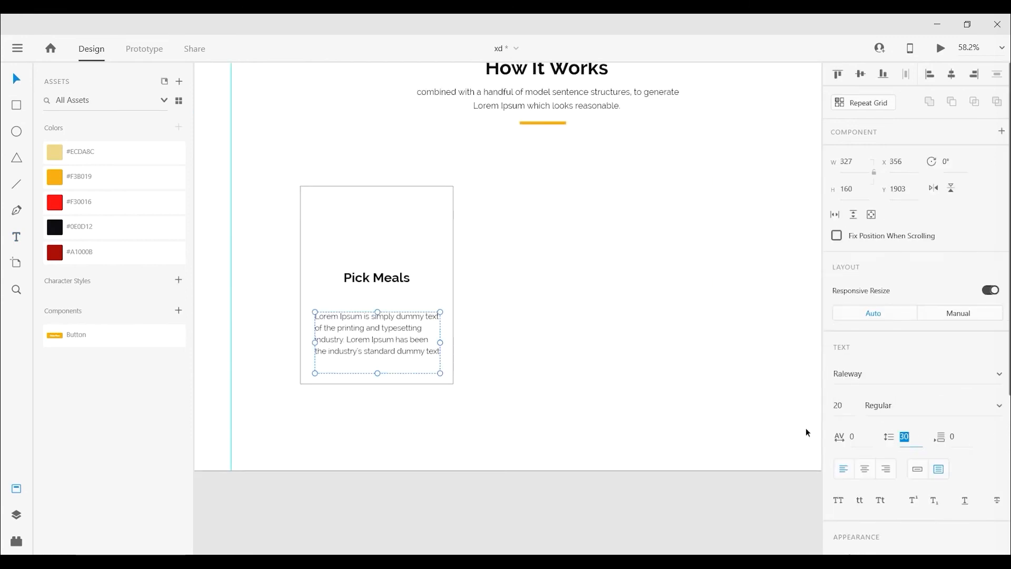
text(34)
key(Return)
click(868, 475)
mouse_move(409, 329)
mouse_down()
mouse_move(408, 311)
mouse_move(409, 324)
mouse_up()
drag(379, 278, 380, 286)
click(421, 294)
- Paste the roast chicken icon, scale it to about 204 by 146 and centre it above the "Pick Meals" title
click(541, 362)
key(ctrl+v)
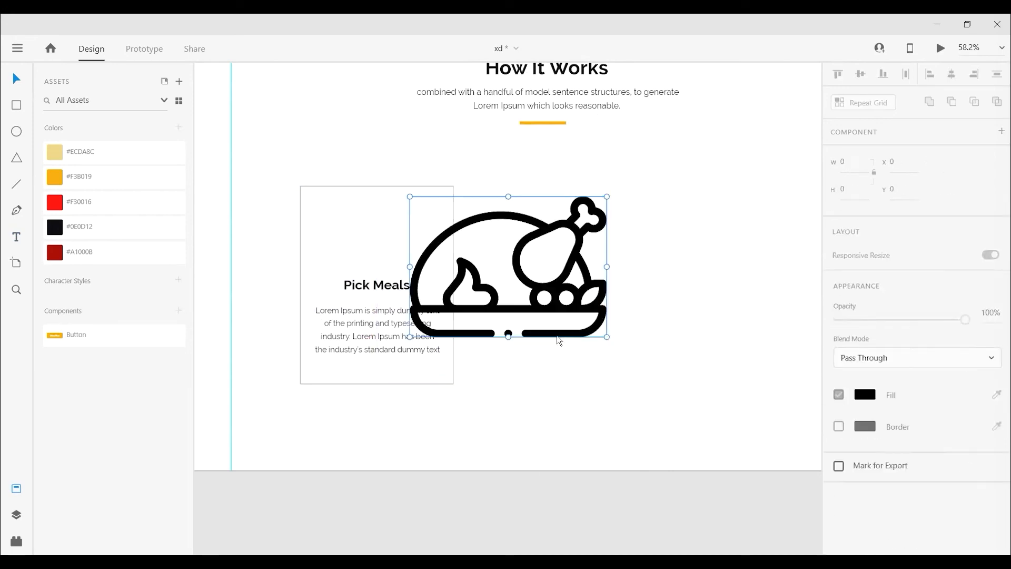
drag(601, 334, 404, 238)
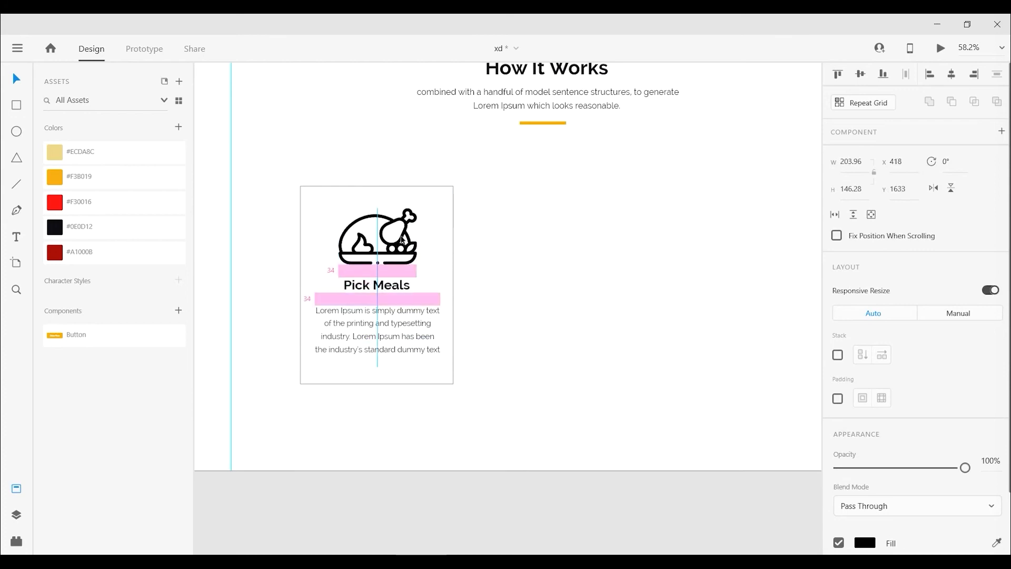
click(512, 246)
- Move the "Pick Meals" title down closer to its paragraph and shorten the card to a height of about 495
scroll(446, 269, left, 1)
scroll(446, 269, up, 1)
scroll(445, 264, up, 2)
drag(528, 322, 540, 323)
drag(418, 297, 419, 307)
click(408, 412)
drag(384, 426, 393, 415)
- Nudge the roast chicken icon up in the card to Y 1626
click(409, 259)
key(shift+Up)
key(Down)
key(Down)
key(Down)
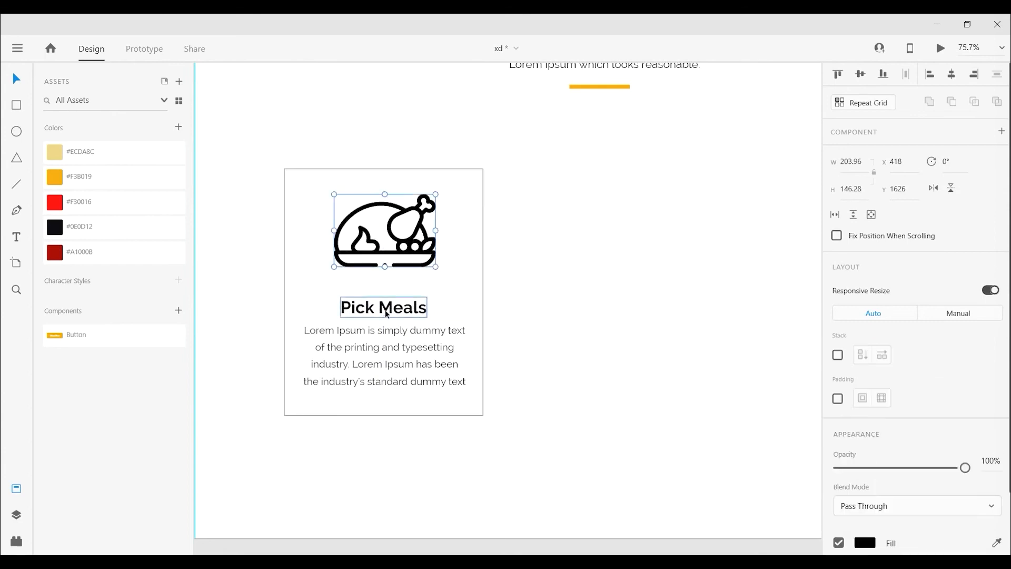
- Try to rebalance the card by nudging the icon, title and paragraph vertically together
shift+click(384, 313)
shift+click(386, 335)
key(shift+Down)
key(Up)
key(Up)
key(Up)
key(Up)
key(Up)
key(Up)
key(Up)
key(Up)
key(Up)
key(Up)
key(Up)
key(Up)
click(530, 330)
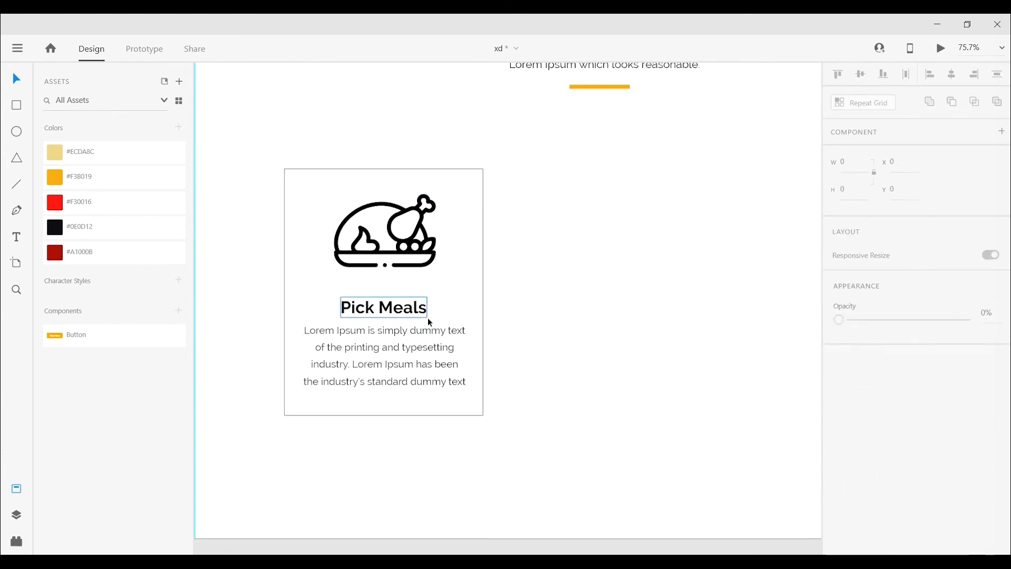
- Nudge the "Pick Meals" title and its paragraph down together, away from the icon
click(412, 312)
shift+click(392, 338)
key(shift+Down)
key(shift+Down)
key(Up)
- Round the card rectangle's corners with a radius of 15
click(474, 204)
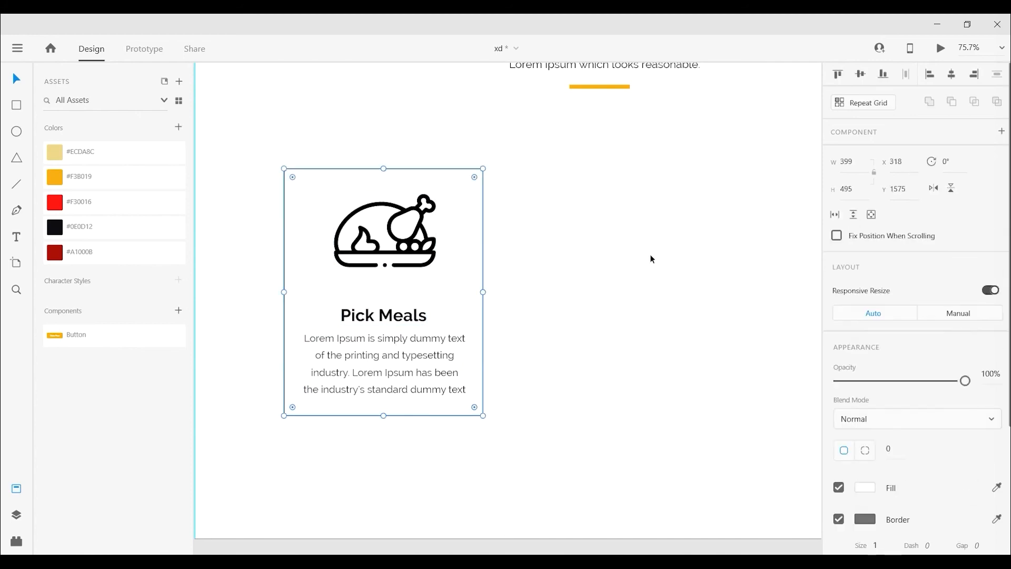
text(15)
click(629, 390)
- Extend the artboard's lower edge well below the "Pick Meals" card
scroll(627, 387, down, 3)
drag(627, 387, 504, 317)
scroll(543, 372, down, 4)
double_click(464, 353)
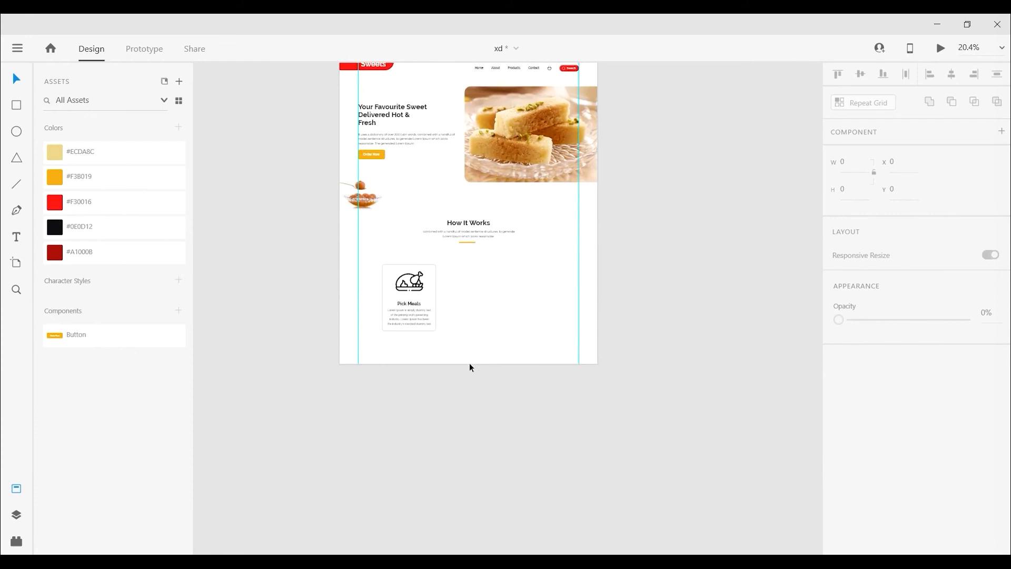
drag(468, 364, 468, 504)
- Draw a full-width background rectangle of about 1920 by 1349 at Y 1396 and send it behind the card and its contents
key(r)
drag(346, 243, 604, 423)
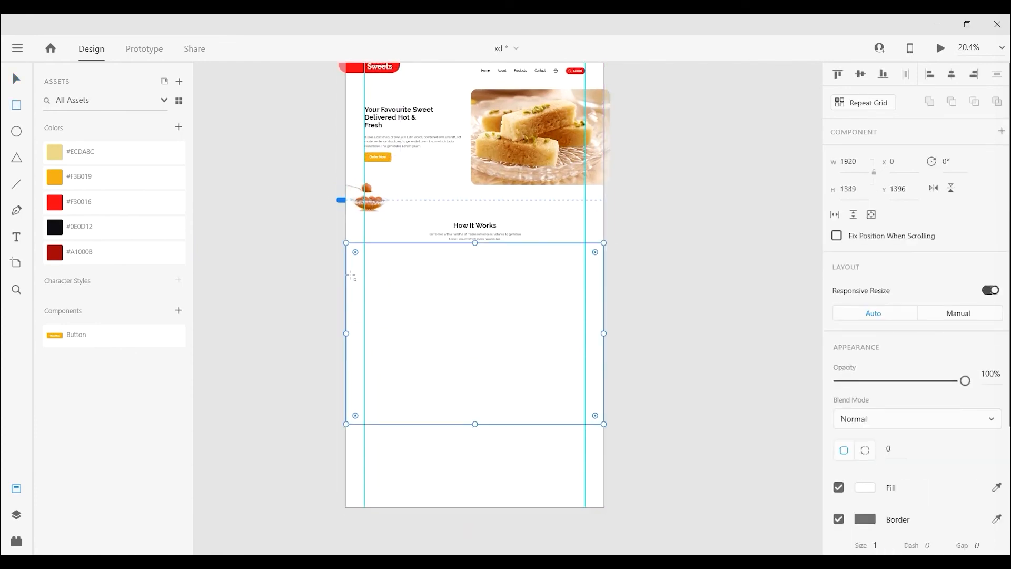
scroll(315, 305, up, 3)
key(ctrl+v)
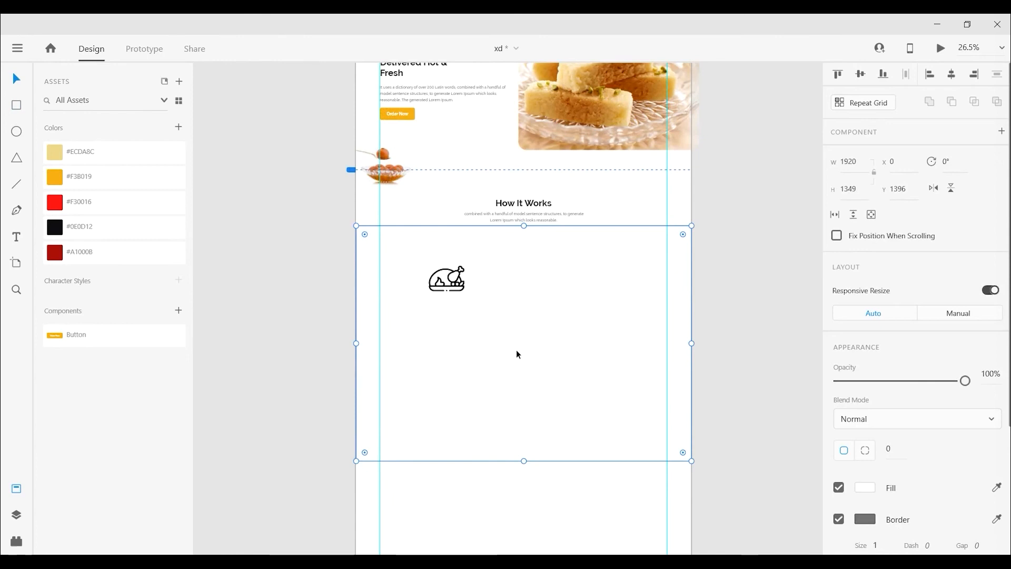
- Fill the background rectangle with a vertical linear gradient from near white down to light grey #ECECEC
click(866, 488)
click(716, 351)
click(712, 378)
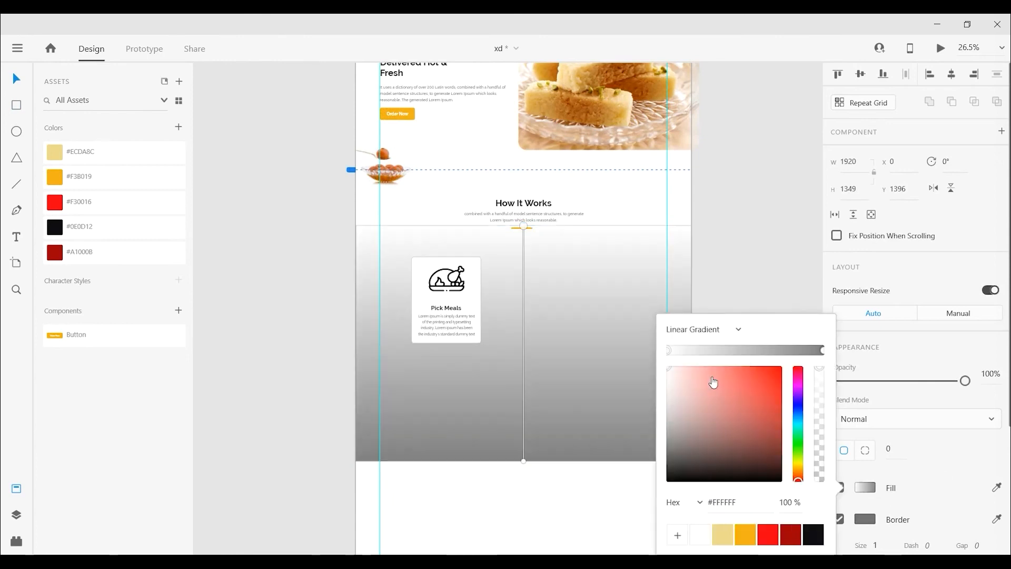
click(823, 351)
drag(690, 418, 658, 380)
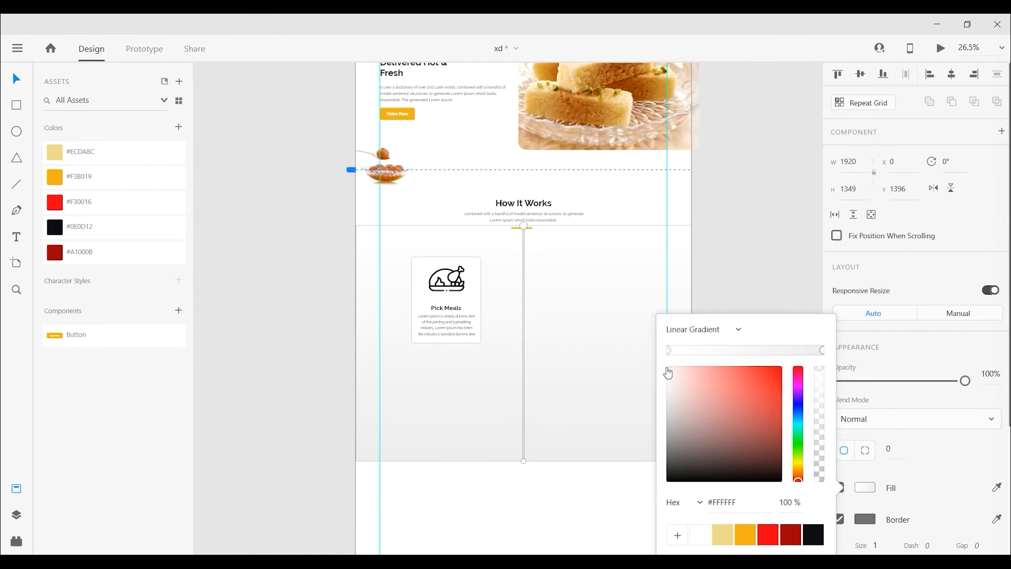
drag(670, 373, 667, 374)
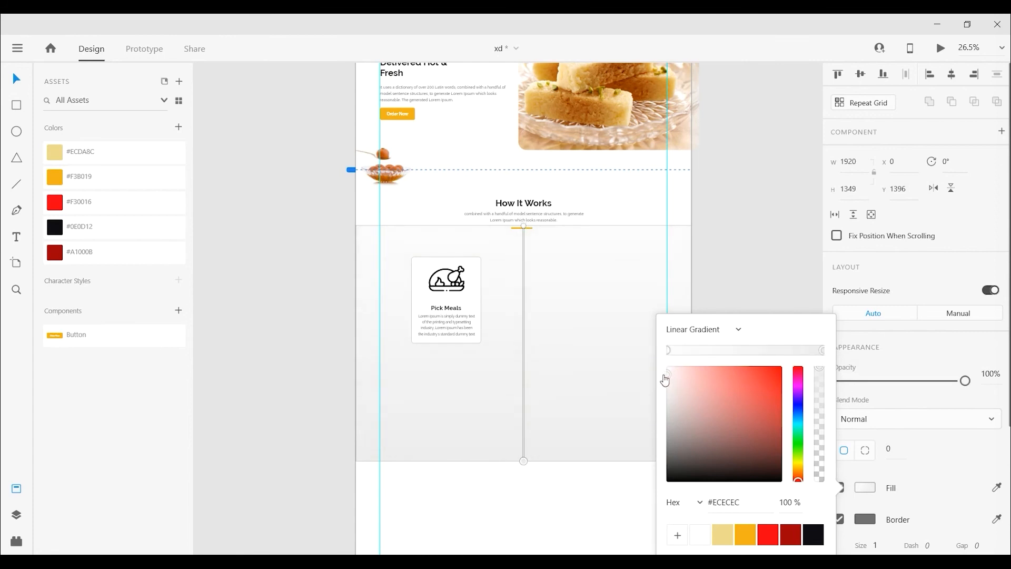
click(716, 207)
- Remove the border from the gradient background rectangle
click(637, 363)
scroll(835, 498, down, 2)
click(838, 446)
click(779, 405)
- Remove the border from the "Pick Meals" card rectangle and turn on its shadow
scroll(708, 298, up, 3)
drag(721, 308, 825, 283)
click(411, 273)
click(839, 518)
scroll(531, 324, left, 3)
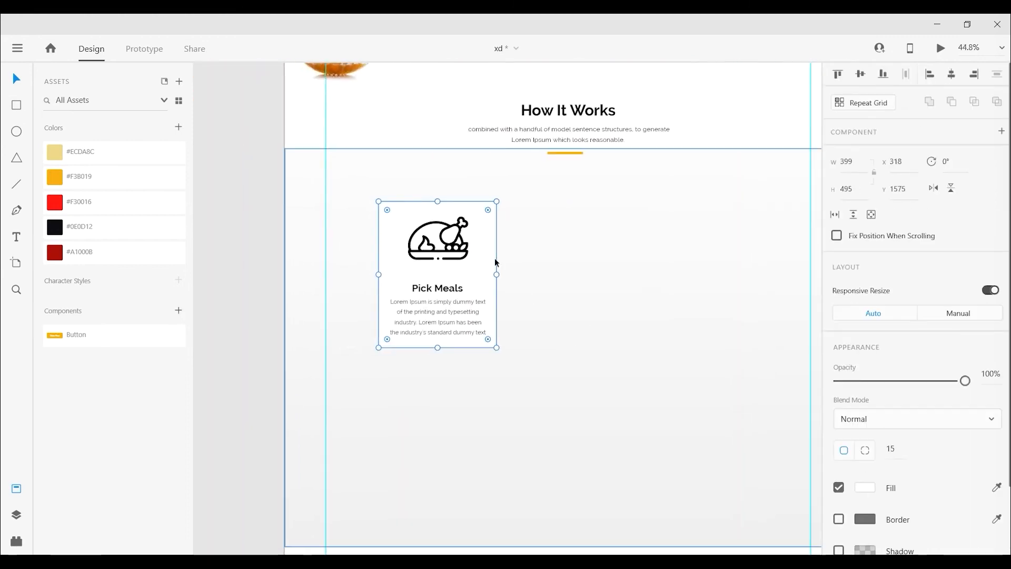
scroll(860, 496, down, 1)
scroll(859, 496, down, 1)
click(839, 476)
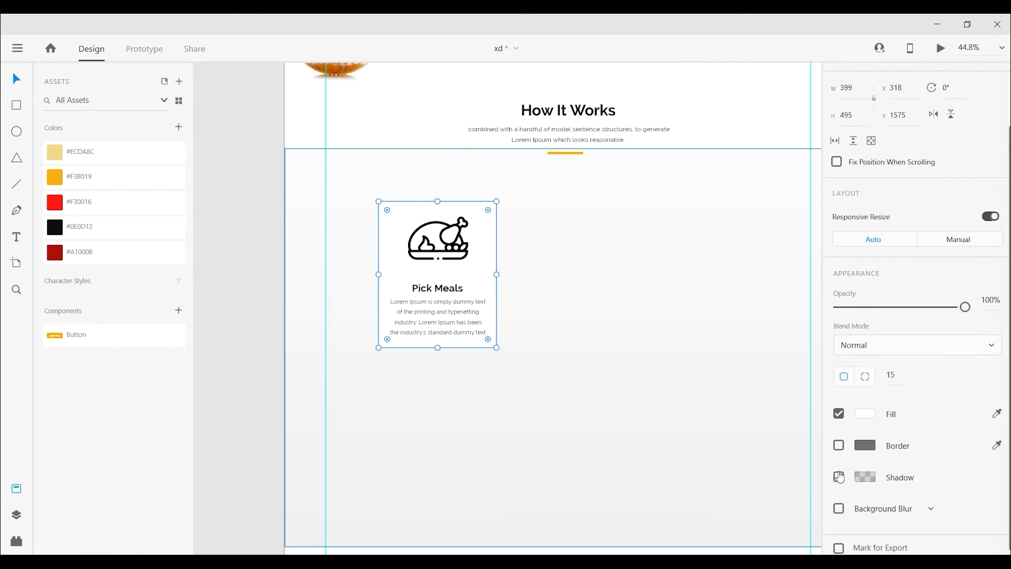
click(453, 356)
click(258, 311)
drag(221, 319, 219, 327)
- Recolour the roast chicken icon with the saved colour #F3B019
click(459, 242)
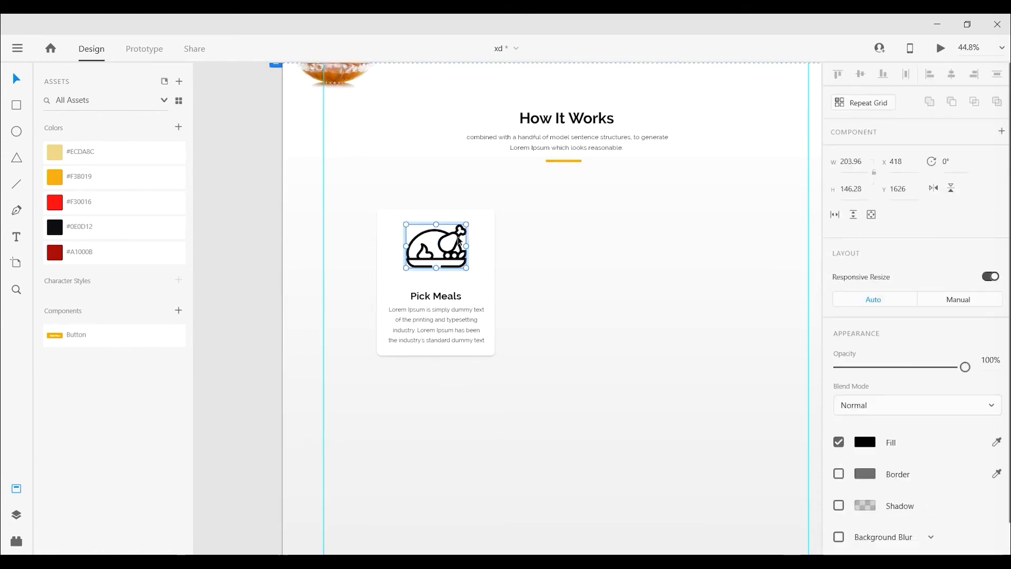
click(116, 178)
click(233, 245)
- Lock the gradient background rectangle behind the card
scroll(368, 298, down, 2)
drag(514, 323, 497, 321)
right_click(625, 319)
click(668, 182)
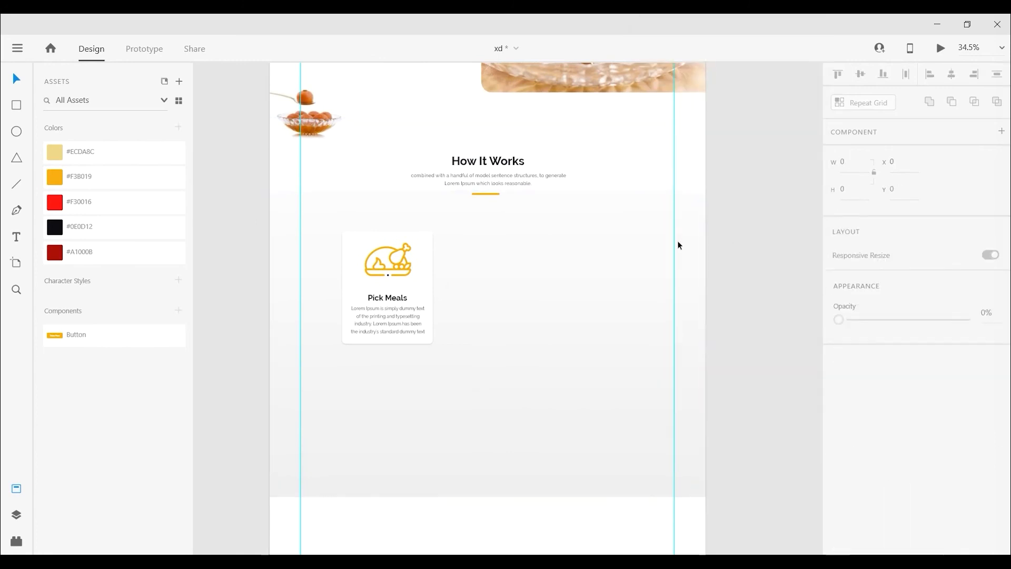
- Group the "Pick Meals" card with its contents and duplicate it to form a horizontal row of three cards
click(393, 290)
scroll(342, 270, up, 2)
drag(304, 184, 542, 421)
drag(695, 436, 610, 413)
alt+drag(395, 310, 711, 281)
scroll(560, 379, down, 2)
- Paste the delivery truck and tapping hand icons, scale them down and place them below the middle card
click(426, 424)
key(ctrl+v)
drag(700, 417, 567, 349)
scroll(537, 277, up, 2)
drag(492, 278, 489, 447)
click(693, 451)
- Change the middle card's title to "Choose How Often" and centre it above the paragraph
double_click(536, 302)
text(Choose How Often)
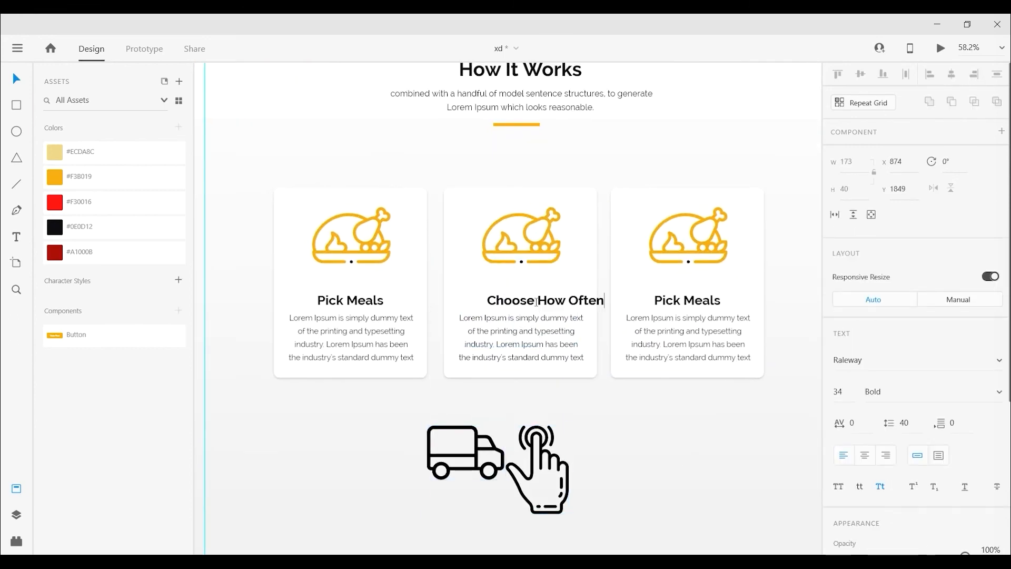
click(16, 78)
drag(553, 298, 528, 299)
click(605, 368)
- Ungroup the "Choose How Often" card and delete its turkey icon
click(544, 227)
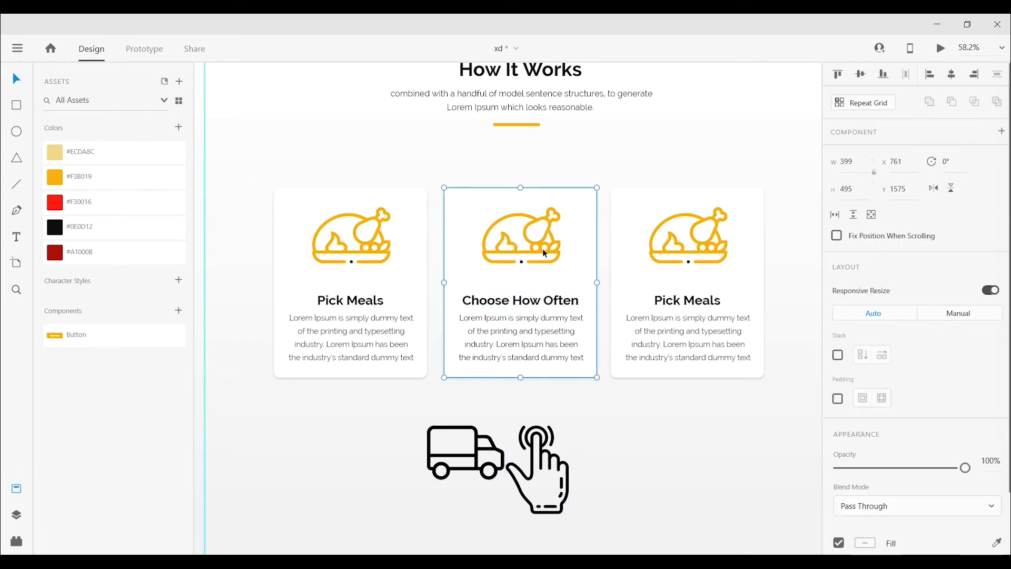
right_click(542, 250)
click(565, 242)
click(637, 450)
click(549, 231)
key(ctrl+shift+g)
click(556, 166)
click(538, 217)
key(Delete)
- Move the tapping hand icon into the "Choose How Often" card, scale it to about 131 px wide and centre it above the title
drag(533, 430, 530, 213)
drag(570, 301, 556, 283)
drag(528, 230, 517, 231)
drag(546, 283, 546, 283)
drag(517, 235, 517, 229)
click(636, 429)
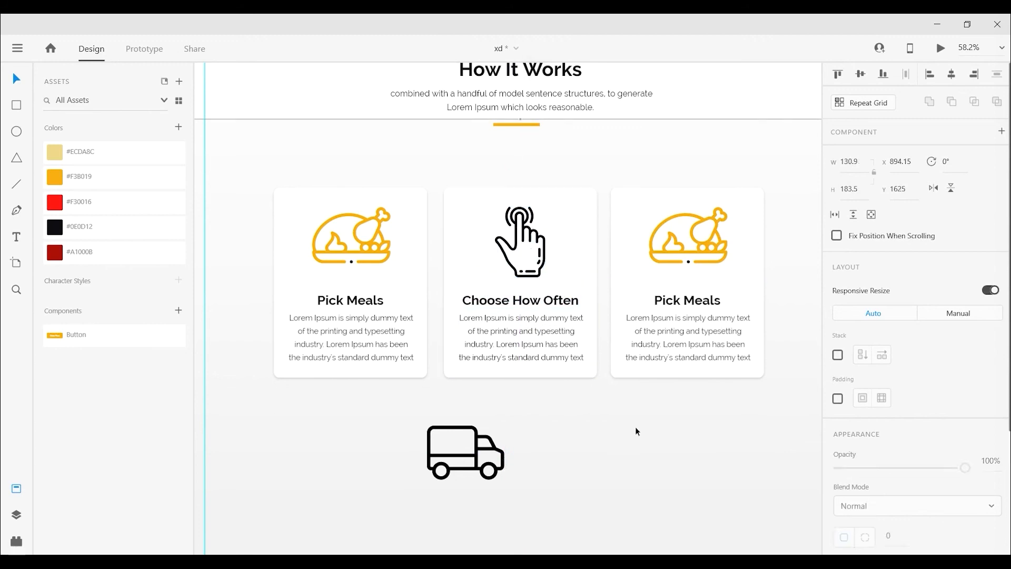
- Ungroup the third card and replace its turkey icon with the delivery truck, scaled to about 194 px wide and centred above the title
drag(635, 427, 562, 422)
click(628, 254)
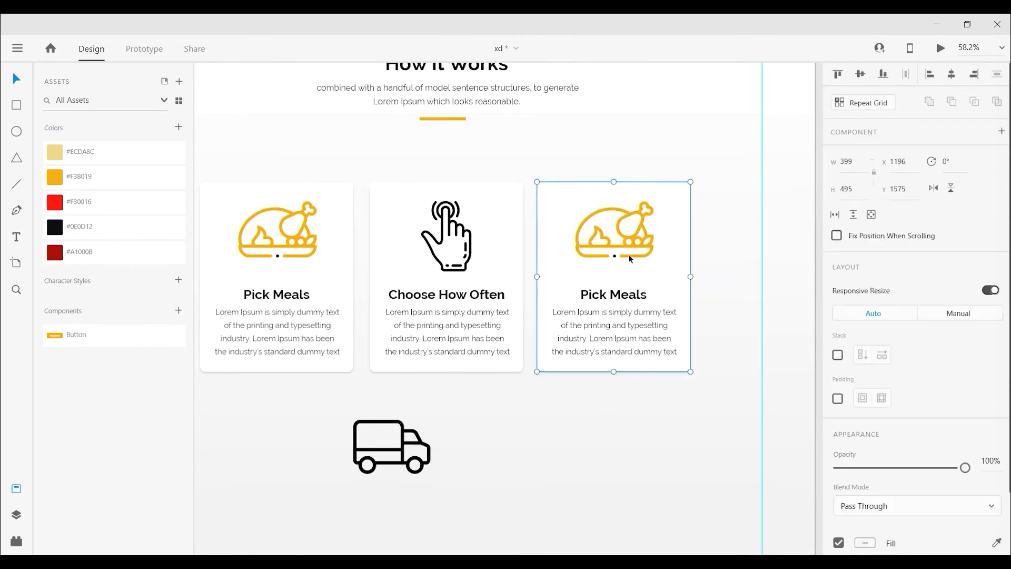
right_click(633, 255)
key(Escape)
key(Escape)
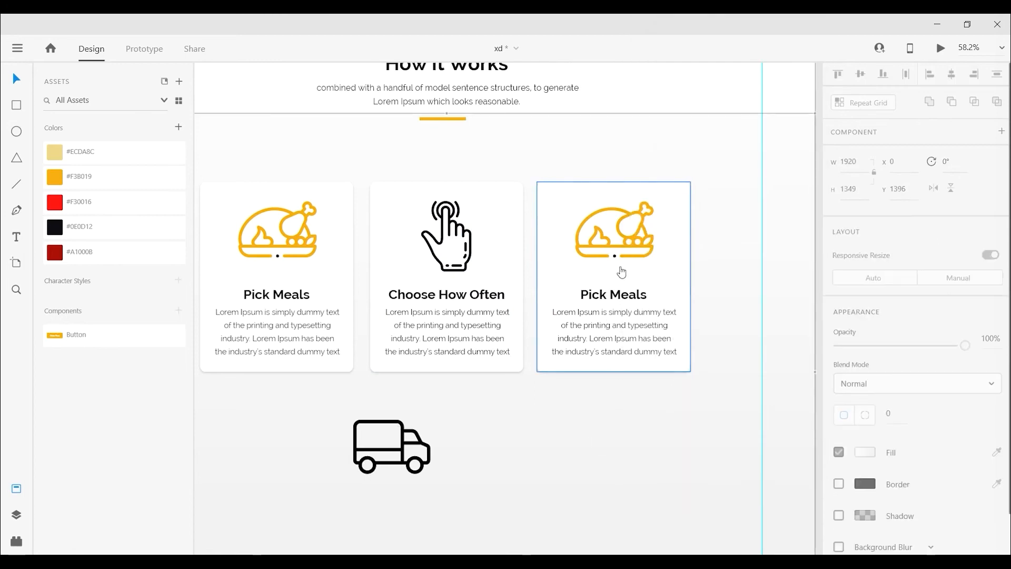
right_click(609, 237)
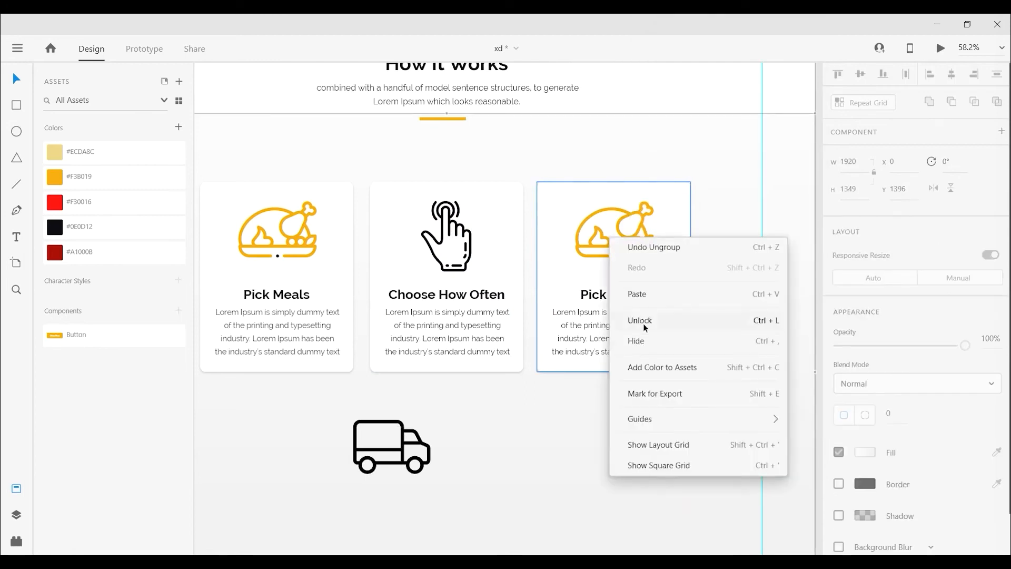
key(Escape)
click(628, 215)
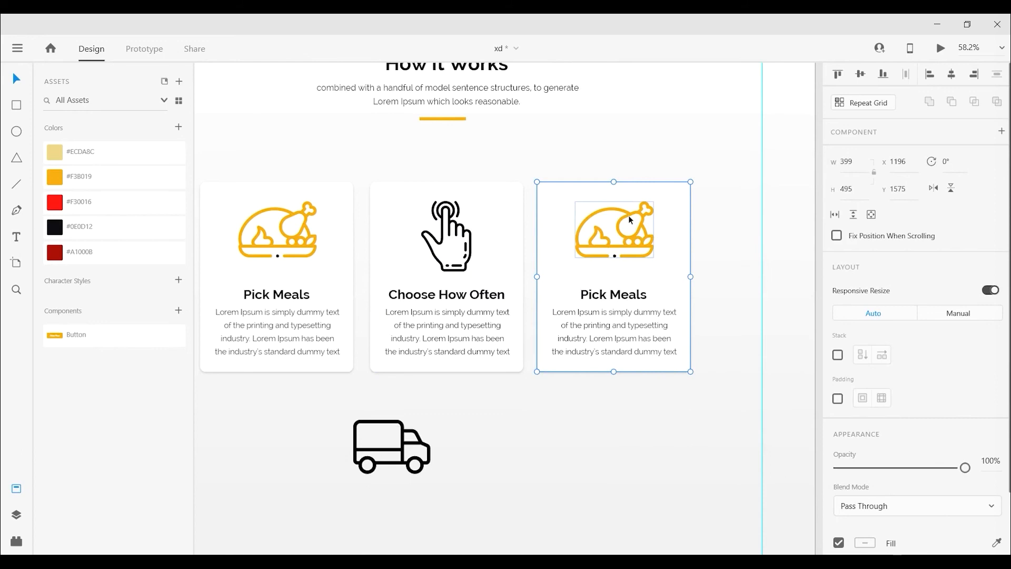
right_click(628, 217)
click(653, 241)
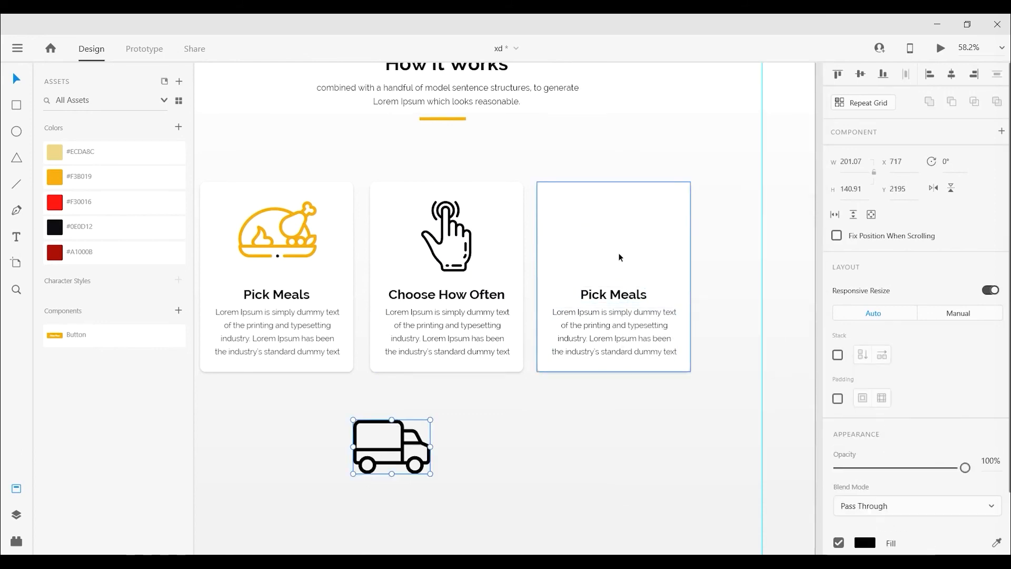
drag(526, 316, 627, 241)
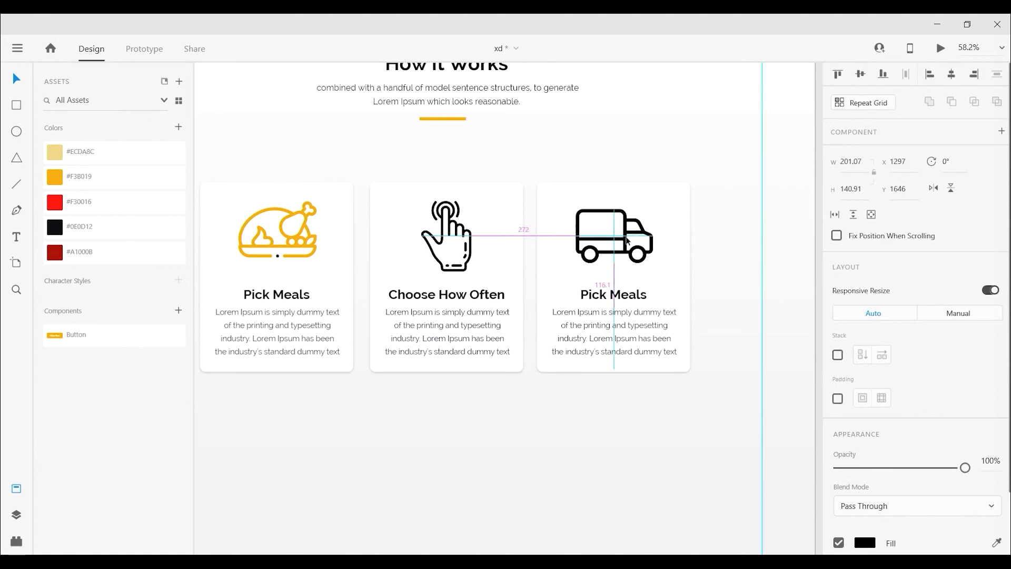
drag(656, 208, 657, 210)
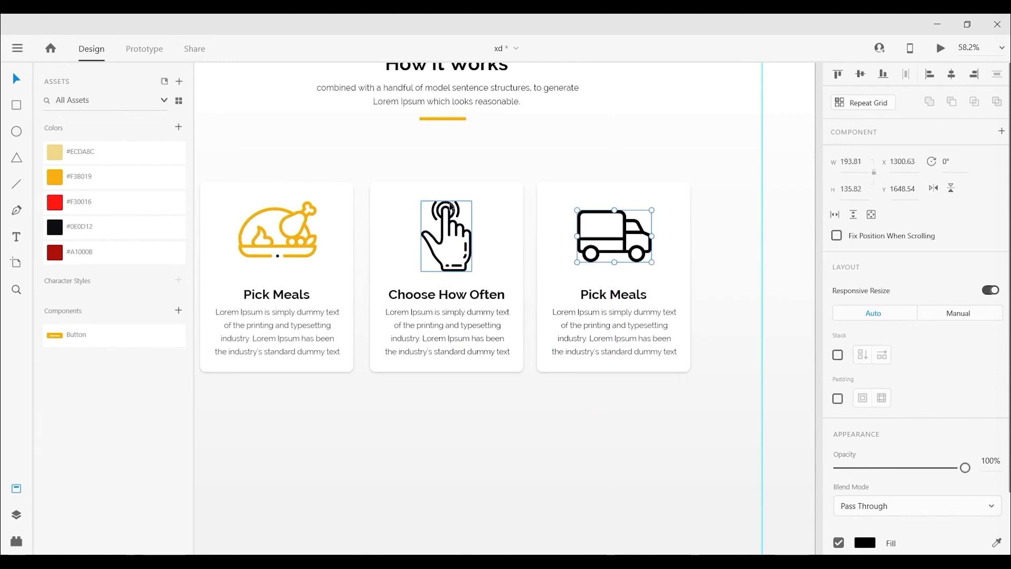
- Recolour the hand, truck and turkey icons with the red asset colour #F30016
shift+click(450, 210)
shift+click(262, 216)
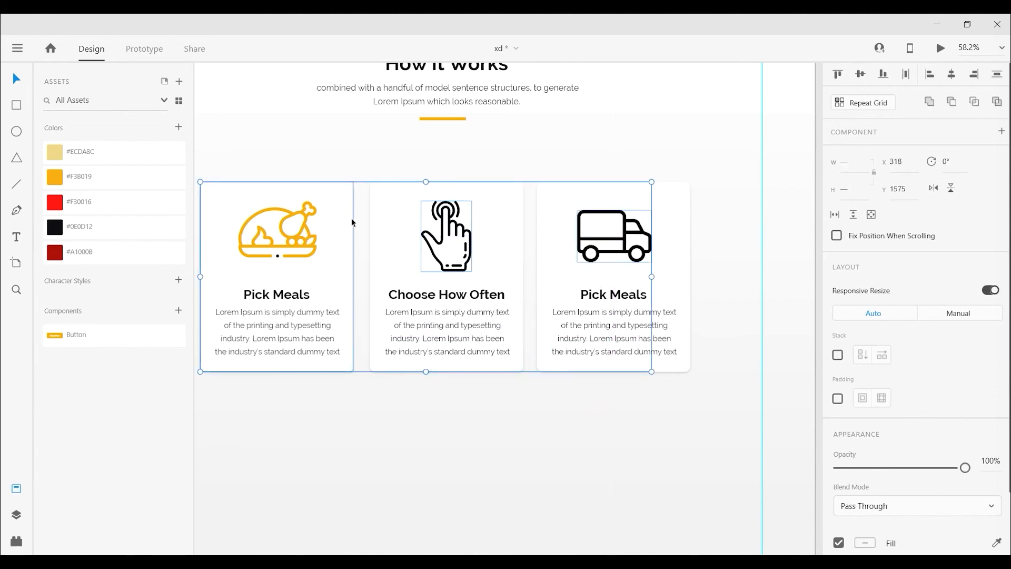
shift+click(316, 227)
click(80, 202)
click(546, 419)
drag(581, 440, 667, 440)
double_click(384, 213)
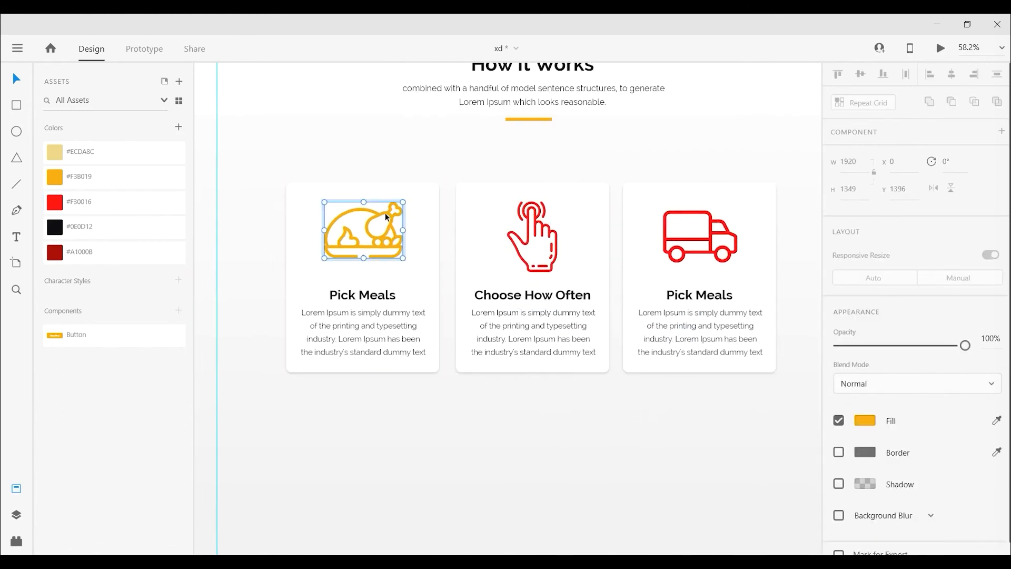
click(118, 197)
click(214, 256)
- Recolour the titles of all three cards with the orange asset colour #F3B019
double_click(372, 297)
shift+click(572, 298)
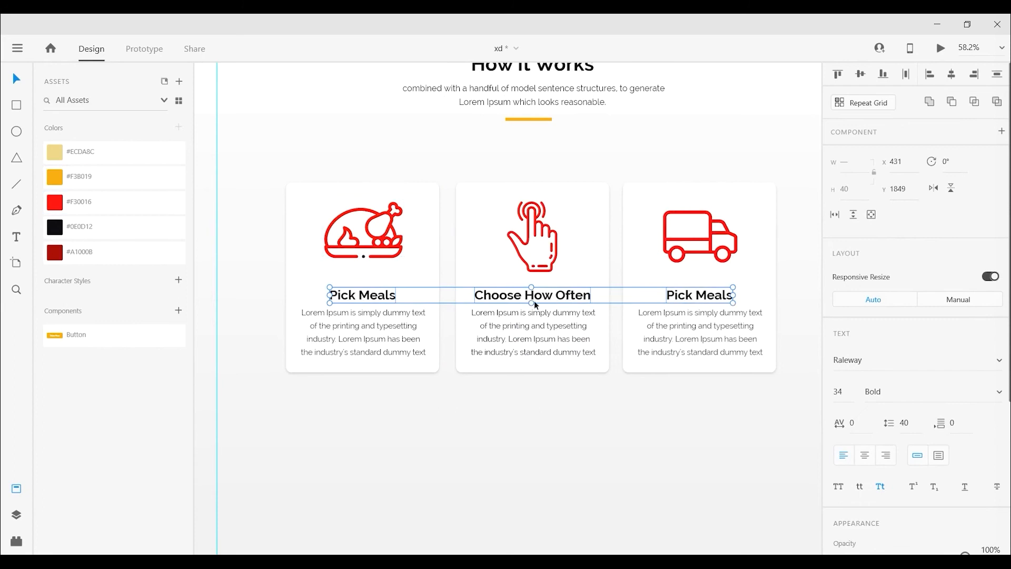
click(105, 177)
click(713, 459)
- Change the third card's title to "Fast Deliveries" and centre-align it
double_click(665, 302)
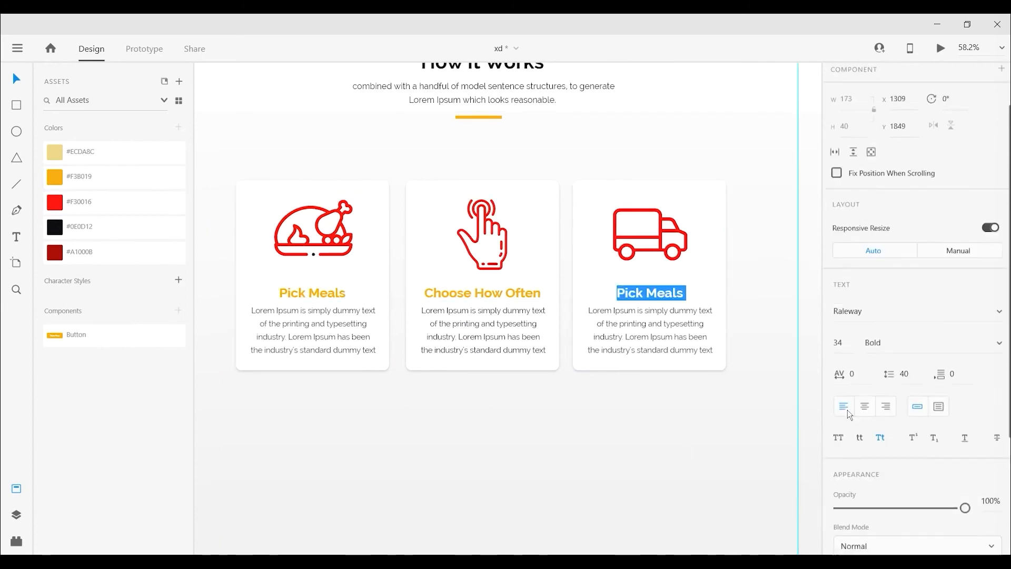
text(Fast Deliveries)
click(12, 80)
scroll(538, 372, down, 5)
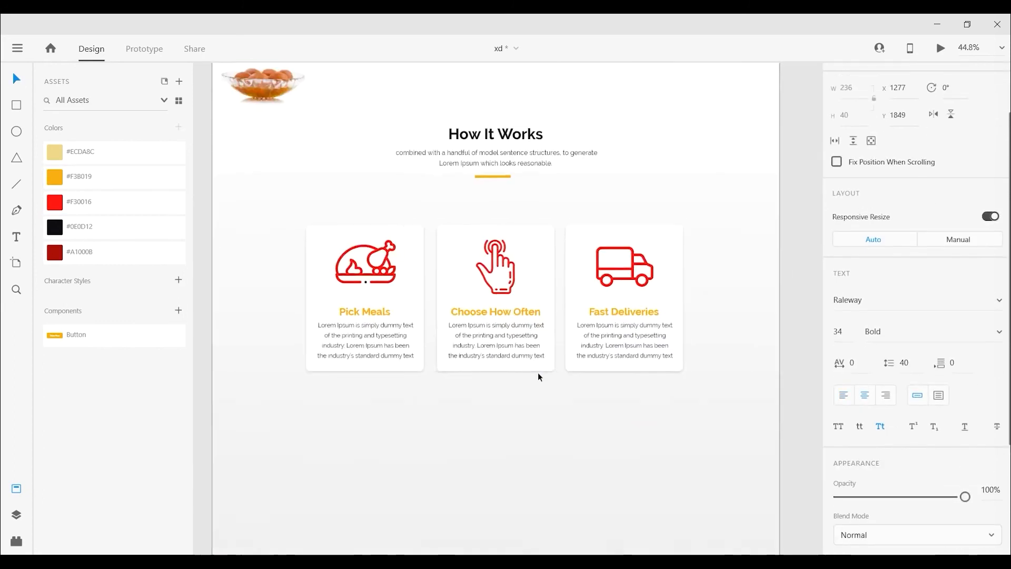
- Move the three cards together slightly upward, closer to the "How It Works" heading
drag(774, 247, 293, 379)
click(567, 343)
drag(563, 326, 564, 311)
click(267, 350)
drag(526, 462, 513, 397)
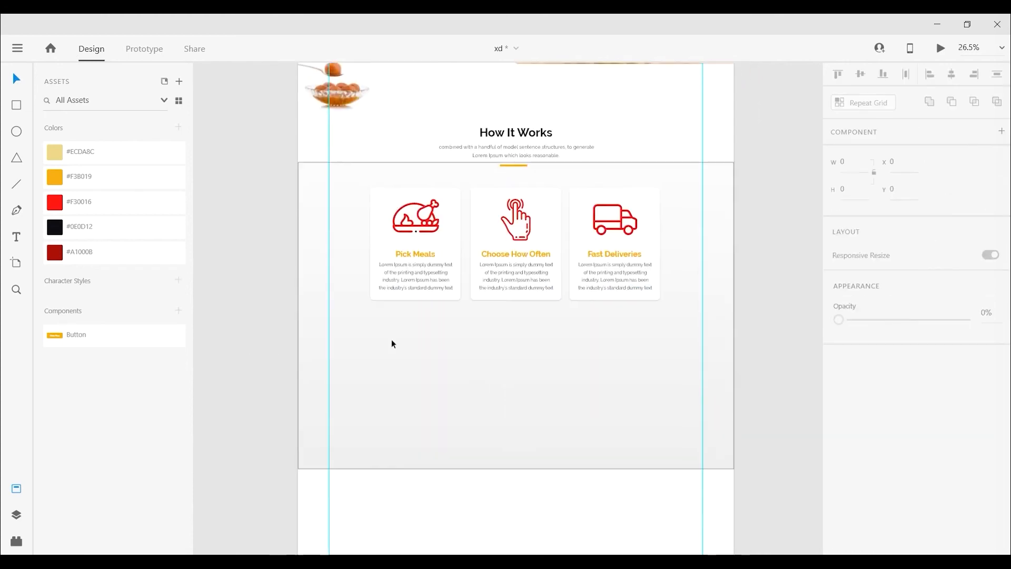
- Unlock the gradient background rectangle and shorten it from its bottom edge to a height of 921 px
scroll(391, 339, down, 1)
click(433, 362)
right_click(433, 363)
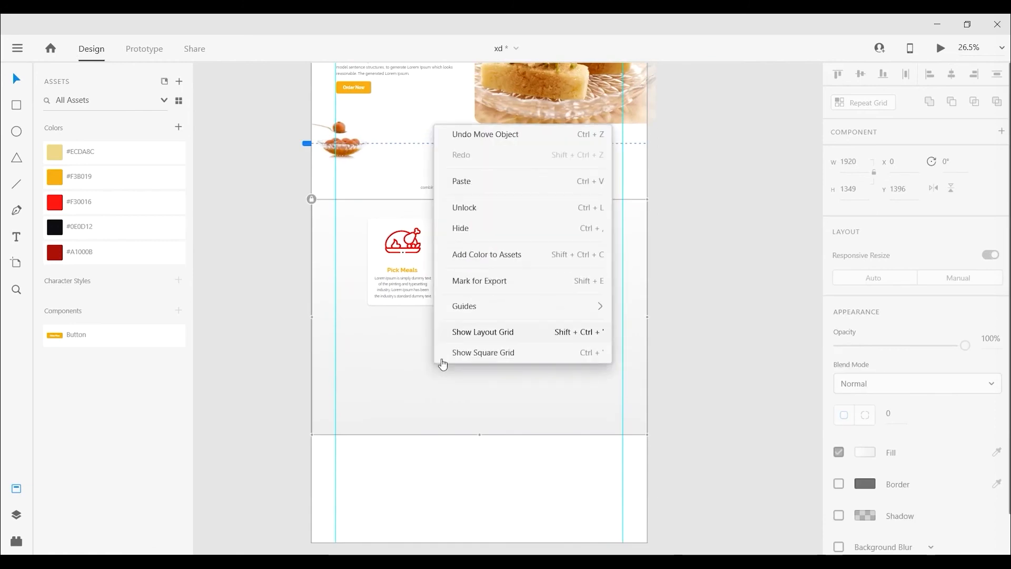
click(485, 207)
drag(479, 435, 497, 358)
scroll(336, 327, down, 2)
drag(679, 400, 681, 373)
scroll(440, 361, up, 2)
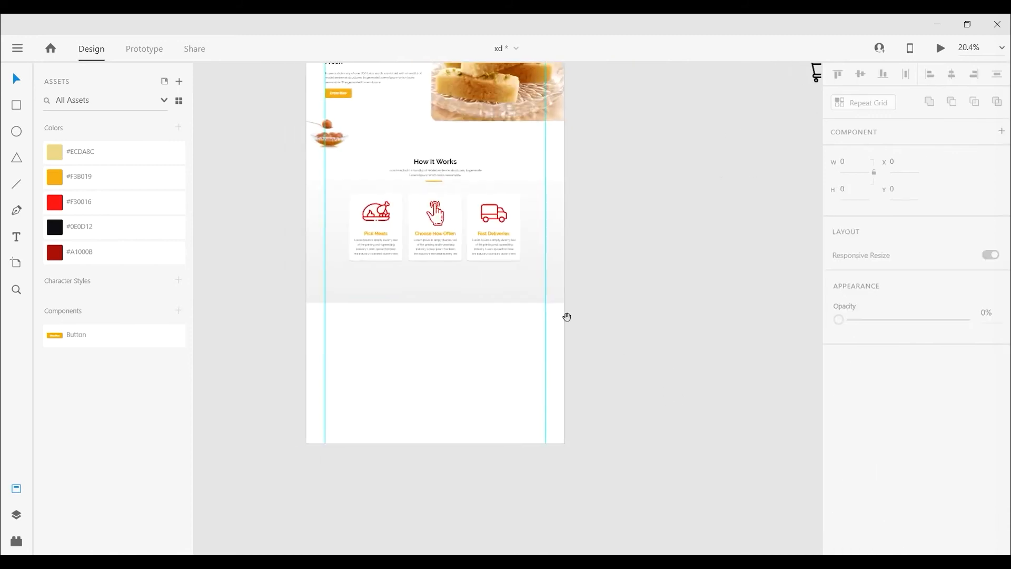
- Duplicate the gradient rectangle, resize the copy to a 1920 by 468 px band directly below the original and fill it with #ECDA8C
click(528, 290)
key(ctrl+shift+bracketright)
drag(435, 179, 423, 331)
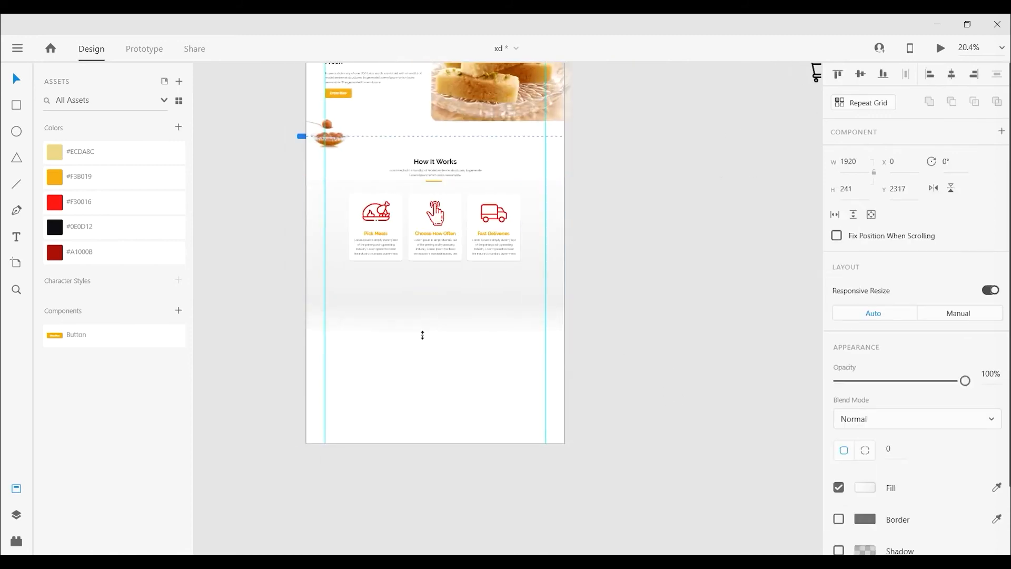
click(79, 152)
- Paste the cashew sweets photo, enlarge it beyond the artboard's width and place it overlapping the lower part of the cream band
scroll(413, 307, up, 1)
key(ctrl+v)
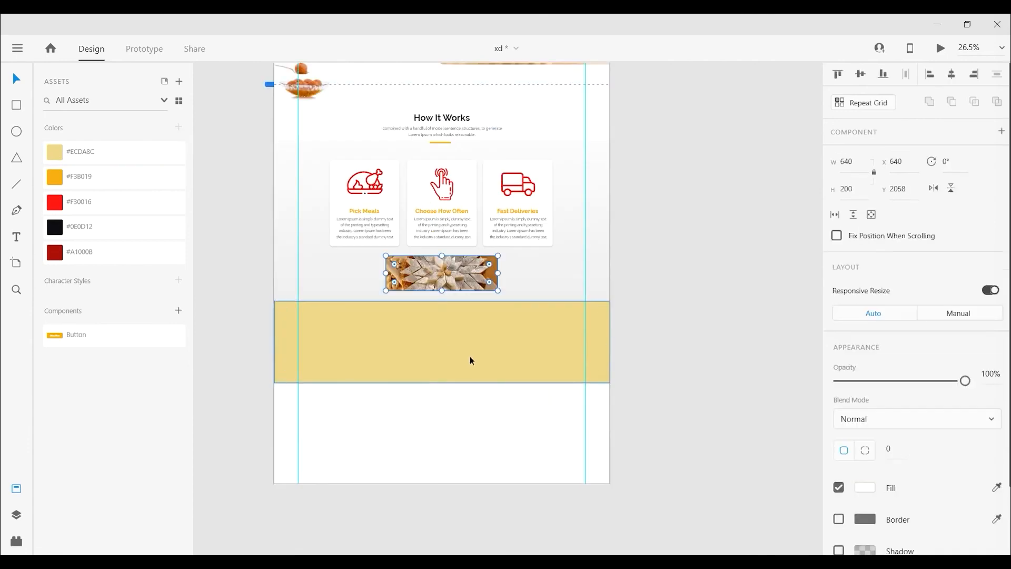
drag(497, 290, 625, 339)
drag(512, 284, 512, 407)
- Mask the sweets photo with the cream band and reposition the photo inside the mask to fill the whole band
shift+click(500, 326)
right_click(500, 327)
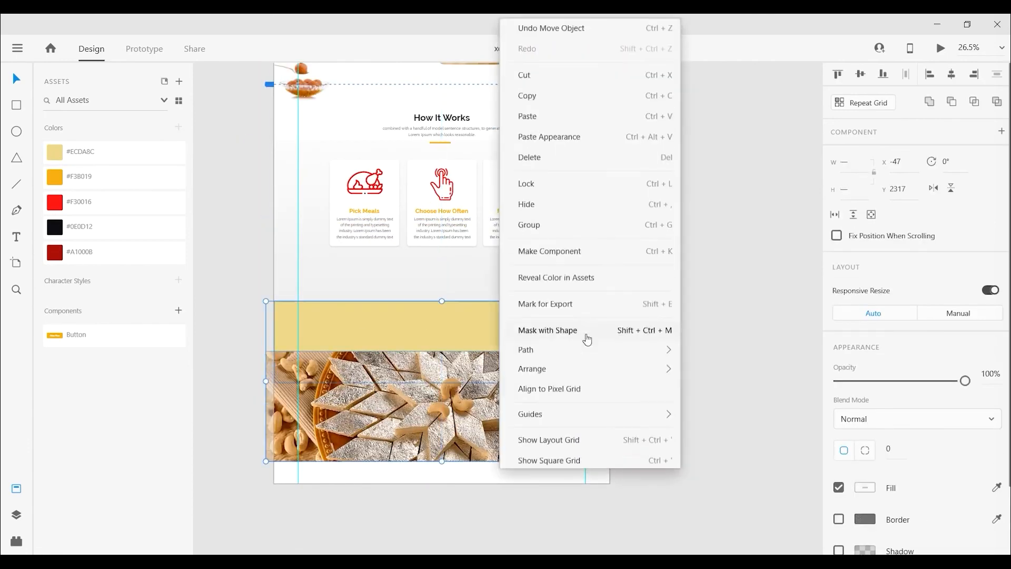
click(534, 332)
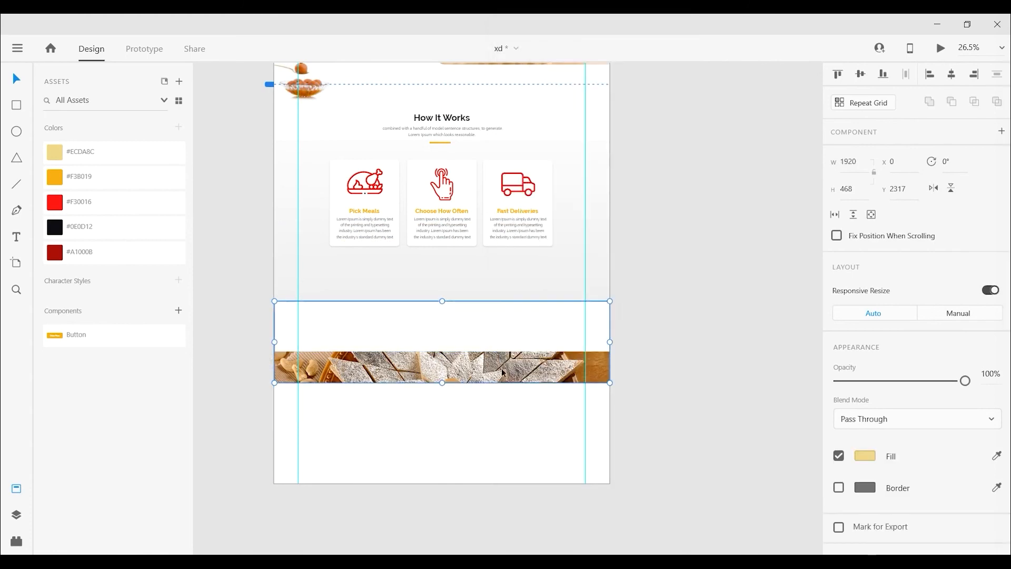
double_click(501, 368)
drag(499, 357, 503, 298)
key(Escape)
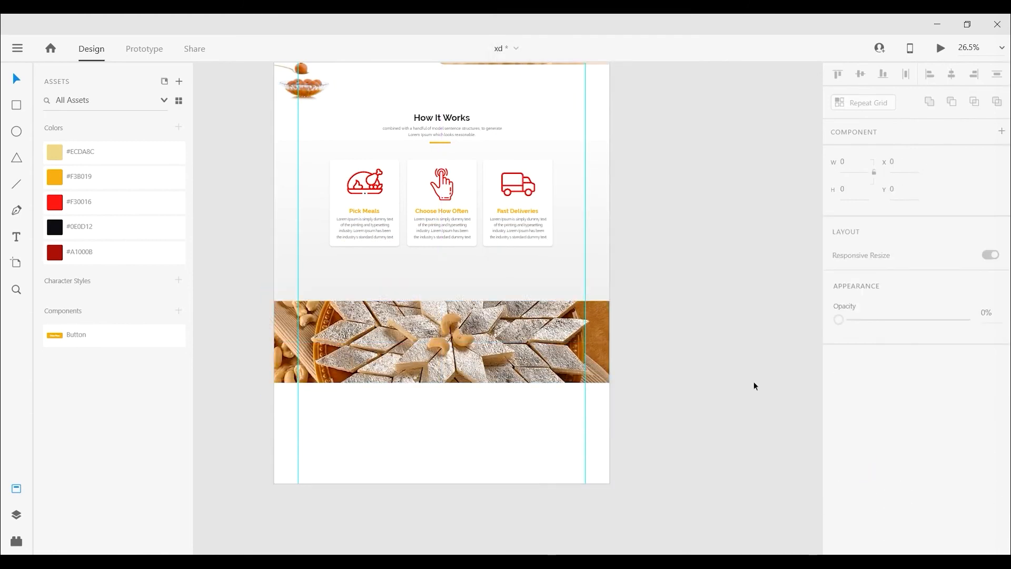
- Paste a copy of the masked photo, ungroup its mask and delete the copied image, keeping only the rectangle over the band
right_click(453, 358)
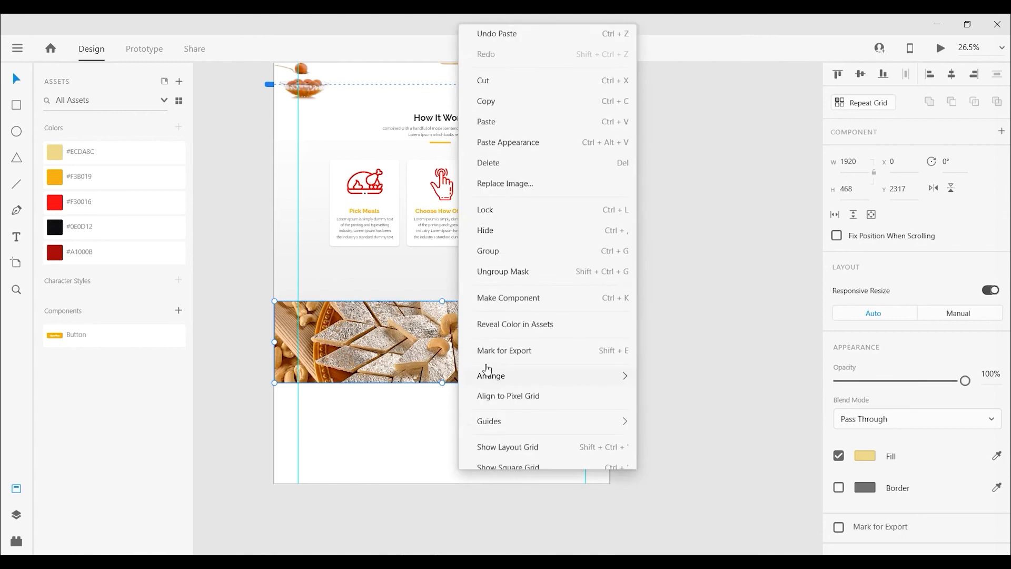
click(500, 268)
key(Delete)
drag(547, 334, 546, 418)
key(ctrl+z)
- Fill the overlay rectangle with #151515 and set its opacity to 76%
click(873, 494)
click(789, 534)
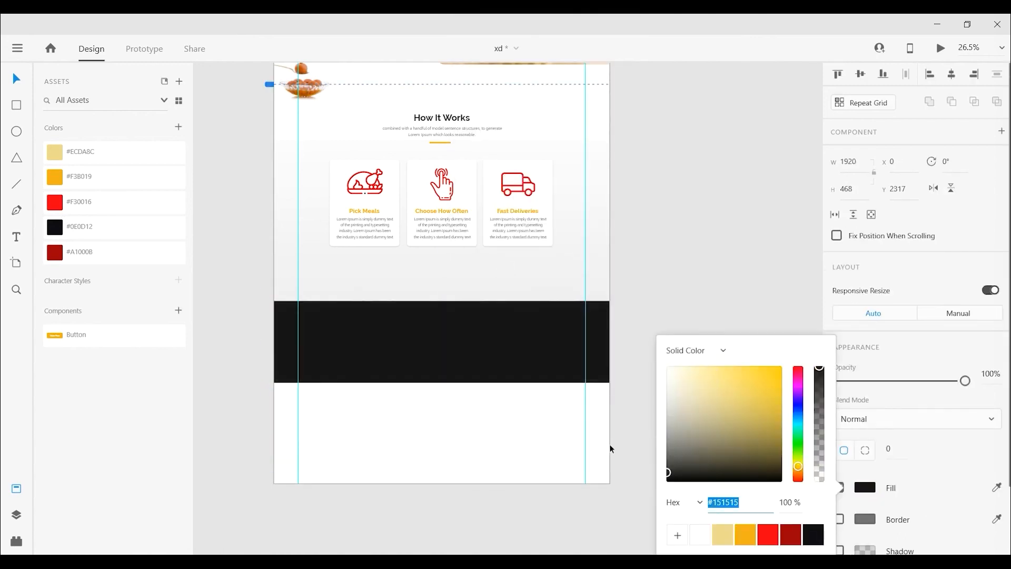
click(505, 342)
drag(963, 381, 933, 390)
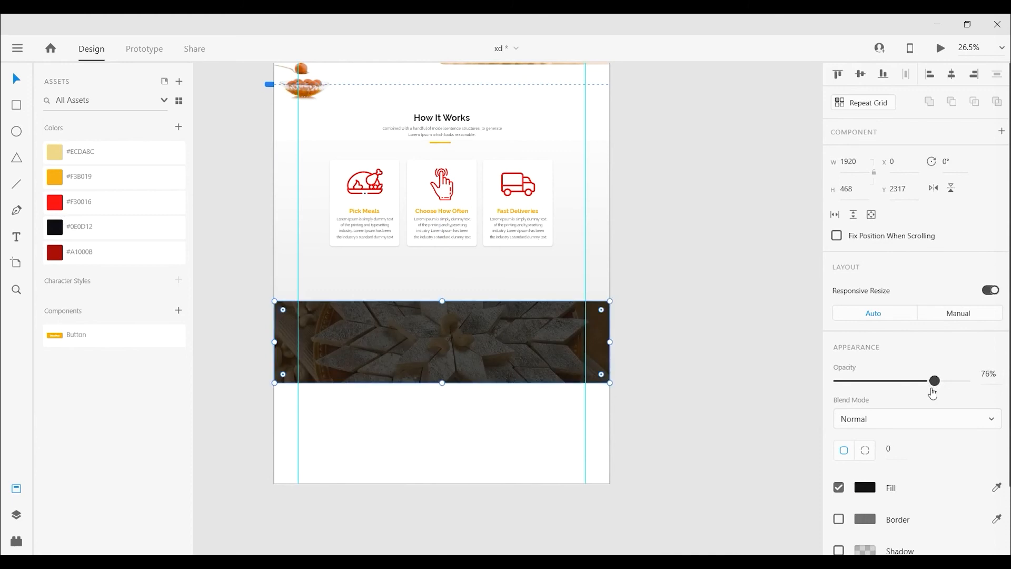
click(679, 415)
drag(678, 400, 682, 438)
- Change the lower gradient colour of the "How It Works" background to the cream swatch #ECDA8C
click(581, 315)
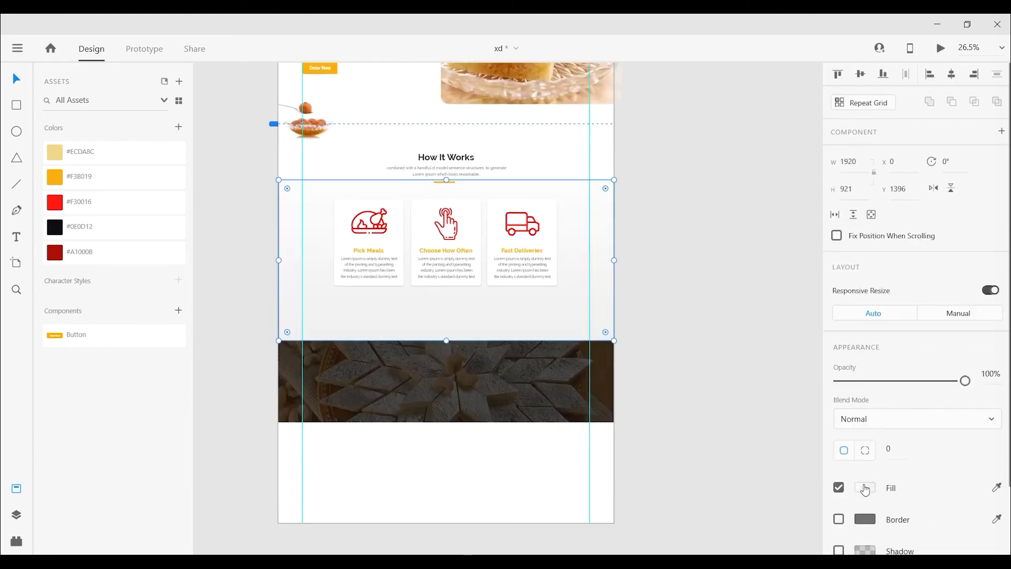
click(865, 488)
click(726, 540)
click(703, 312)
drag(708, 384, 720, 345)
- Recolour the overlay rectangle on the photo band with the orange asset colour #F3B019
click(502, 313)
click(128, 201)
click(122, 175)
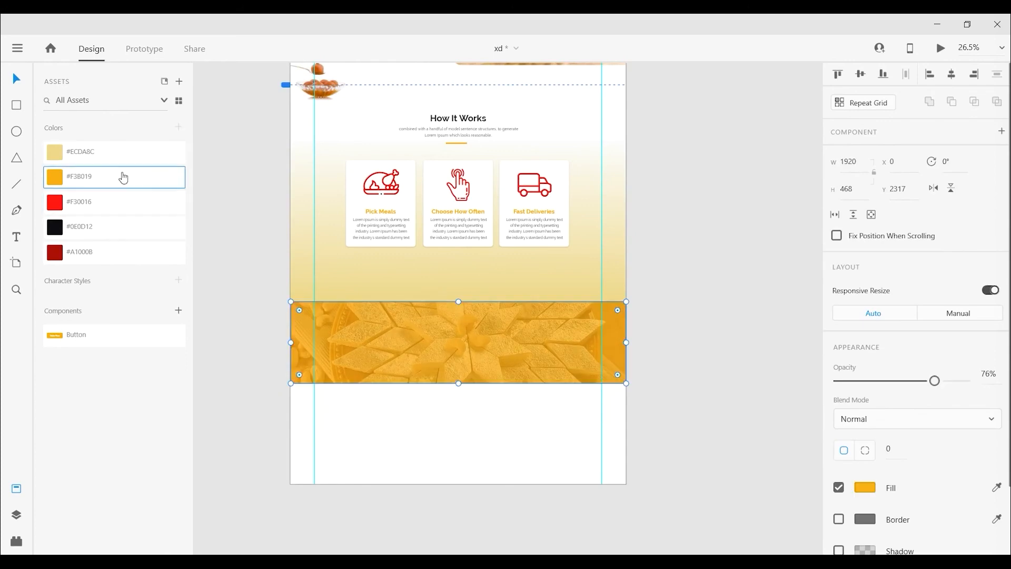
click(688, 409)
- Add the text "Food" on the orange photo band in white with a font size of 100
scroll(446, 418, left, 1)
scroll(446, 417, up, 3)
key(t)
click(435, 289)
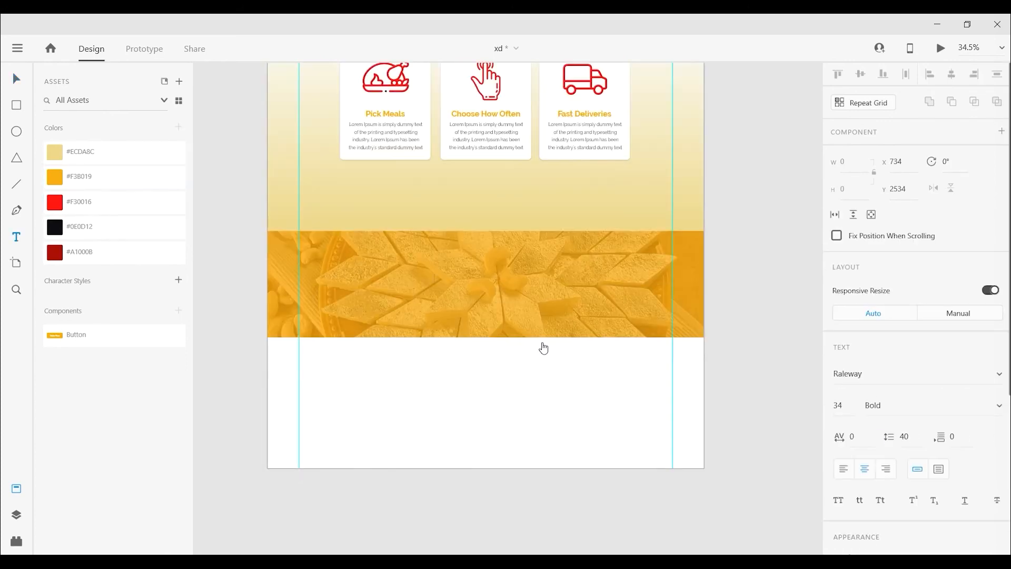
click(102, 208)
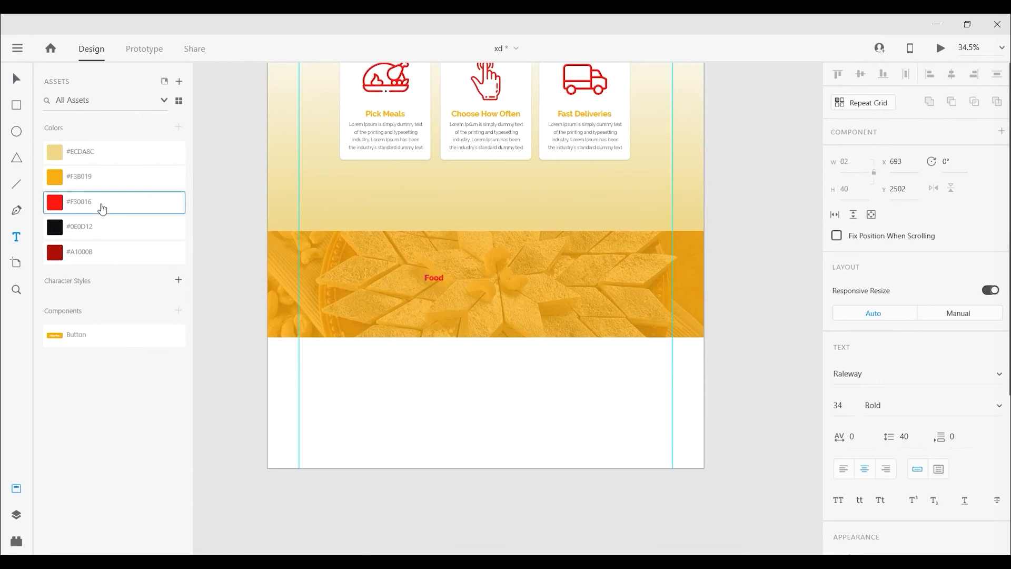
scroll(897, 468, down, 3)
click(863, 496)
drag(718, 462, 646, 355)
click(844, 256)
text(100)
key(Return)
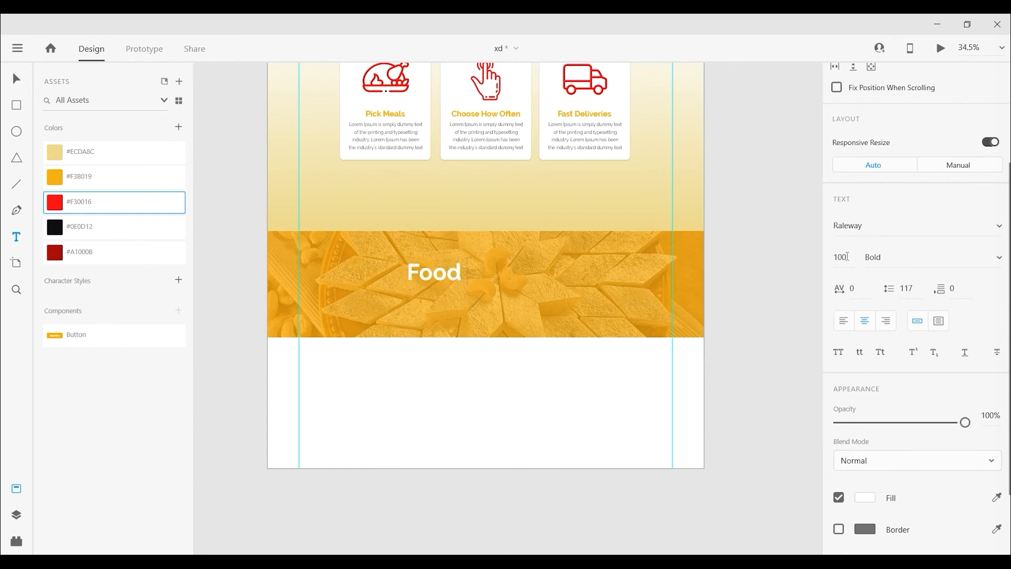
- Complete the band's text as "Food is an Important Part" and "of A Balanced Diet" on two lines and centre it horizontally
text(is an Impo)
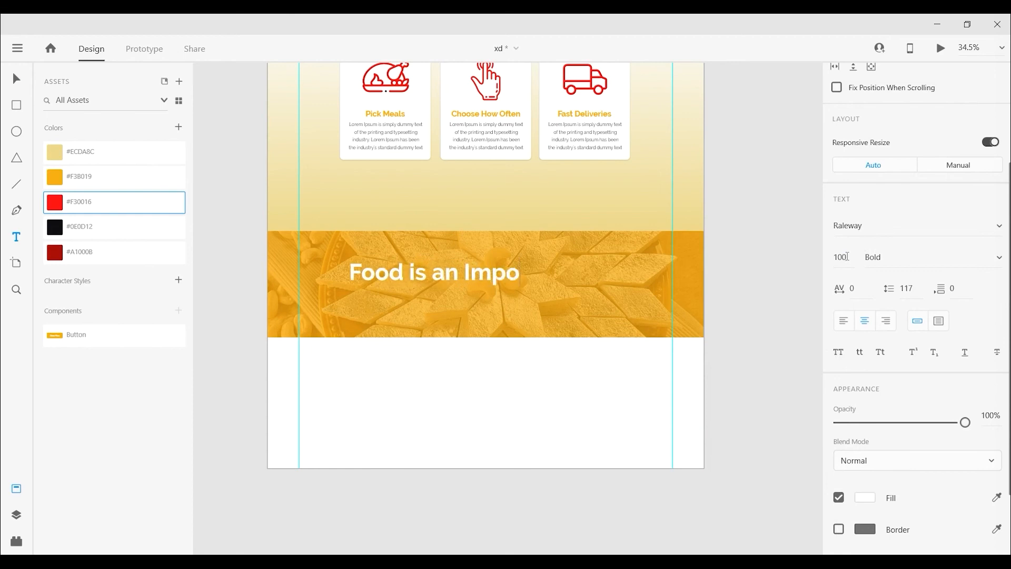
text(rtant Part)
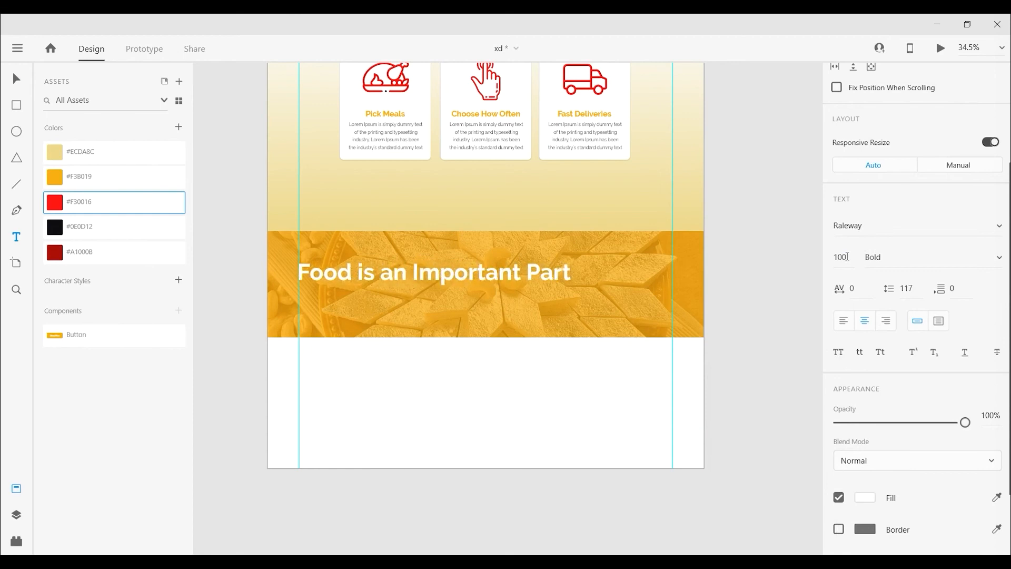
key(Return)
text(of A Balan)
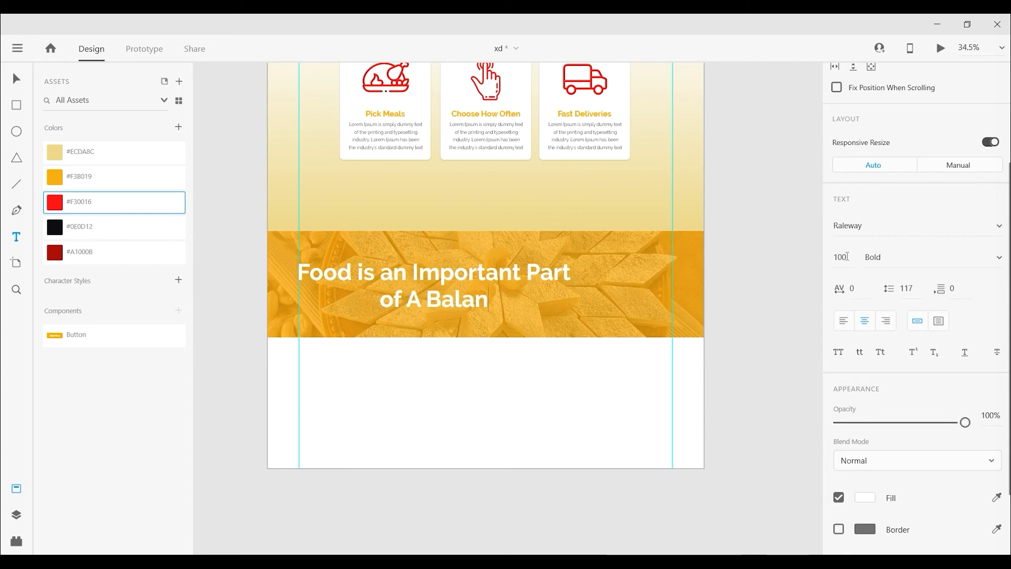
text(ced Diet)
key(Escape)
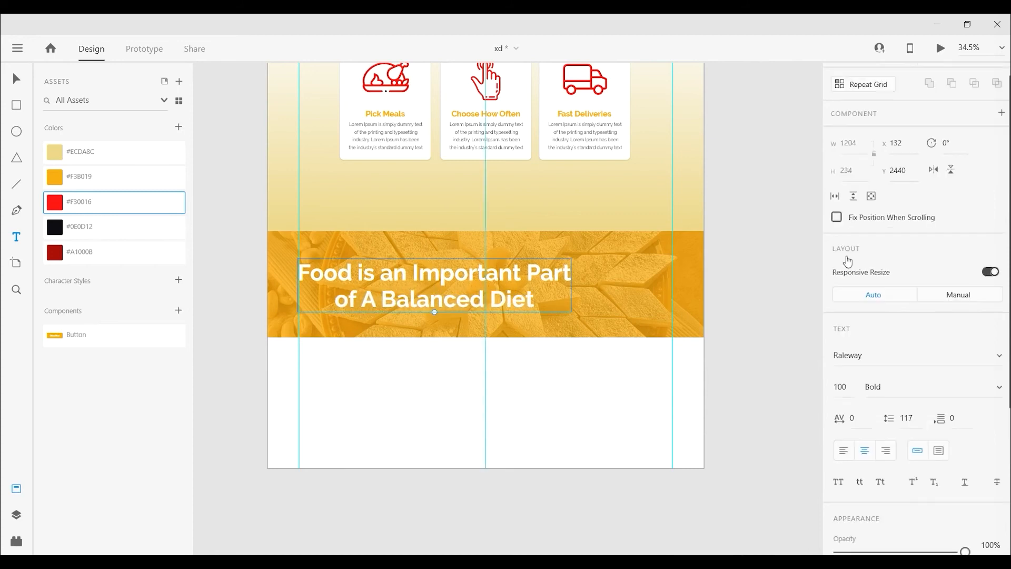
drag(520, 277, 578, 277)
- Shorten the orange photo band to a height of 417 and enlarge the photo inside it to cover the full band width
click(499, 335)
drag(488, 335, 489, 325)
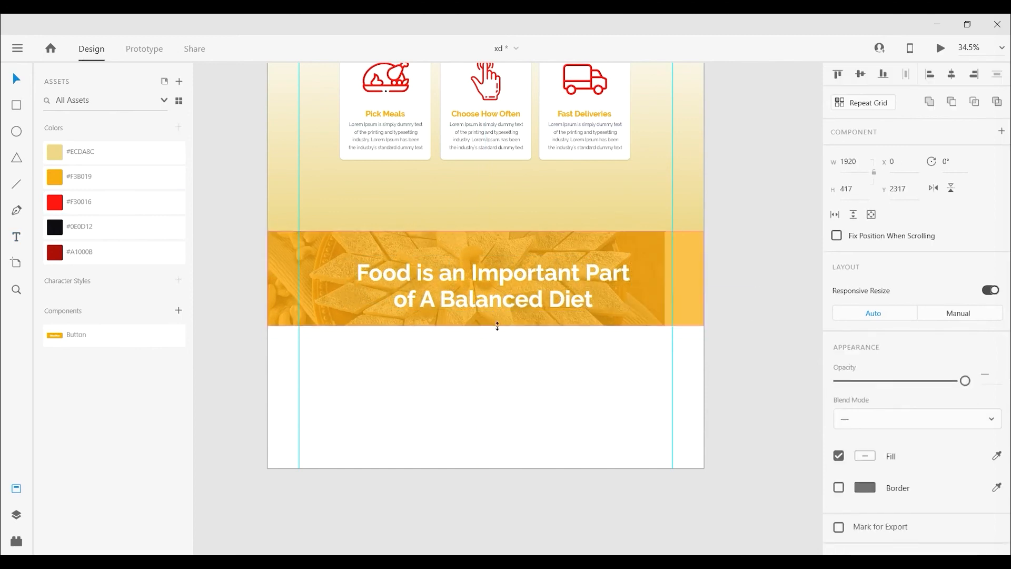
double_click(641, 242)
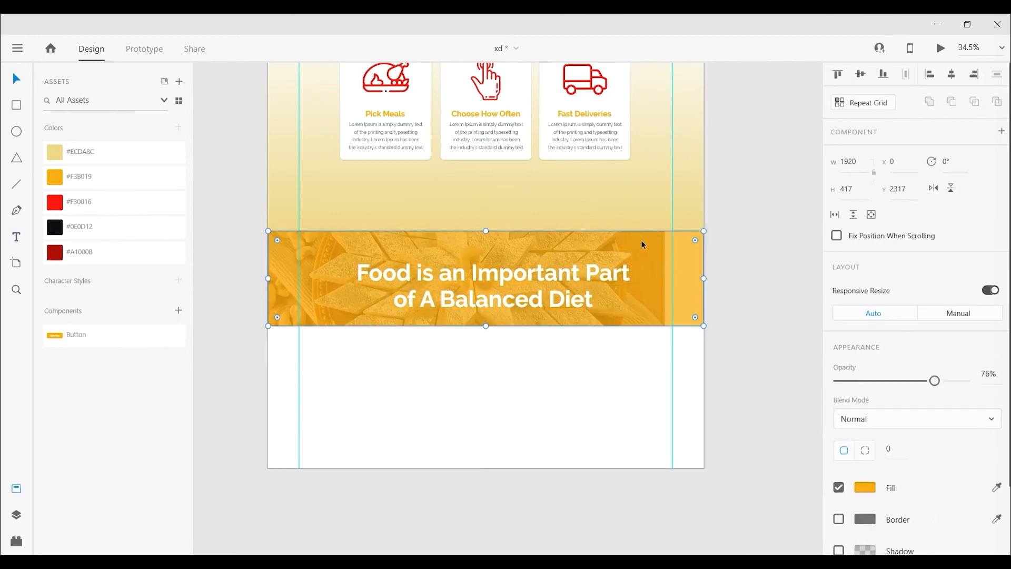
drag(640, 239, 633, 304)
click(642, 246)
drag(662, 274, 722, 295)
click(640, 334)
drag(639, 334, 672, 302)
click(737, 310)
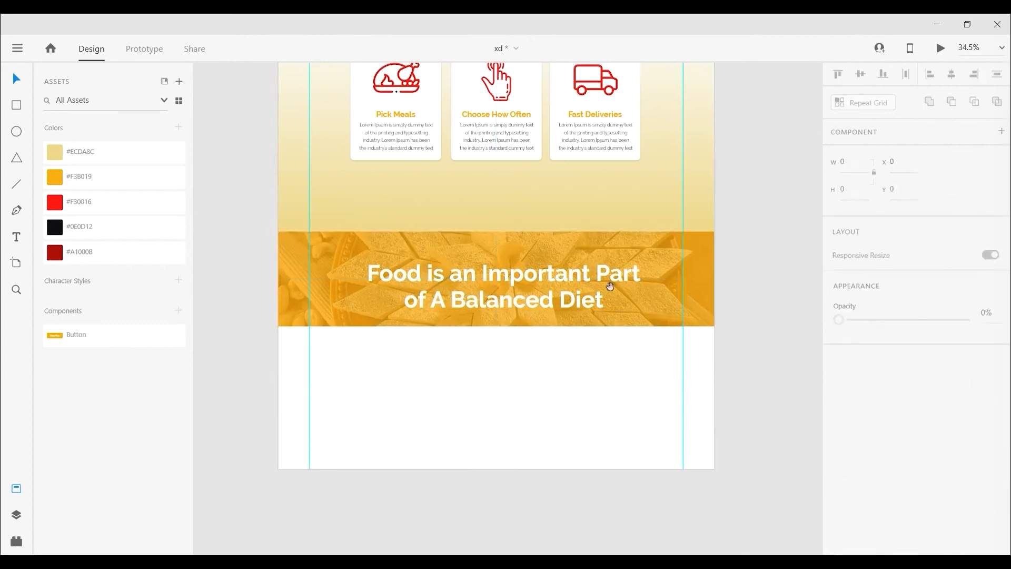
- Set the banner headline's font size to 85 and its line spacing to 130
click(614, 294)
text(8)
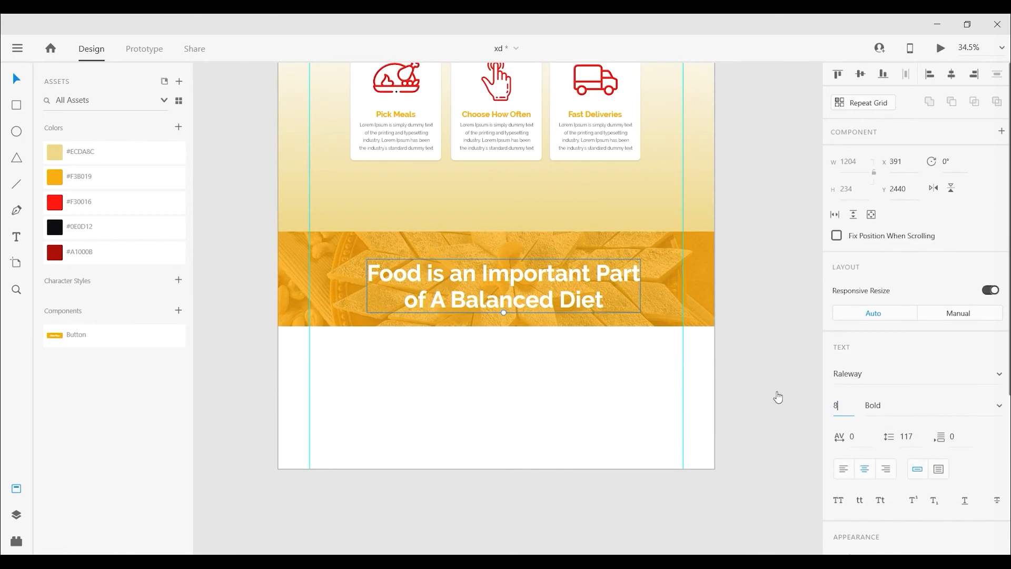
text(5)
key(Return)
text(13)
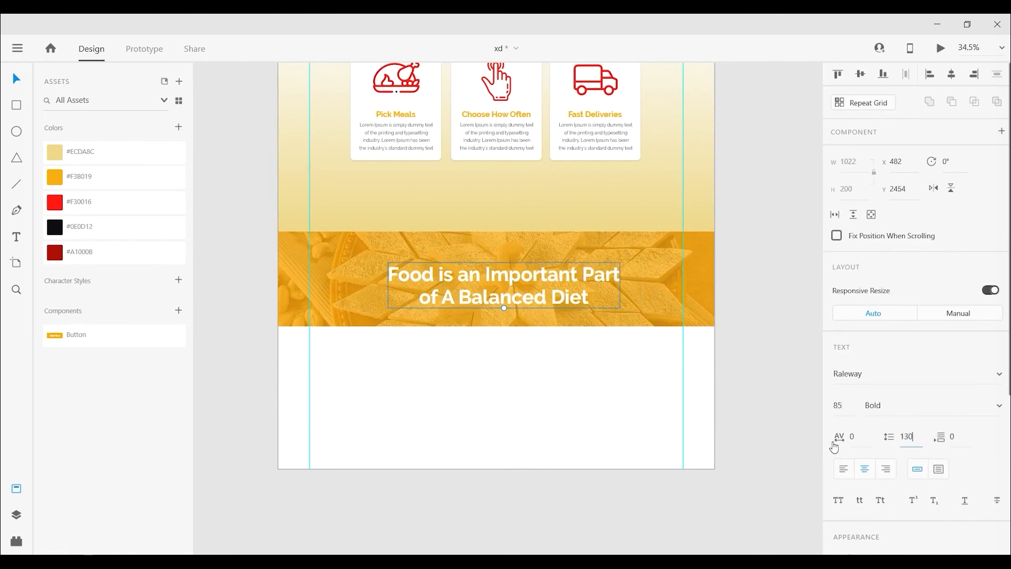
text(0)
key(Return)
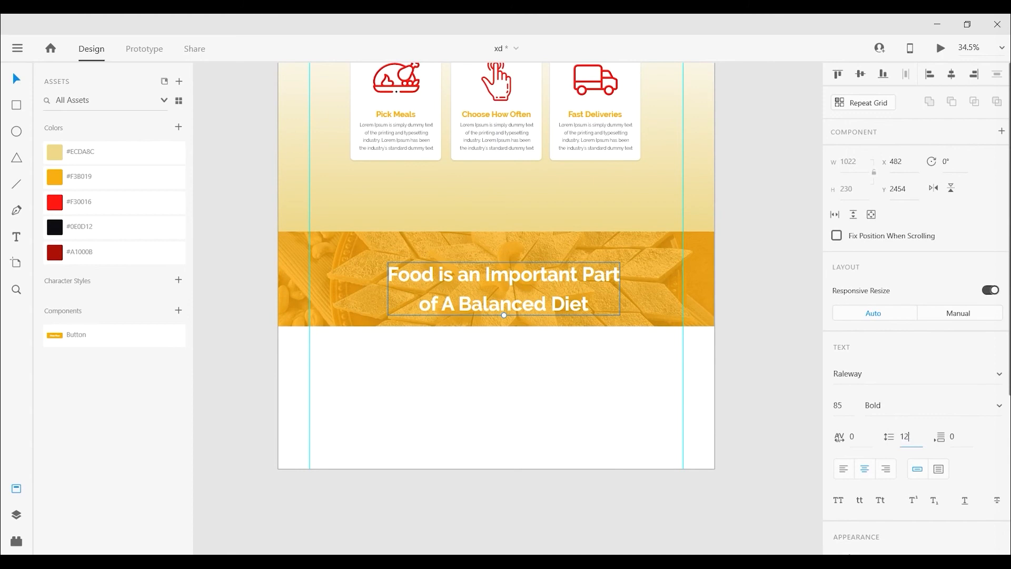
- Reduce the banner headline's line spacing to 120 and move the headline slightly up within the band
text(120)
key(Return)
drag(516, 276, 516, 268)
click(546, 371)
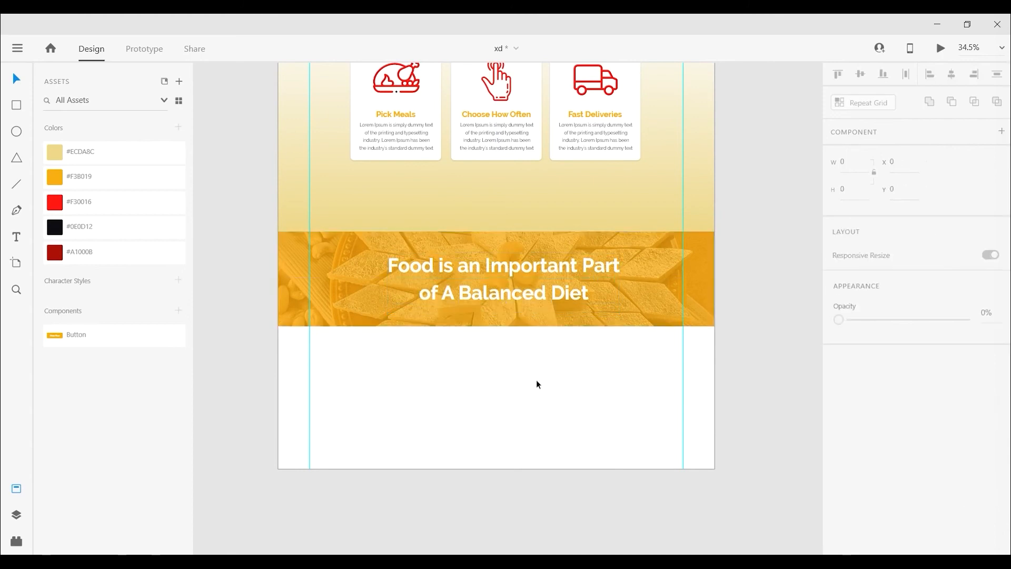
- Place an instance of the Button component centrally below the three "How It Works" cards
scroll(545, 372, down, 5)
drag(600, 404, 591, 403)
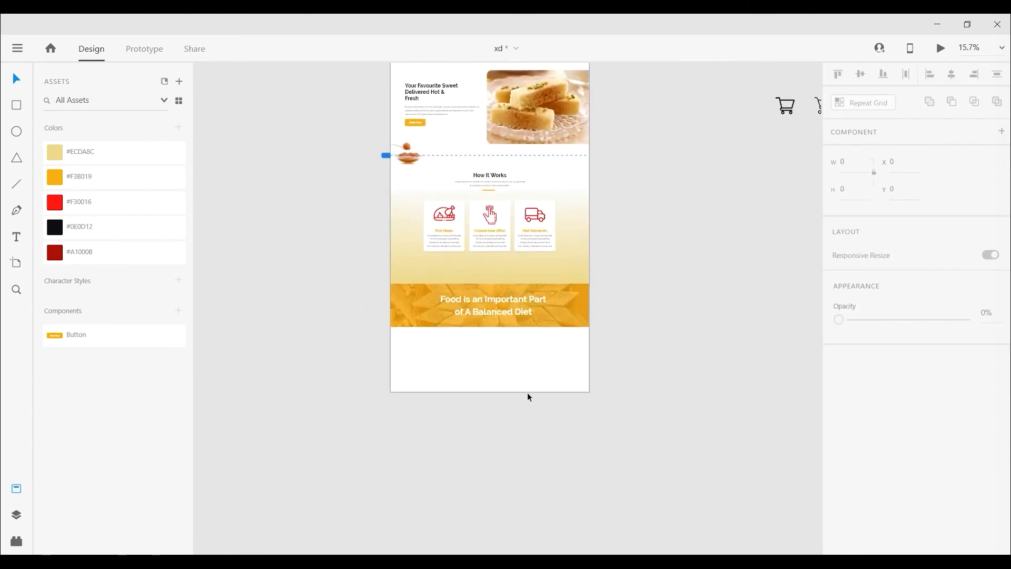
scroll(478, 277, up, 3)
drag(86, 335, 594, 295)
click(273, 256)
scroll(534, 208, up, 3)
mouse_move(531, 333)
mouse_down()
mouse_move(544, 316)
mouse_move(530, 316)
mouse_up()
click(611, 324)
drag(610, 323, 623, 374)
click(559, 363)
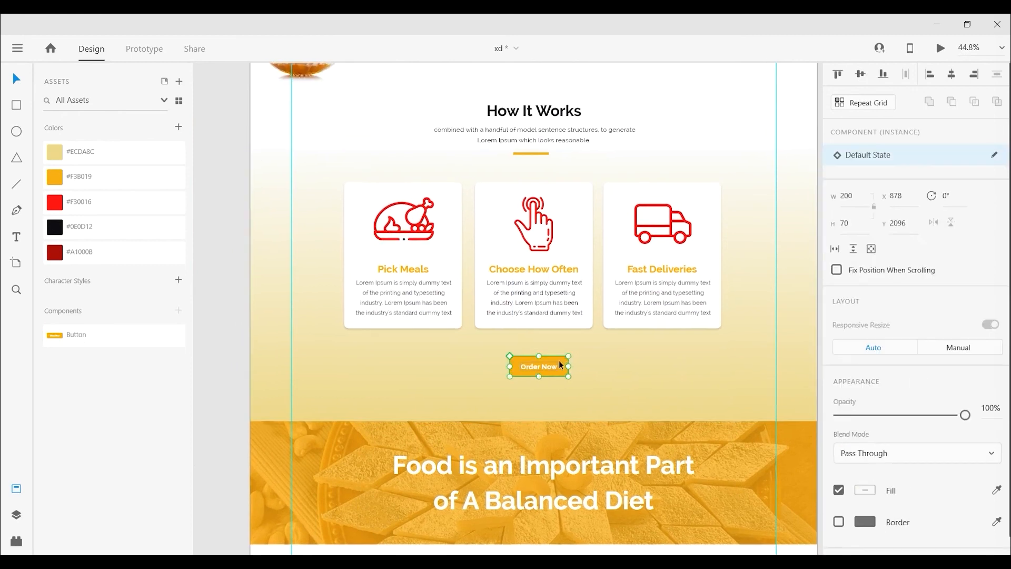
- Ungroup the new button instance and recolour its background with the red asset colour #F30016
right_click(559, 364)
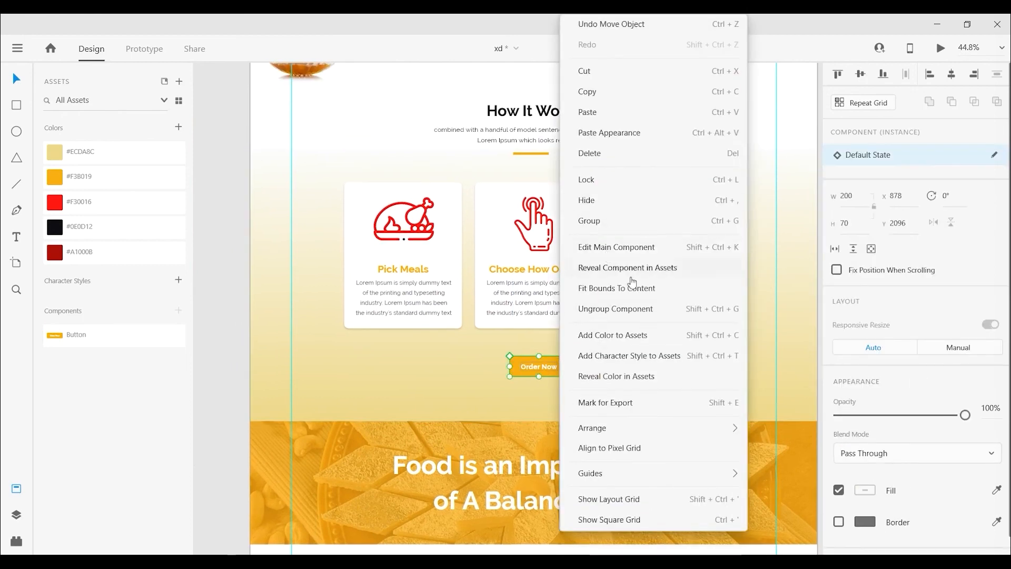
click(615, 311)
click(605, 368)
click(563, 359)
click(144, 208)
click(643, 368)
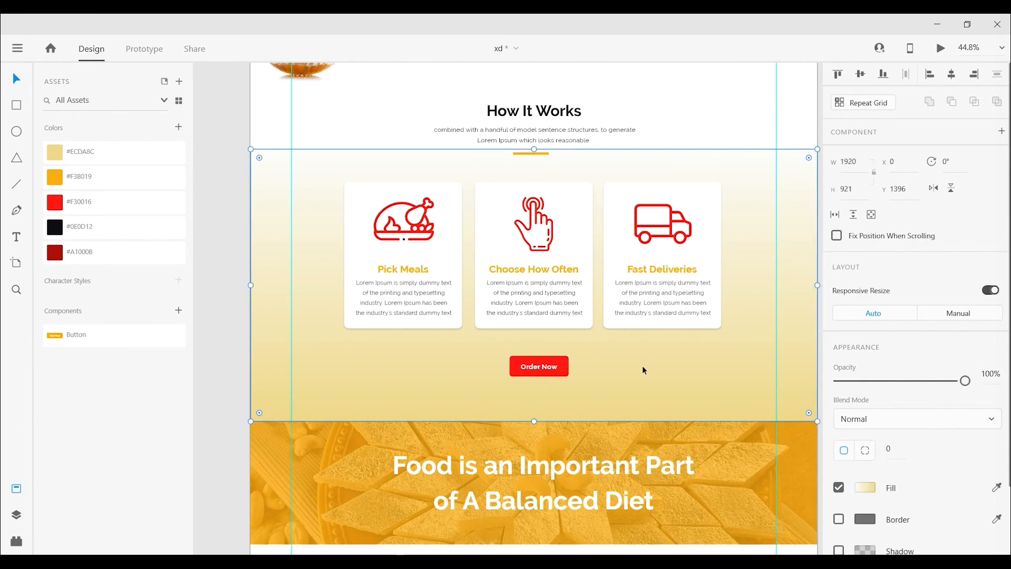
- Widen the red button and change its label to "Load More"
click(547, 370)
drag(569, 366, 584, 365)
scroll(548, 394, up, 4)
double_click(542, 346)
text(Load More)
key(Escape)
- Move the red button and its "Load More" label together so they sit centred below the cards
shift+click(578, 339)
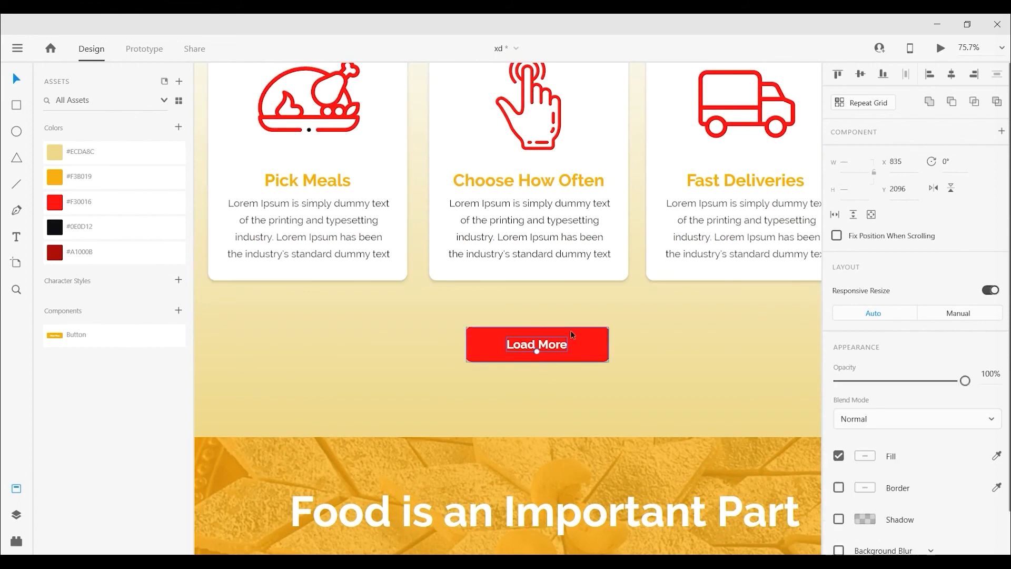
drag(587, 333, 573, 336)
scroll(574, 336, down, 5)
drag(632, 363, 568, 312)
scroll(587, 354, down, 2)
click(738, 368)
drag(686, 455, 707, 447)
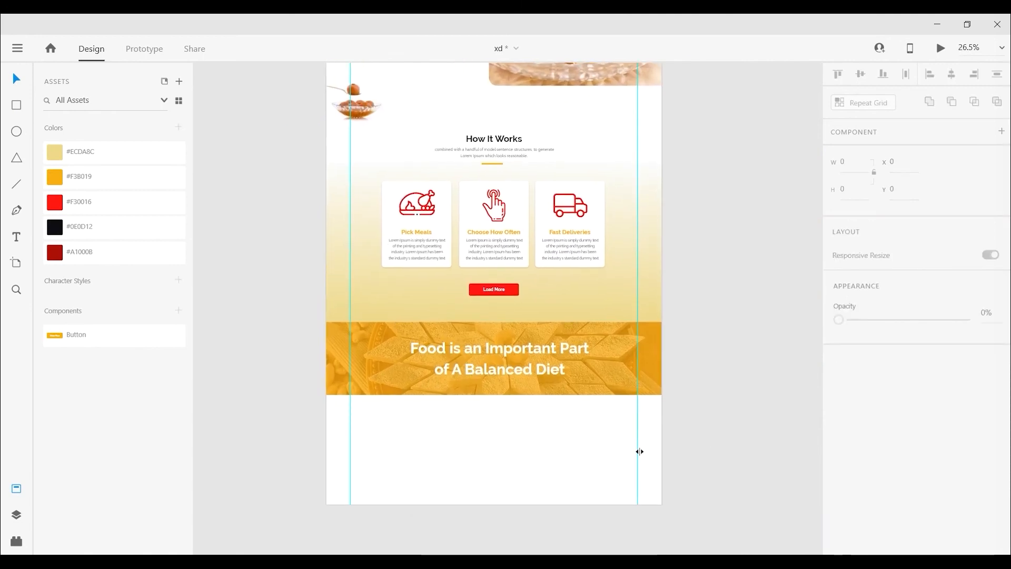
- Set the banner headline's line spacing to 110 and reposition the headline slightly down in the orange band
scroll(498, 412, up, 2)
click(523, 358)
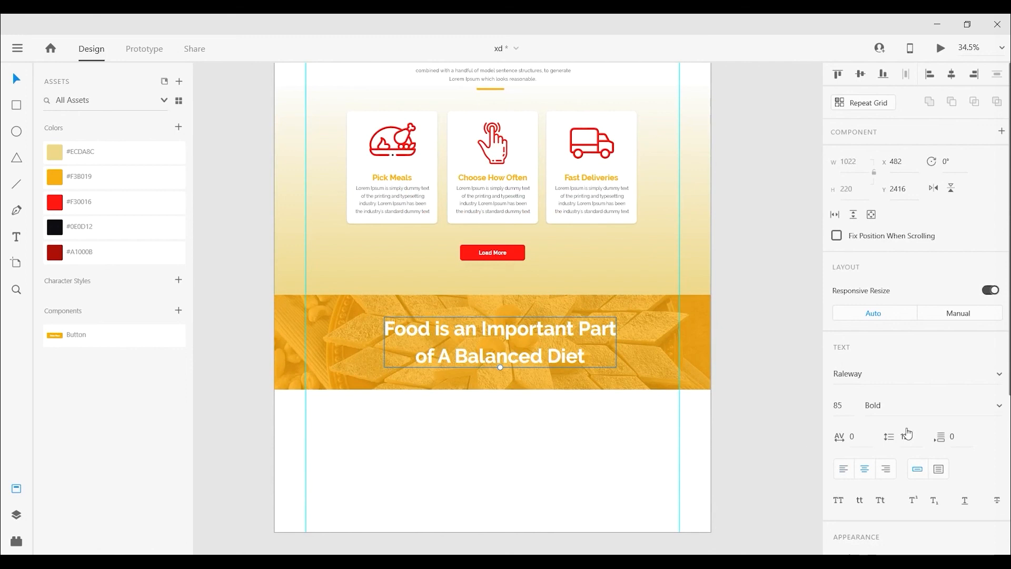
text(110)
key(Return)
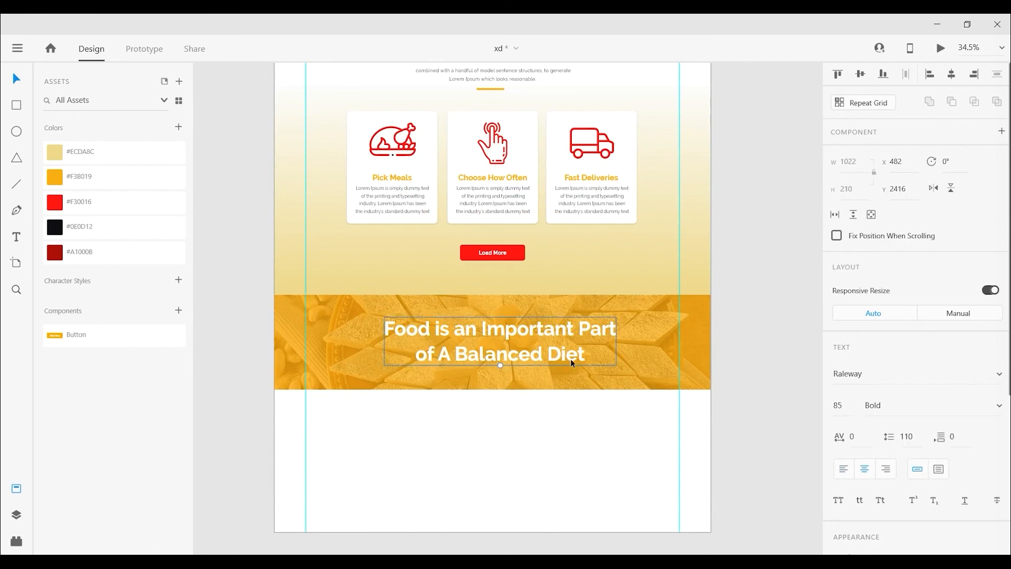
scroll(610, 399, down, 3)
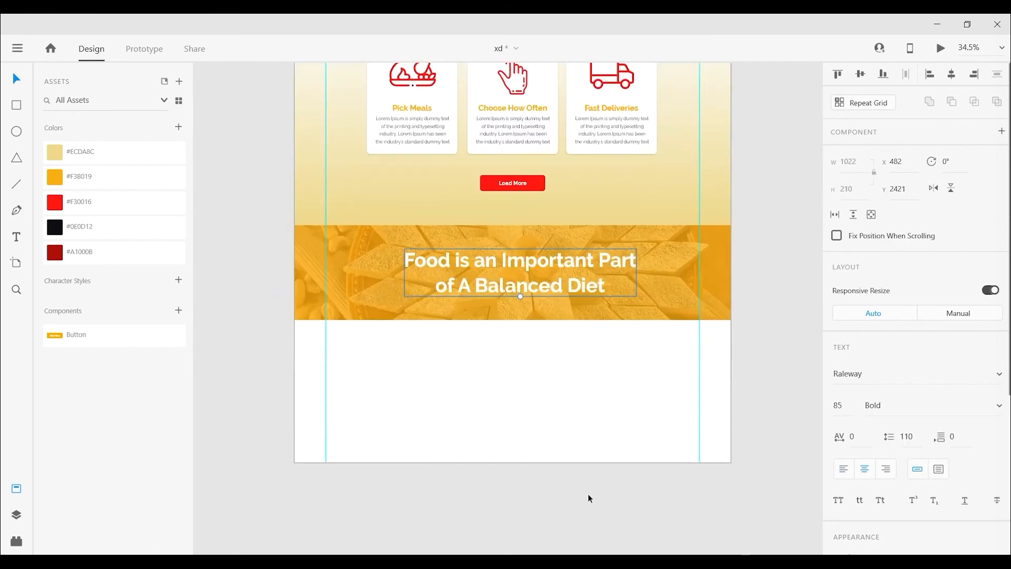
scroll(582, 416, down, 3)
- Extend the artboard to a height of about 4307 and place a copy of the "How It Works" heading group below the orange banner
click(601, 428)
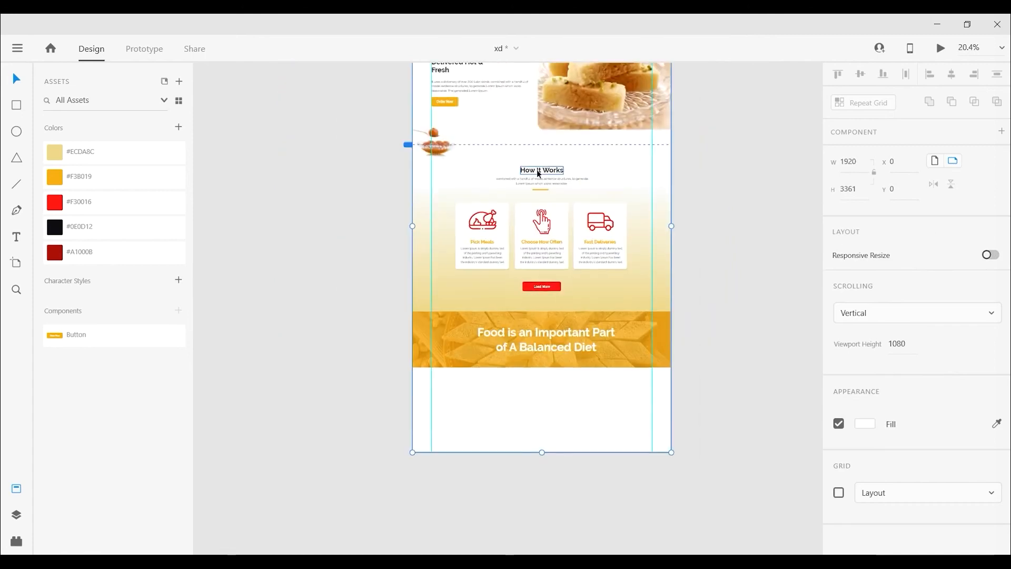
click(571, 192)
double_click(571, 193)
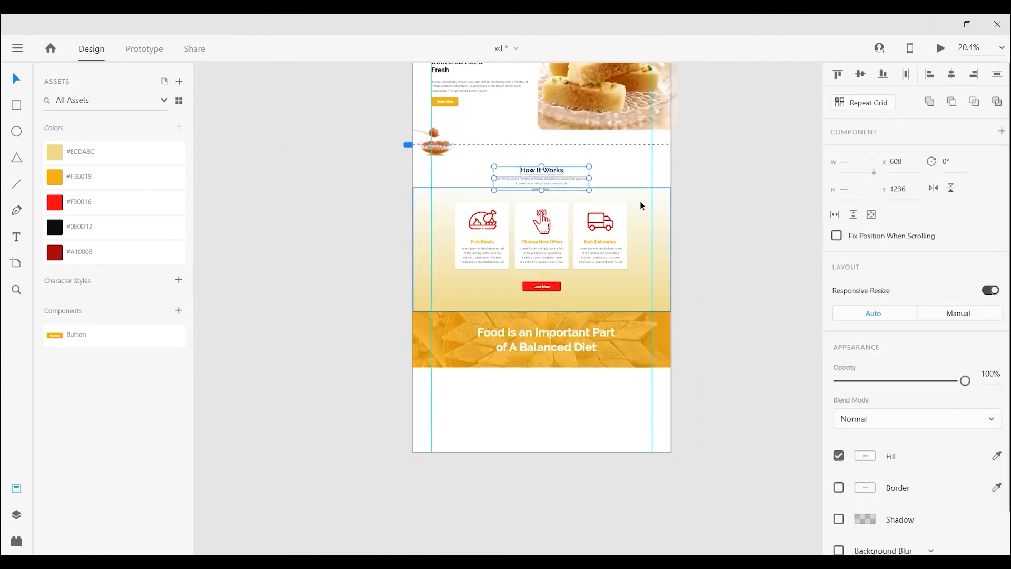
drag(561, 169, 532, 548)
scroll(728, 397, down, 2)
click(526, 397)
click(745, 353)
scroll(532, 412, up, 5)
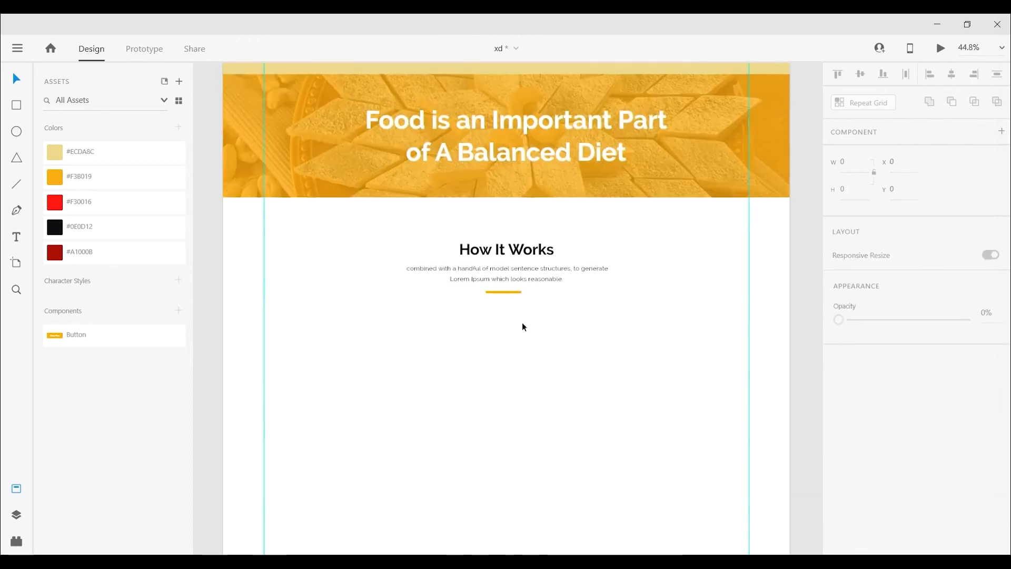
- Change the copied heading's text to "What They Are Saying"
click(519, 235)
double_click(519, 235)
double_click(519, 235)
text(Whart)
key(BackSpace)
key(BackSpace)
text(t They Are Saying)
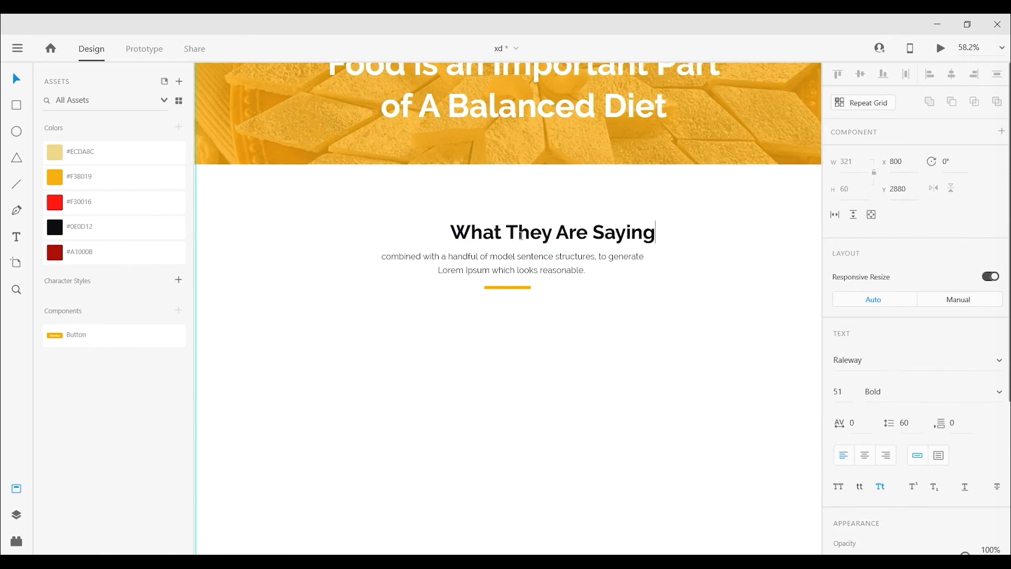
key(Escape)
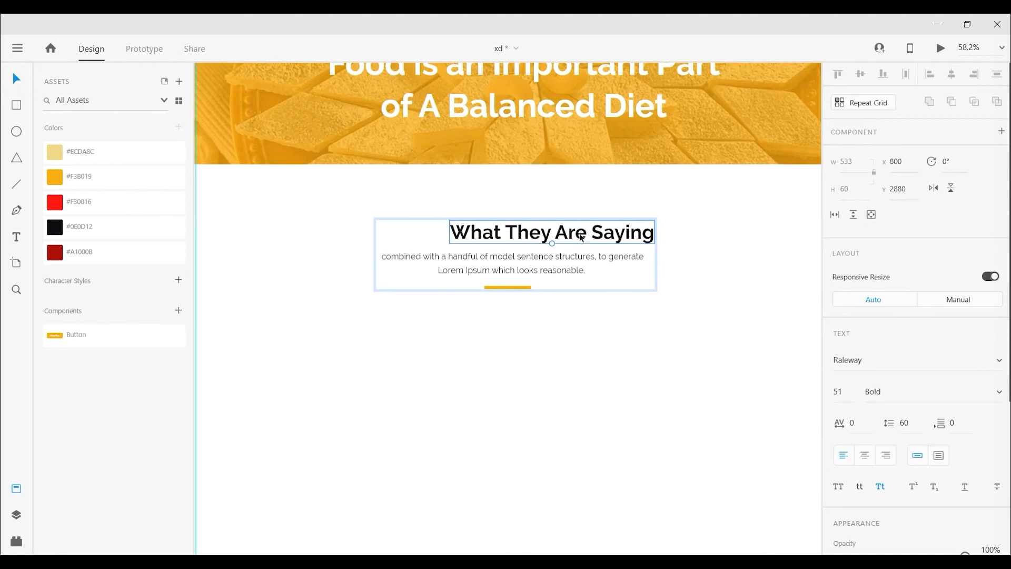
- Centre the "What They Are Saying" heading above its description text
drag(552, 237, 531, 235)
click(552, 318)
double_click(528, 234)
click(559, 395)
- Draw a rectangle about 751 by 295 below the "What They Are Saying" heading group and extend its height downwards
scroll(559, 395, down, 3)
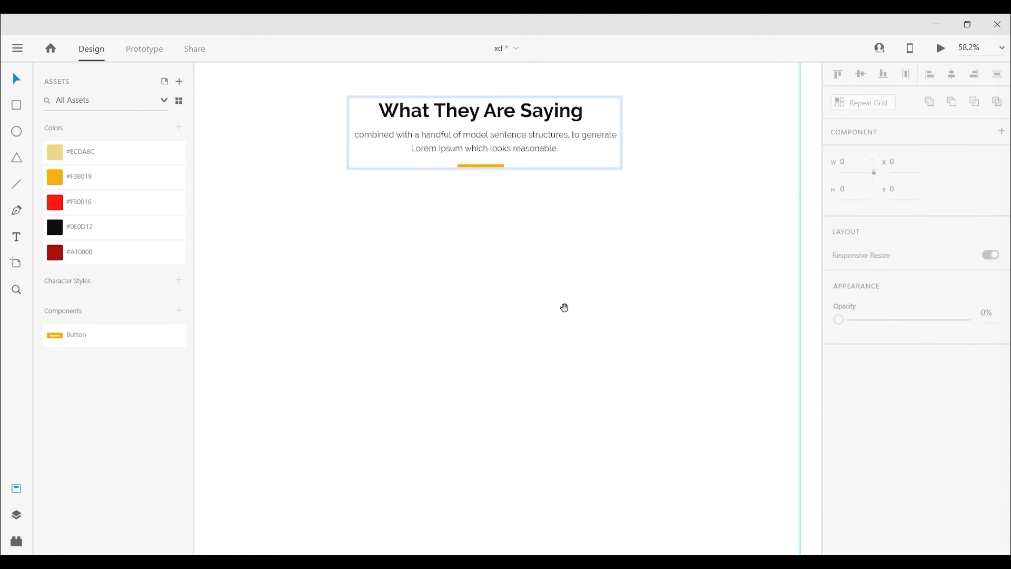
click(17, 79)
mouse_move(329, 207)
mouse_down()
mouse_move(616, 338)
mouse_move(618, 320)
mouse_up()
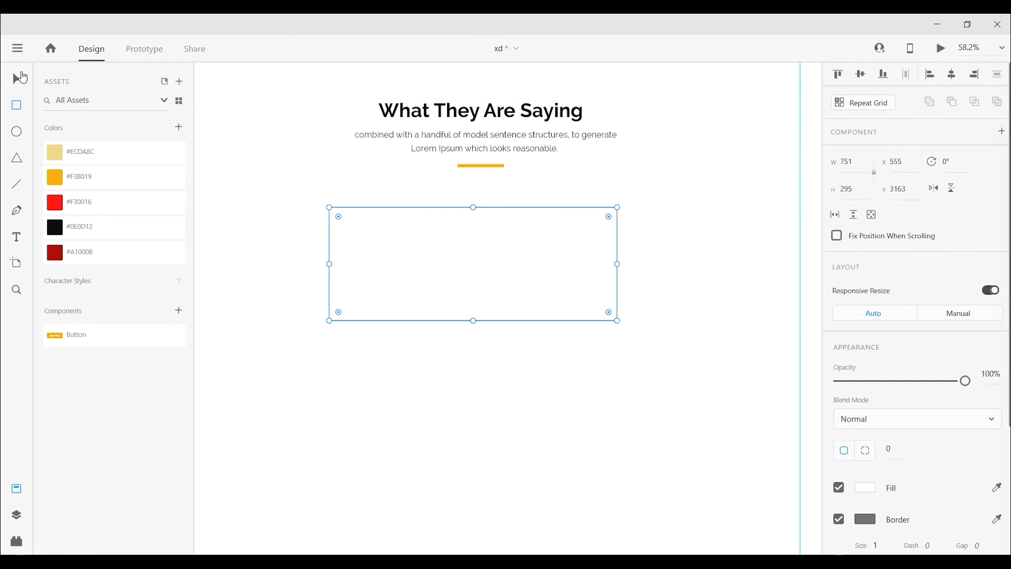
scroll(472, 385, up, 1)
drag(491, 294, 490, 298)
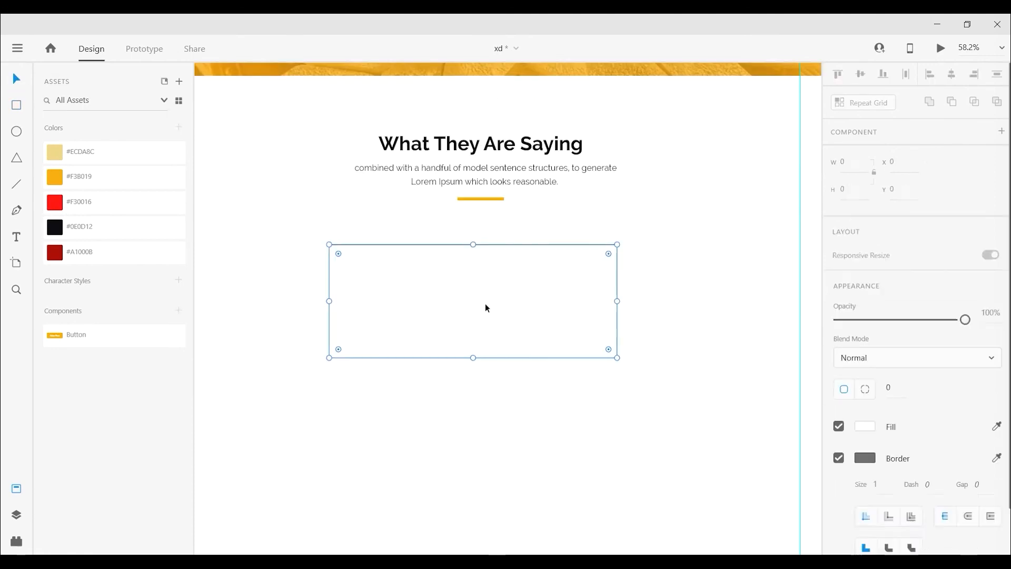
drag(473, 358, 473, 385)
click(473, 419)
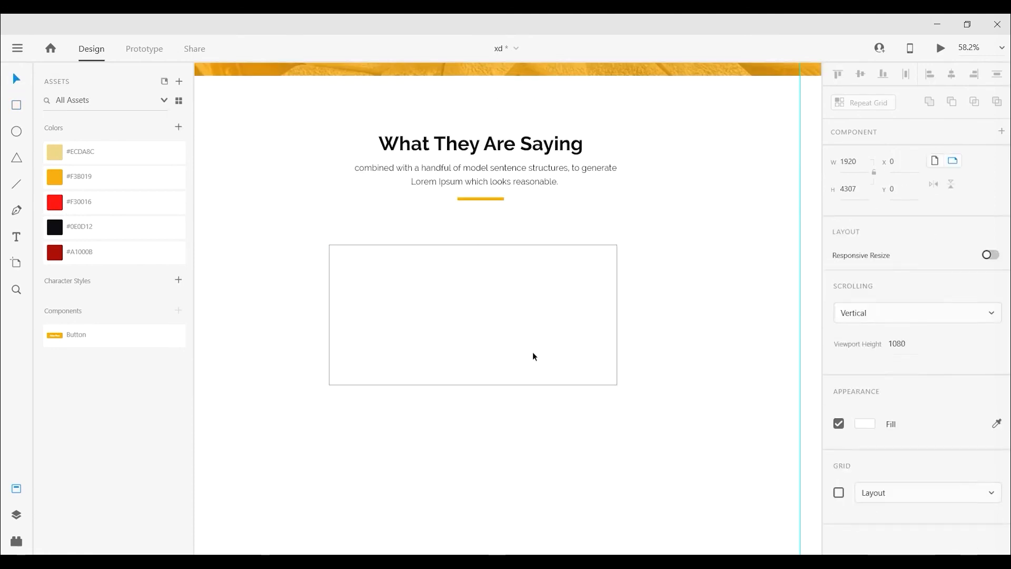
- Draw a circle about 140 by 140 in the upper part of the rectangle and centre it horizontally in the rectangle
click(532, 354)
click(18, 132)
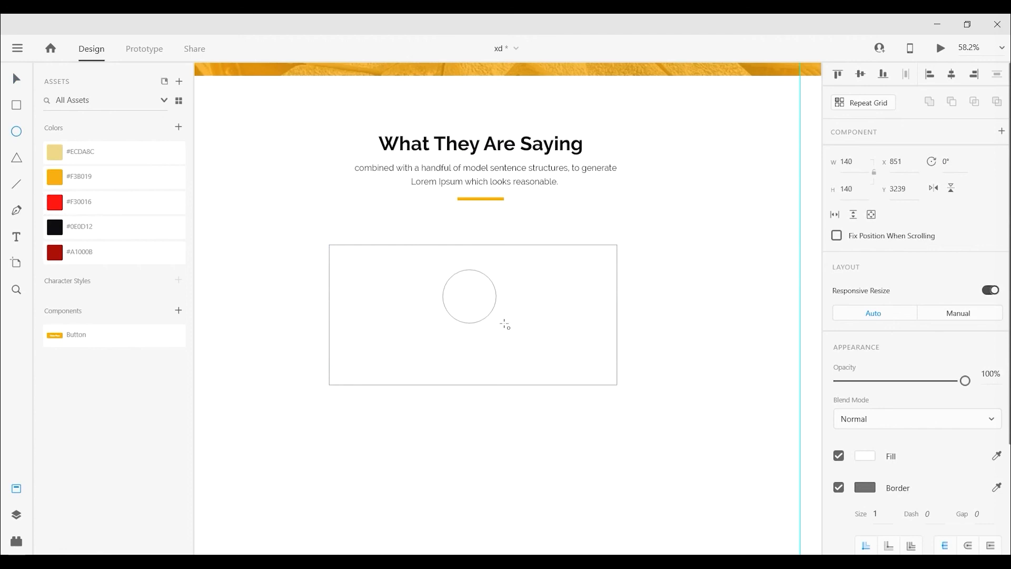
click(17, 78)
mouse_move(470, 296)
mouse_down()
mouse_move(481, 278)
mouse_move(481, 287)
mouse_up()
shift+click(541, 293)
click(949, 77)
drag(536, 305, 547, 304)
click(715, 313)
drag(717, 368, 695, 357)
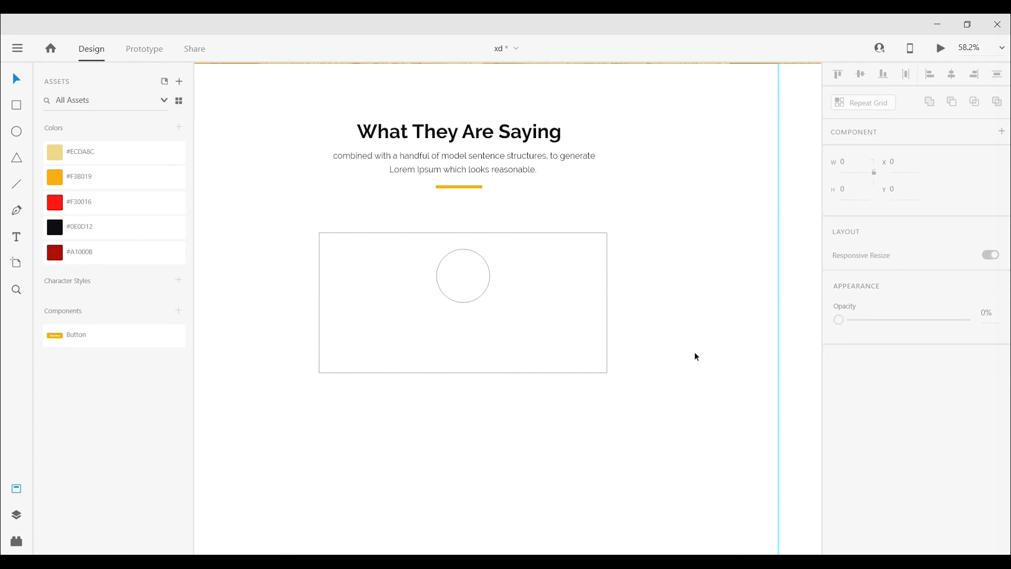
- Move the rectangle and circle together slightly up towards the heading
click(460, 285)
shift+click(559, 315)
mouse_move(559, 315)
mouse_down()
mouse_move(544, 309)
mouse_move(560, 309)
mouse_up()
click(672, 353)
drag(625, 427, 628, 427)
- Align the circle, the rectangle and the heading group on a common horizontal centre
click(458, 279)
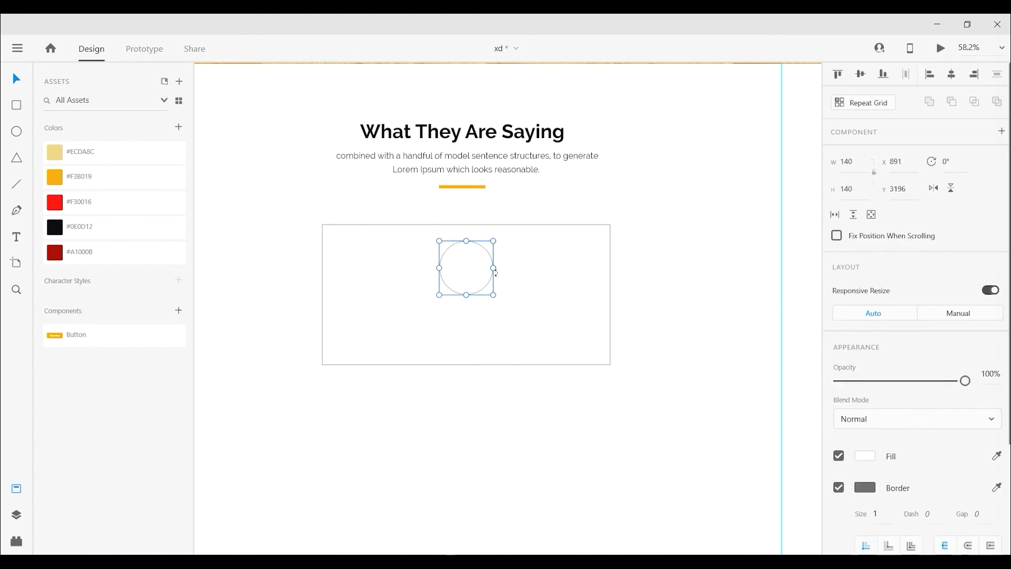
shift+click(480, 223)
shift+click(450, 188)
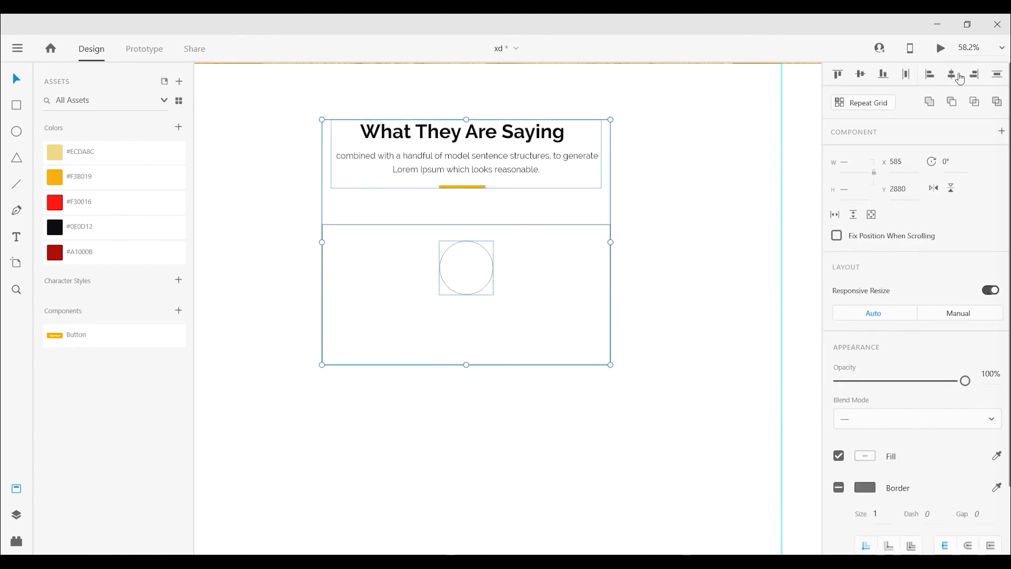
scroll(492, 240, down, 2)
click(621, 345)
drag(620, 345, 633, 347)
- Resize the circle to a diameter of 150 and centre it horizontally in the rectangle
click(501, 263)
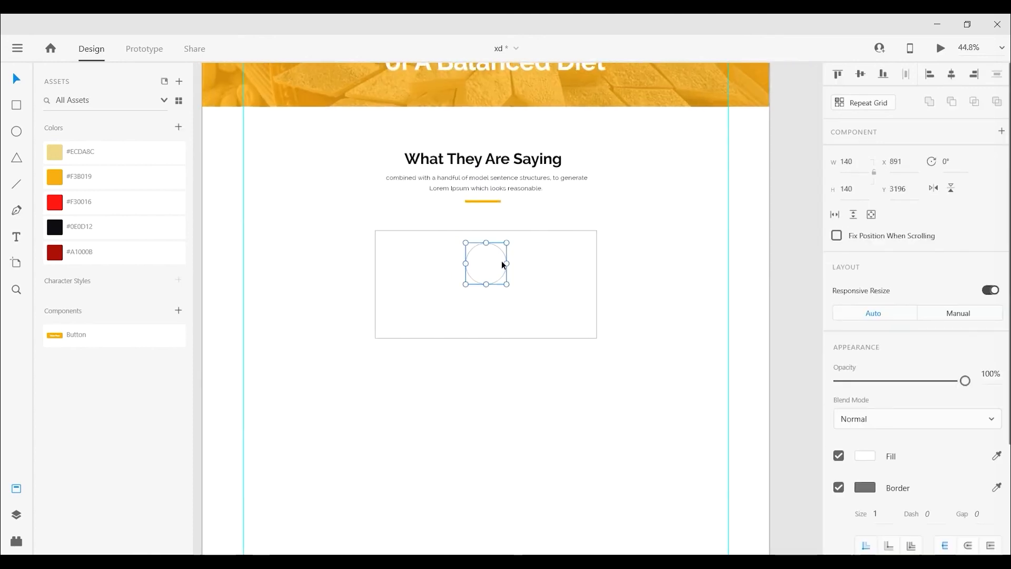
drag(506, 243, 515, 237)
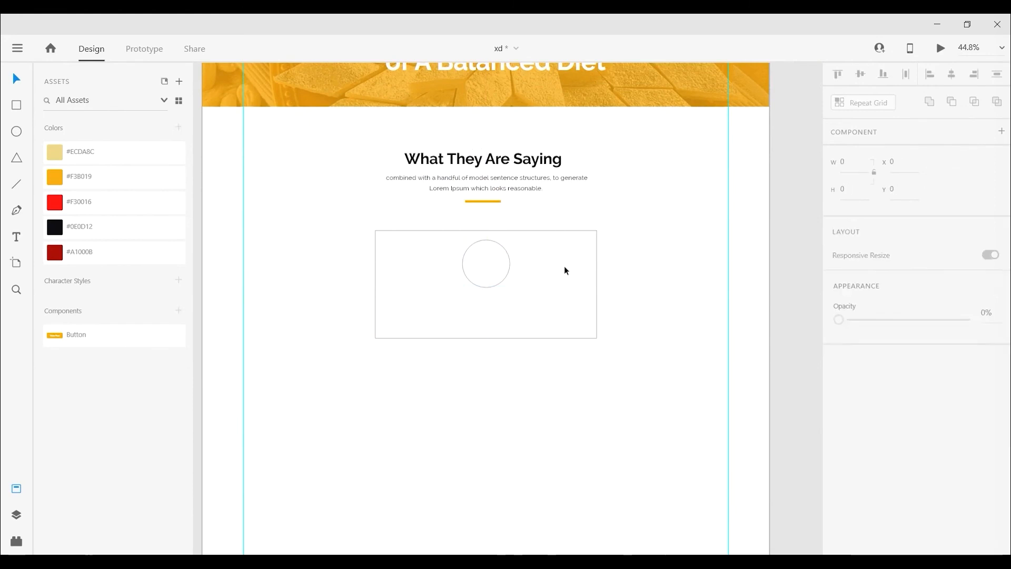
scroll(501, 264, up, 2)
click(502, 266)
text(15)
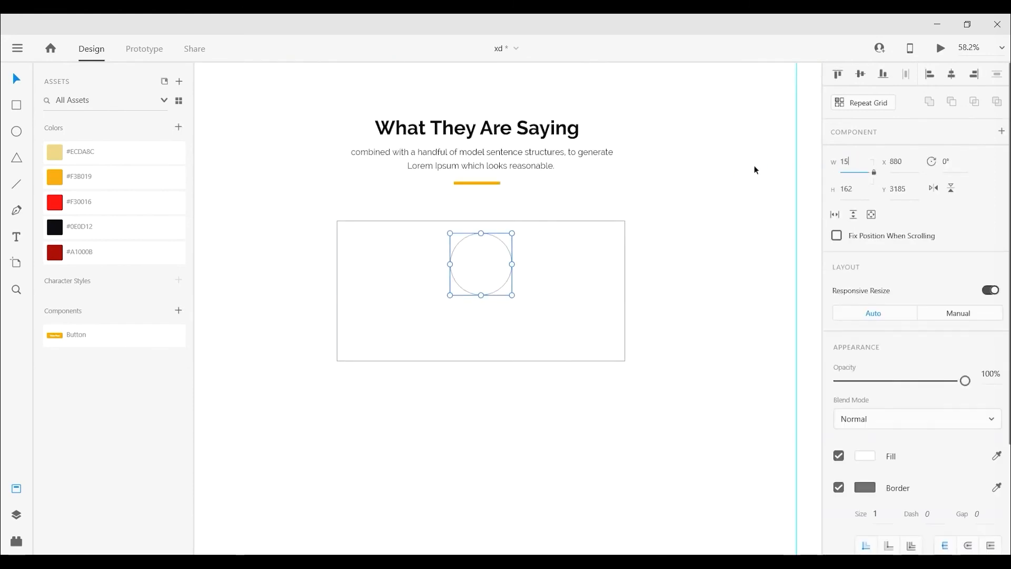
text(0)
key(Return)
shift+click(584, 287)
click(699, 290)
- Round the corners of the testimonial rectangle
scroll(674, 381, down, 1)
click(406, 301)
drag(345, 220, 349, 221)
click(330, 359)
drag(330, 359, 305, 352)
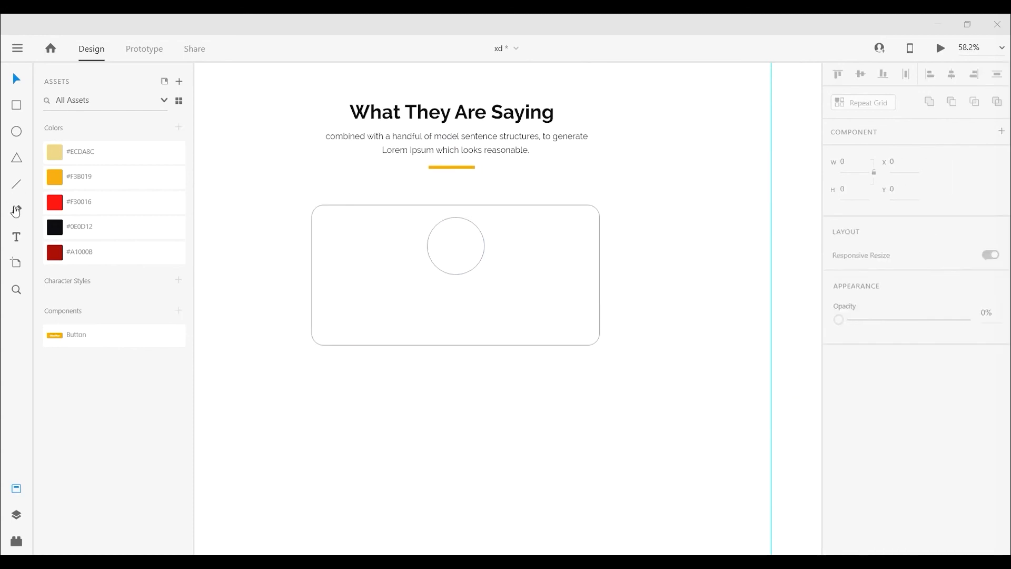
- Add a text box about 636 by 106 below the circle with the placeholder "Lorem Ipsum is simply dummy text…" at font size 22
drag(341, 293, 583, 337)
text(Lorem Ipsum is simply dummy text of the printing and typesetting industry. Lorem Ipsum has been the industry's standard dummy text)
key(ctrl+a)
click(842, 405)
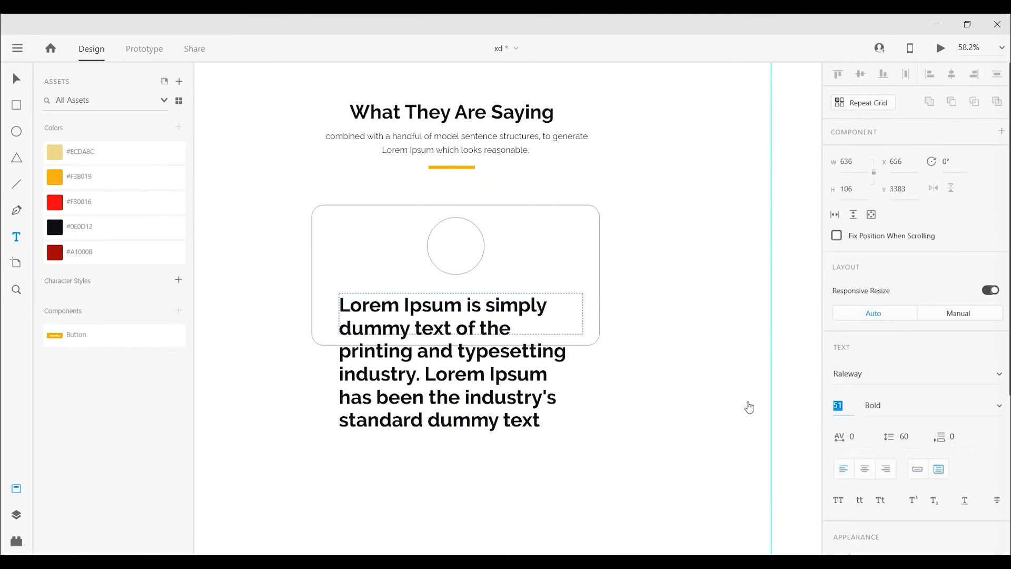
key(Return)
click(847, 405)
text(22)
key(Return)
click(17, 80)
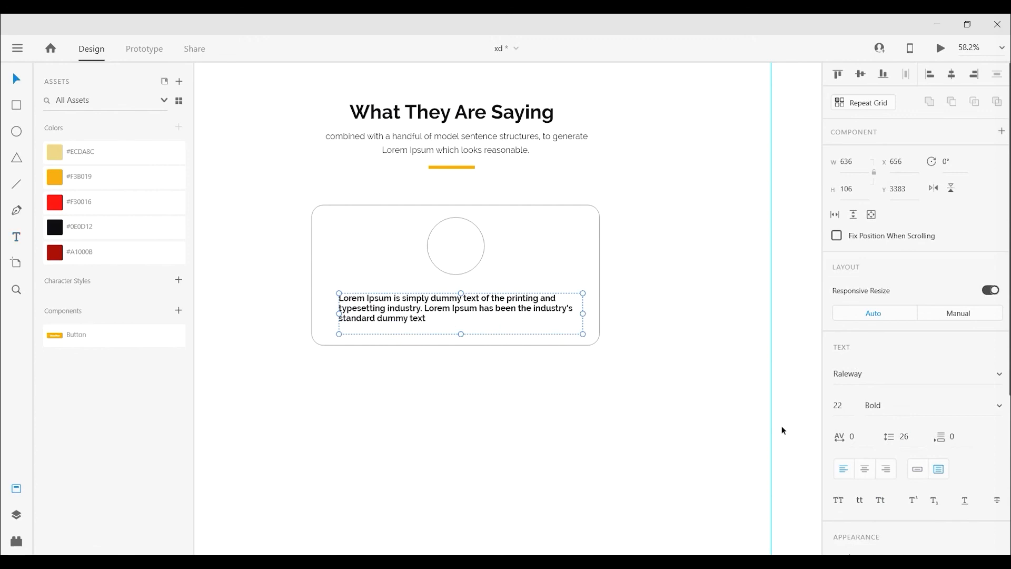
- Set the line spacing of the testimonial placeholder text to 34
click(895, 438)
text(32)
key(Return)
click(912, 441)
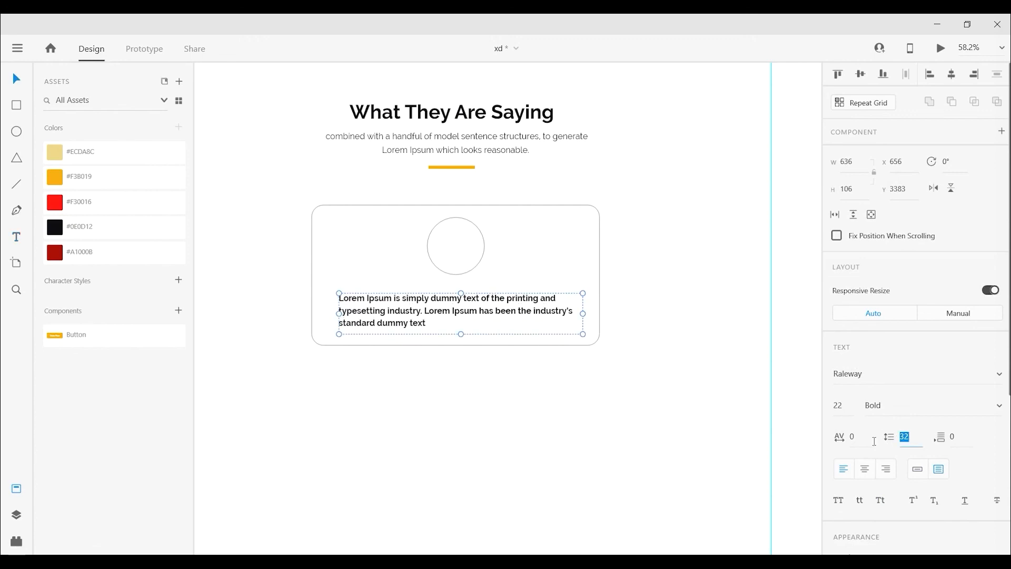
text(34)
key(Return)
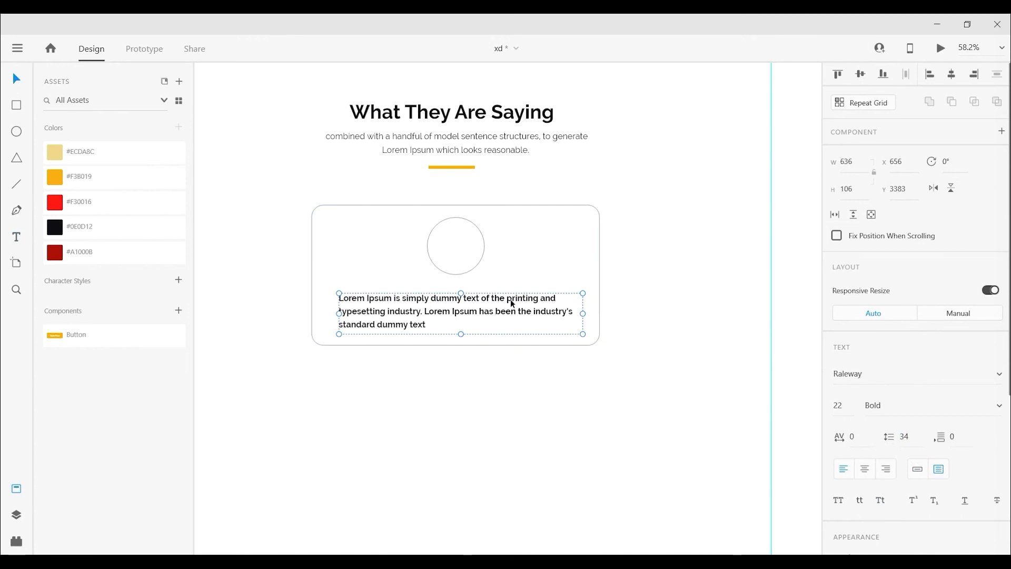
- Centre-align the testimonial placeholder text and set its font weight to Regular
click(865, 468)
click(990, 413)
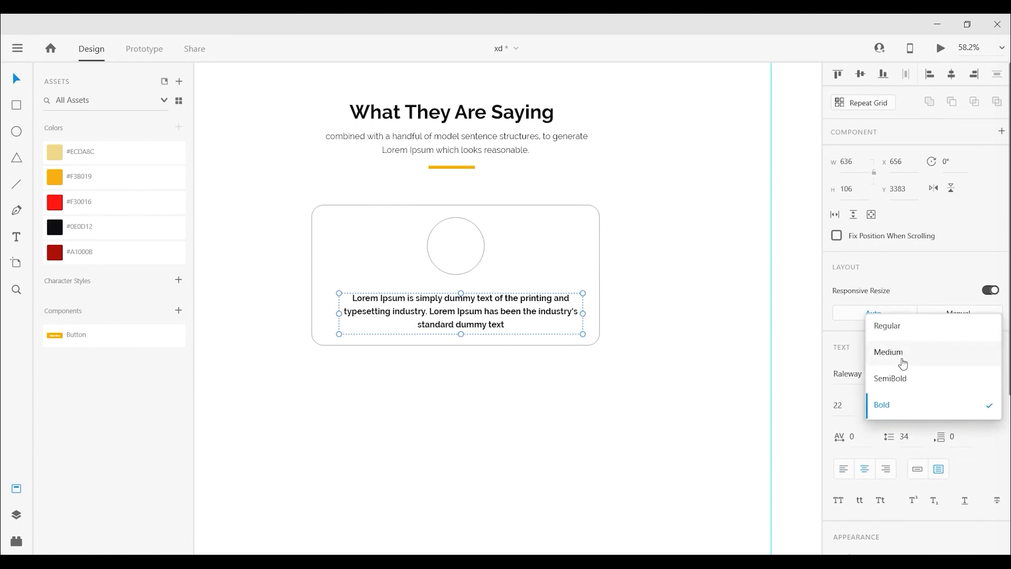
click(905, 329)
click(641, 354)
- Fill the circle in the testimonial card with a portrait photo from Unsplash.com using the UI Faces plugin
click(457, 263)
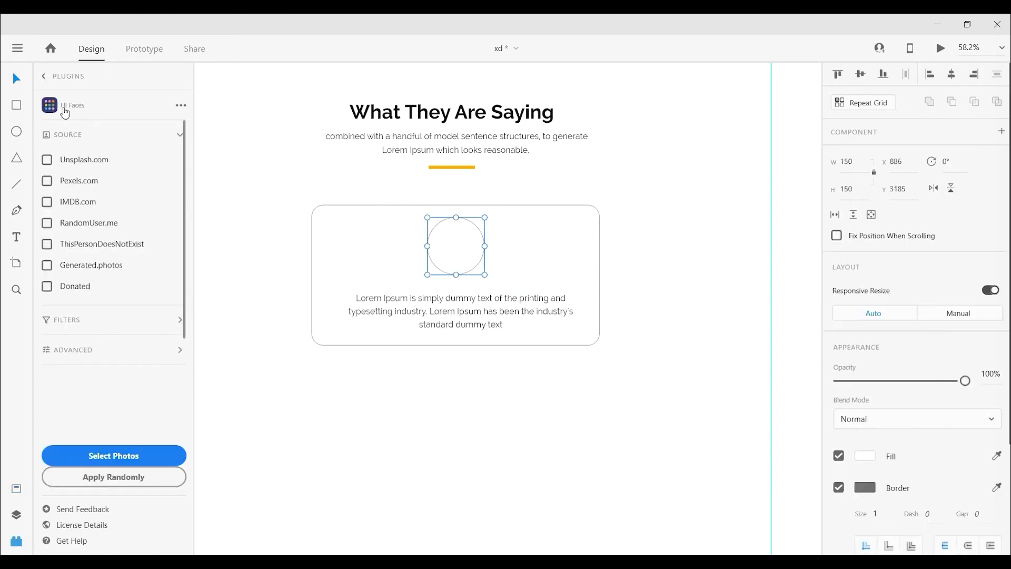
click(80, 162)
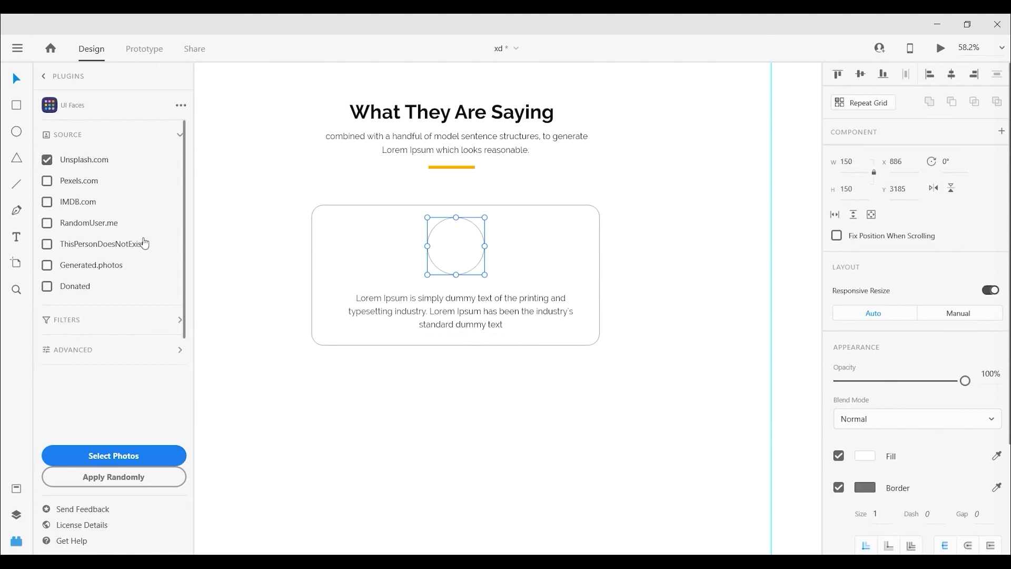
click(99, 457)
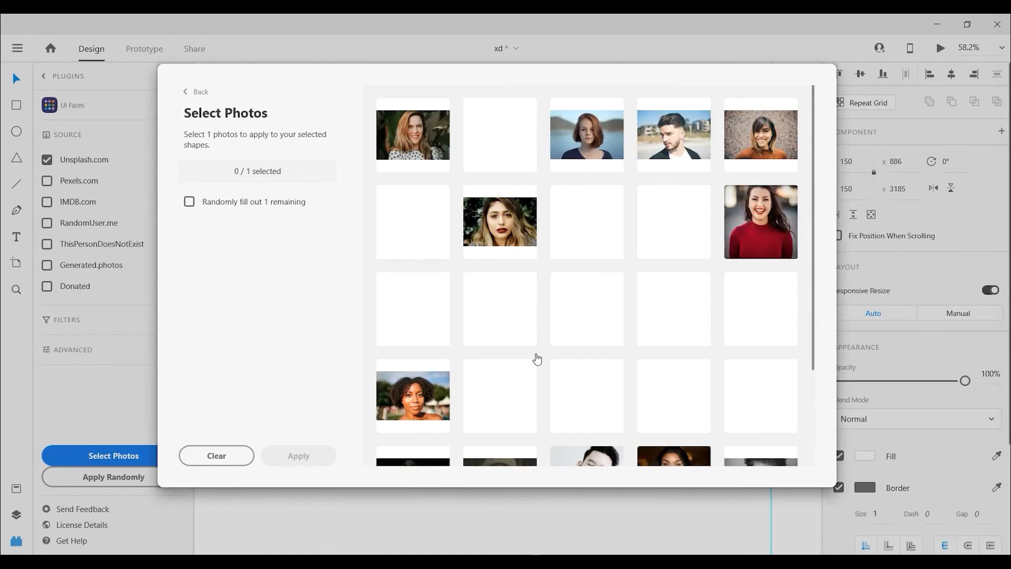
click(499, 222)
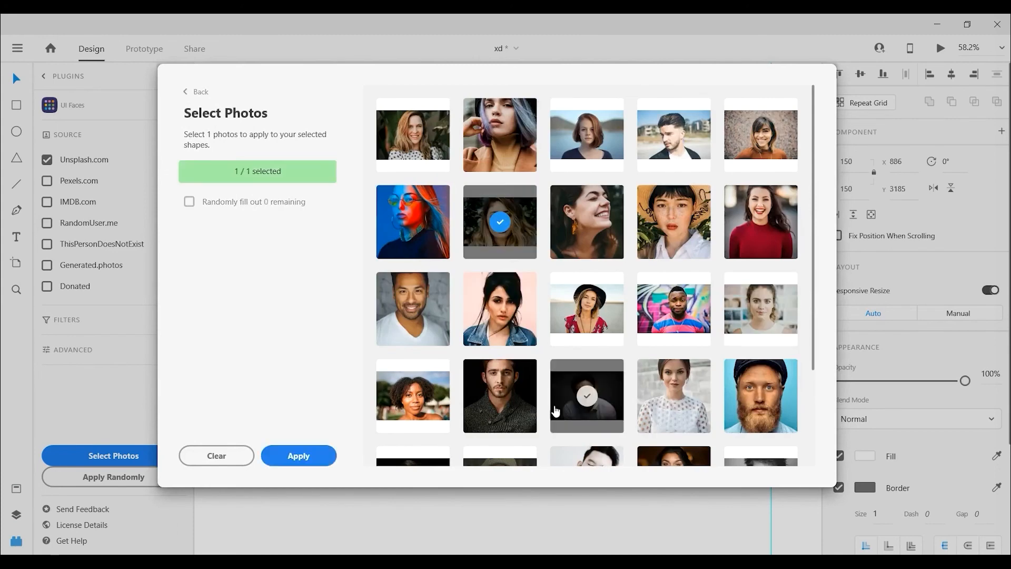
click(296, 454)
click(593, 410)
drag(593, 411, 603, 418)
- Fill the rounded testimonial rectangle with the saved colour #ECDA8C
click(553, 287)
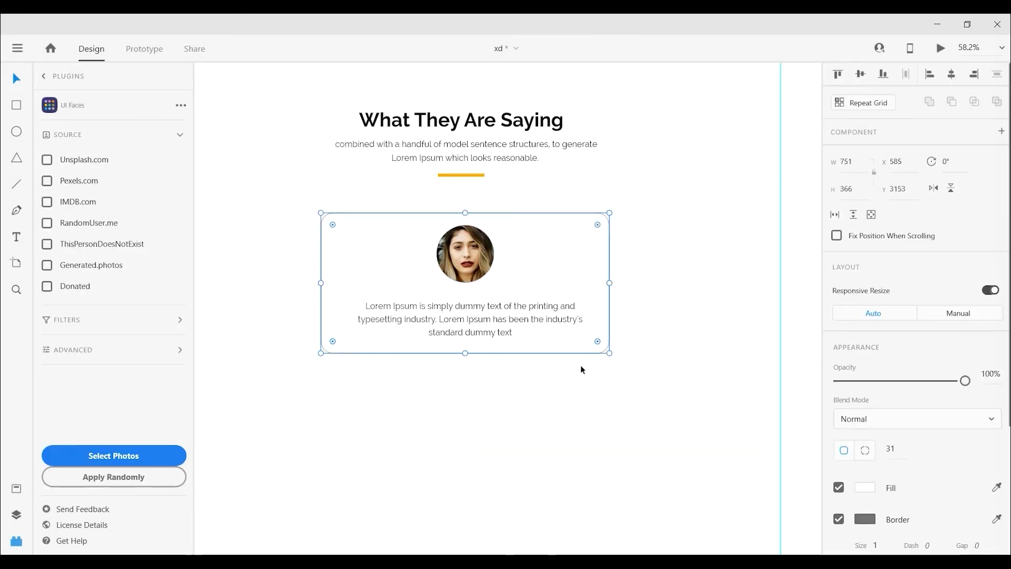
click(17, 489)
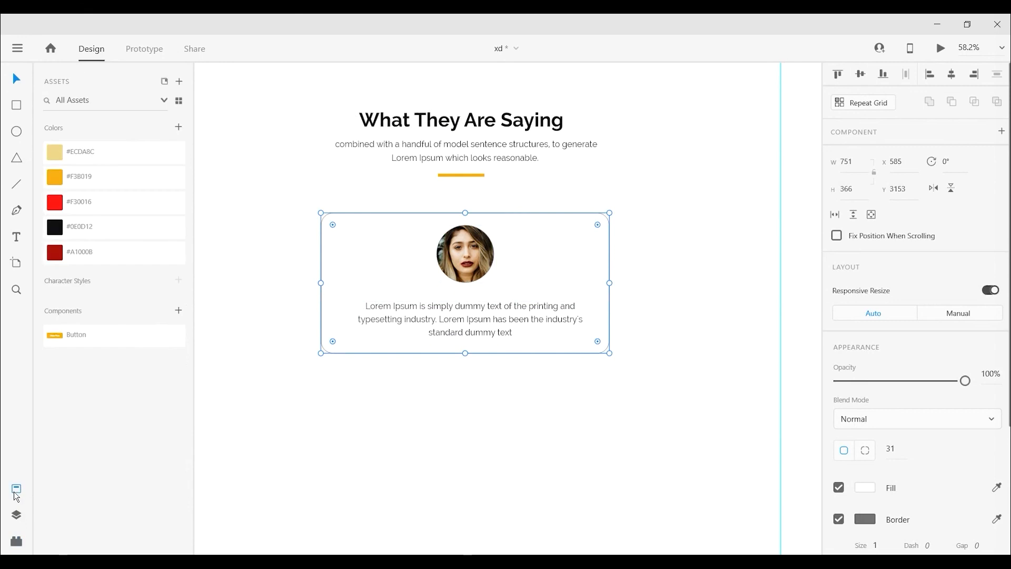
click(124, 152)
click(515, 452)
- Draw a 1920 by 1573 rectangle covering the whole testimonial section below the orange banner
scroll(644, 437, down, 2)
drag(644, 437, 634, 431)
click(584, 337)
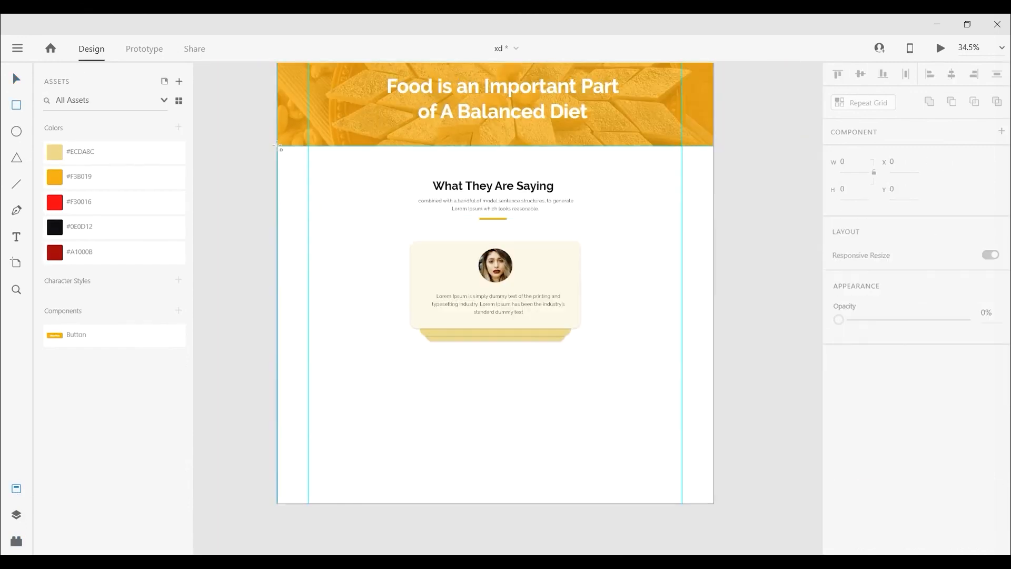
drag(278, 146, 714, 504)
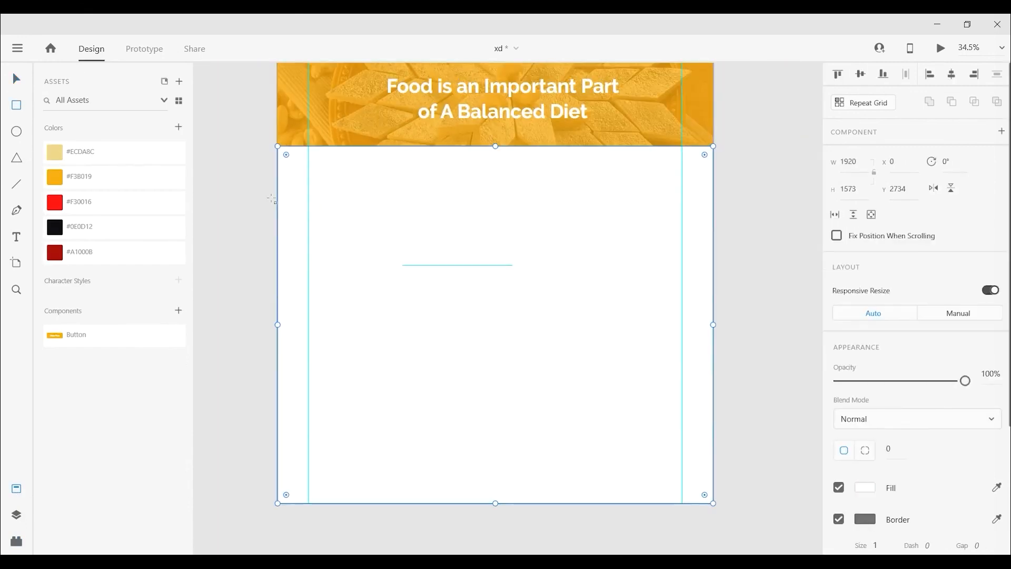
- Fill the large section rectangle with a pale cream colour and send it behind the testimonial content
scroll(898, 380, down, 3)
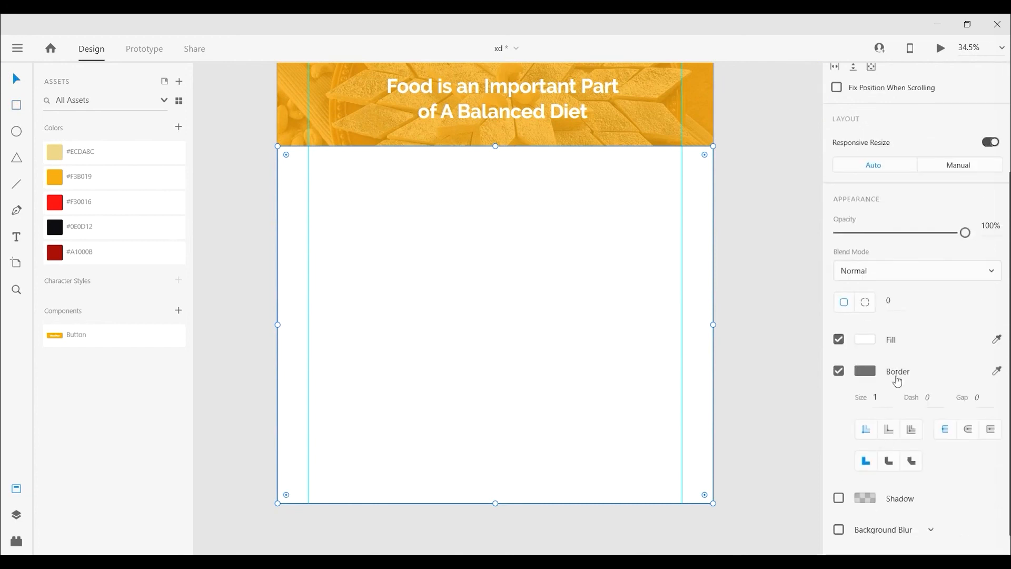
click(865, 340)
click(723, 429)
click(678, 261)
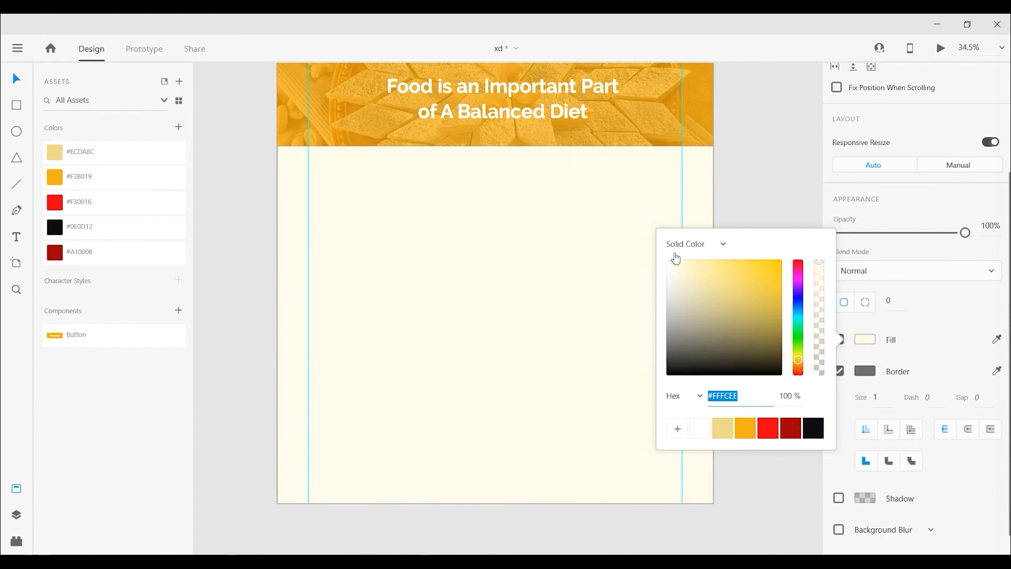
click(685, 337)
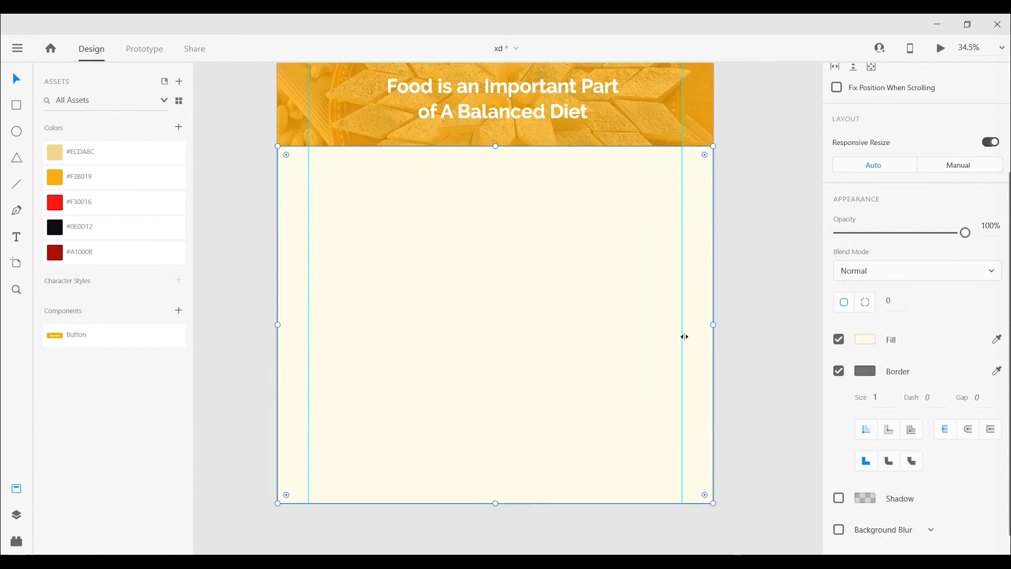
key(ctrl+shift+[)
click(761, 332)
- Fill all three stacked testimonial cards with white
click(540, 332)
shift+click(537, 339)
scroll(867, 453, down, 2)
click(864, 374)
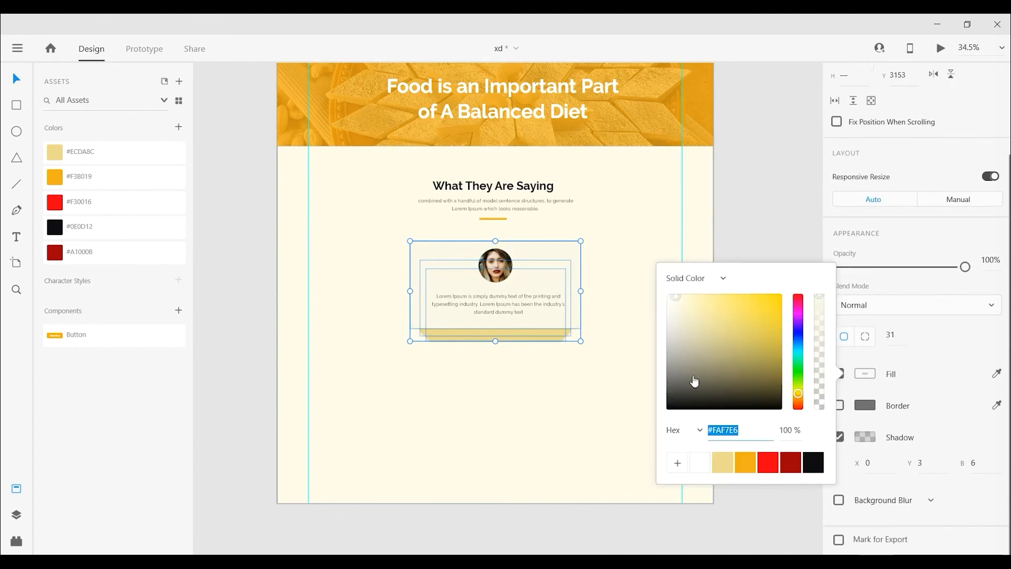
click(700, 462)
click(390, 352)
- Set the stacked cards' shadow to an offset of 5 and a blur of 15, and adjust the shadow colour's opacity
scroll(518, 327, up, 5)
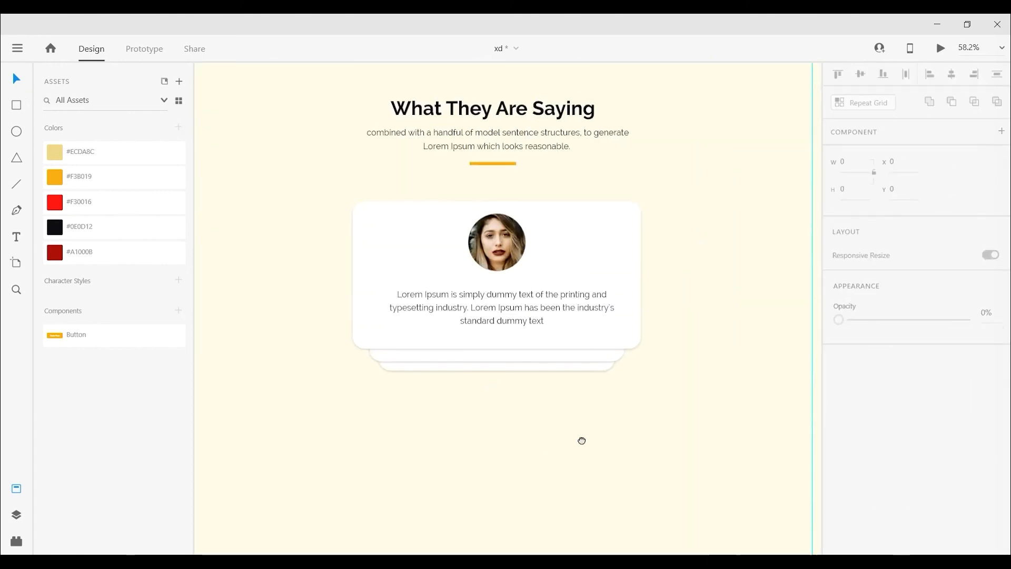
scroll(560, 417, up, 2)
click(628, 332)
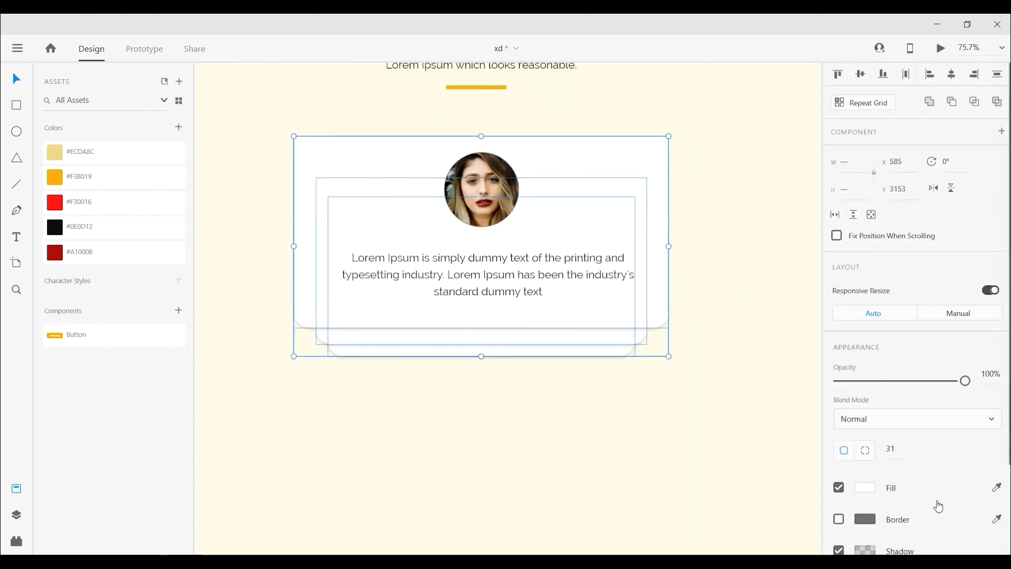
scroll(933, 459, down, 2)
text(5)
key(Tab)
text(15)
key(Return)
click(867, 438)
drag(820, 445, 820, 452)
click(580, 394)
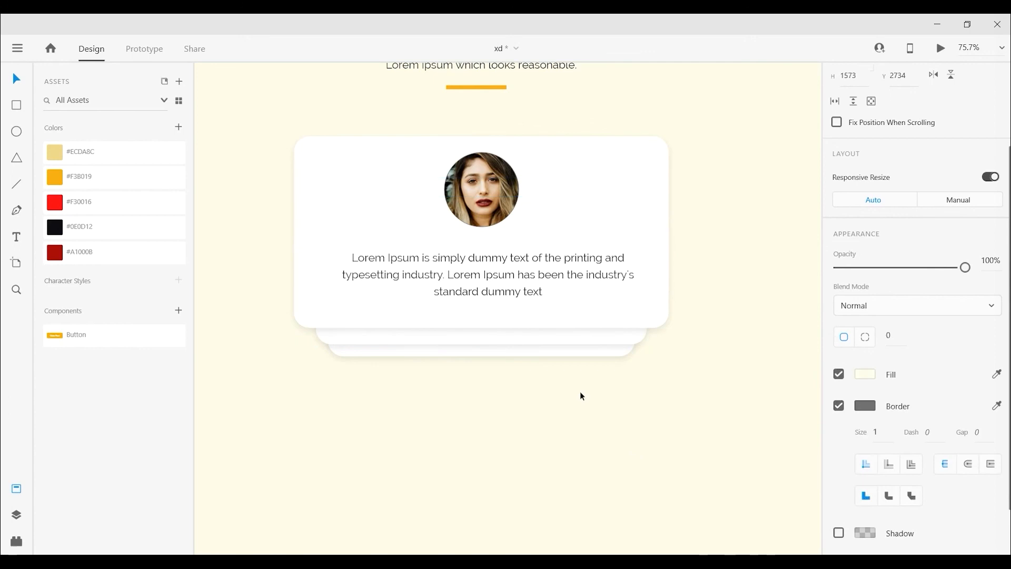
- Delete the rearmost card of the stack and extend the two remaining cards slightly downwards
click(592, 356)
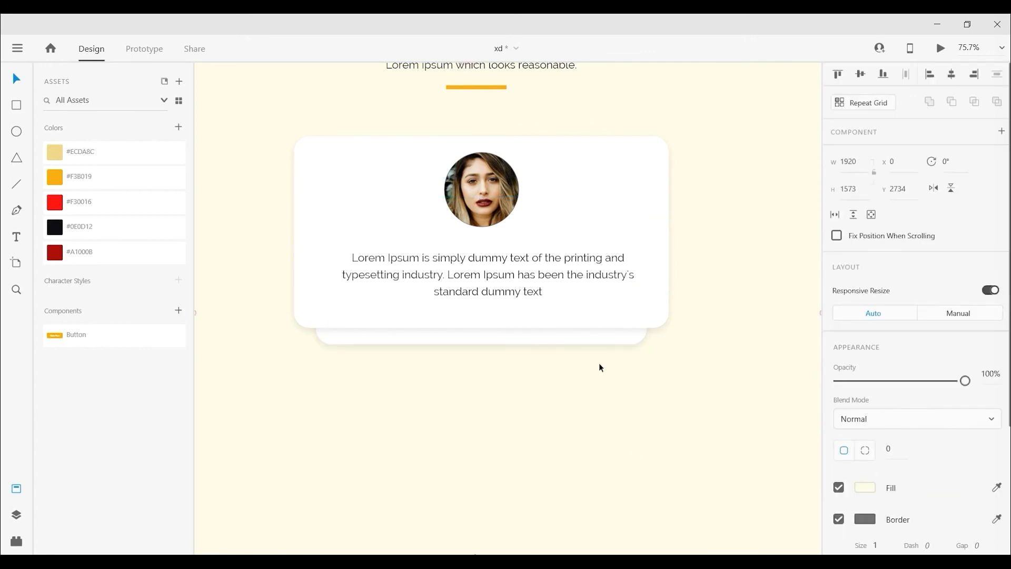
scroll(599, 362, down, 5)
scroll(591, 378, up, 3)
scroll(525, 343, up, 2)
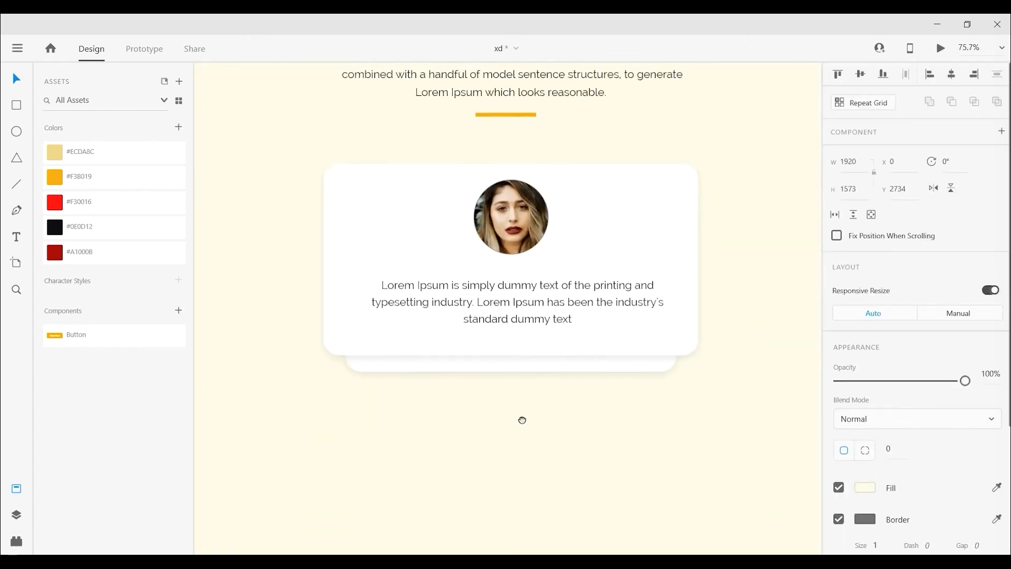
click(485, 365)
click(515, 384)
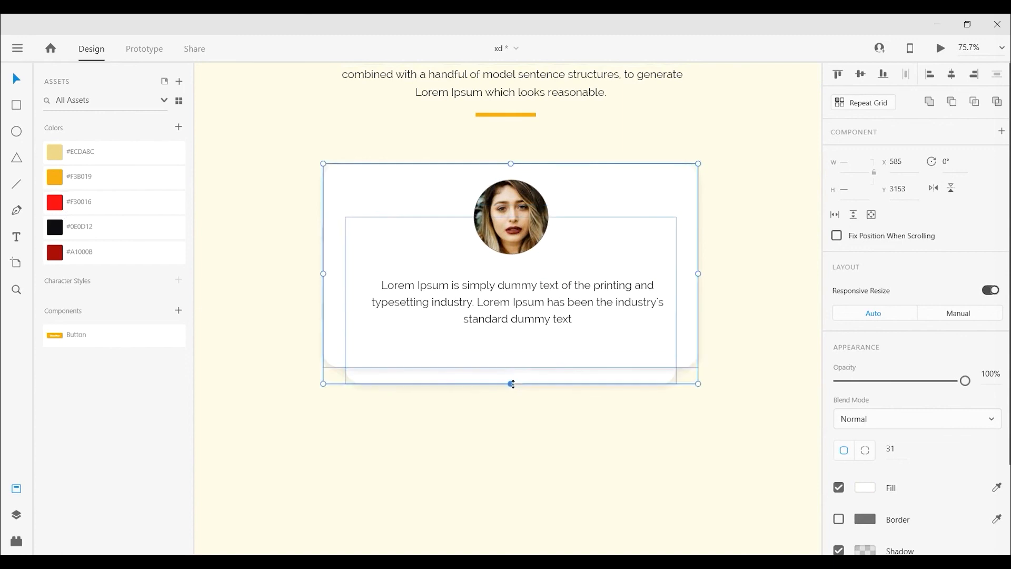
- Draw a polygon about 32 by 30 below the testimonial text and make it a five-pointed star with a 50% star ratio
scroll(383, 362, up, 2)
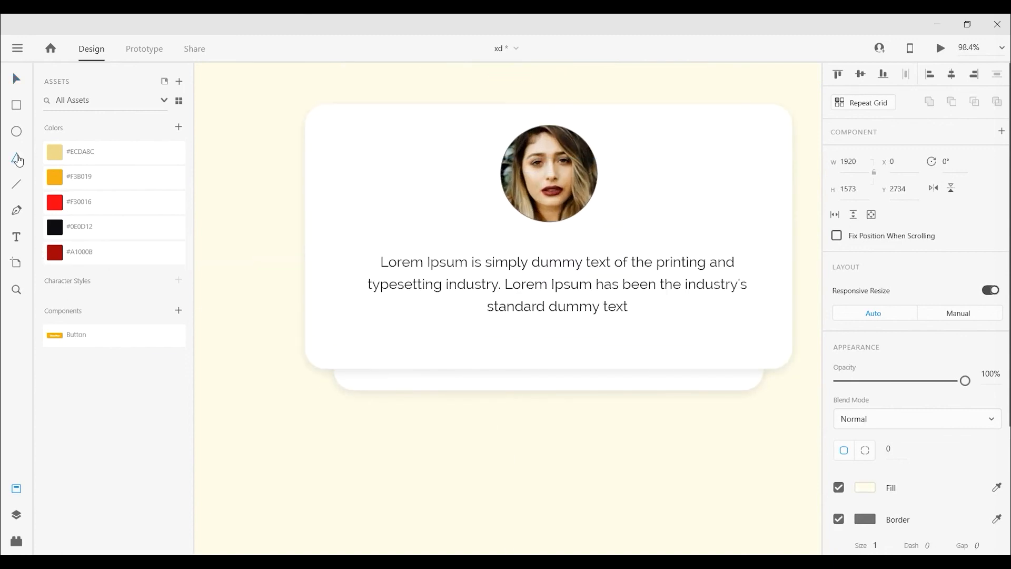
drag(485, 331, 510, 351)
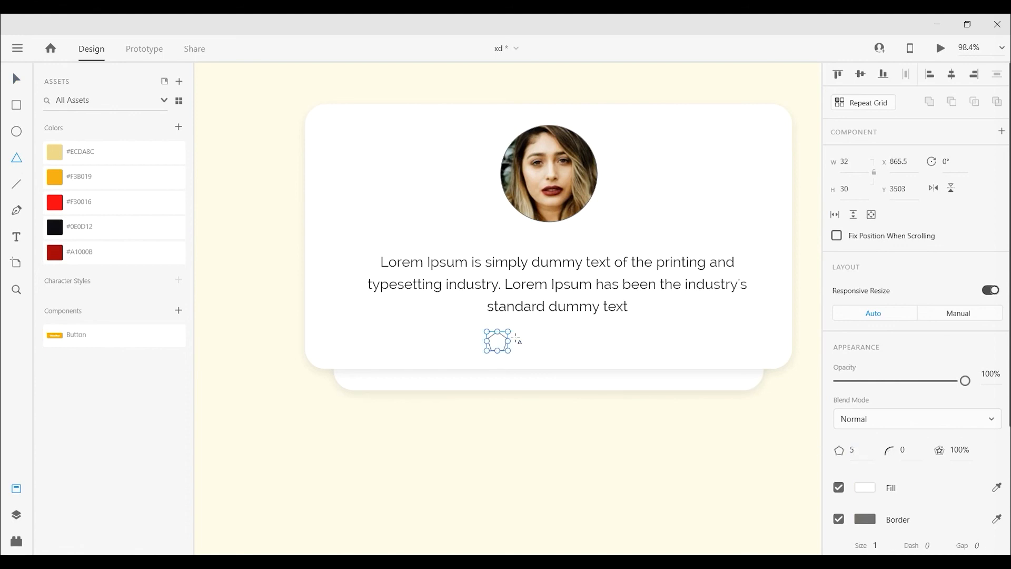
scroll(531, 357, up, 4)
click(960, 468)
text(50)
key(Return)
click(15, 79)
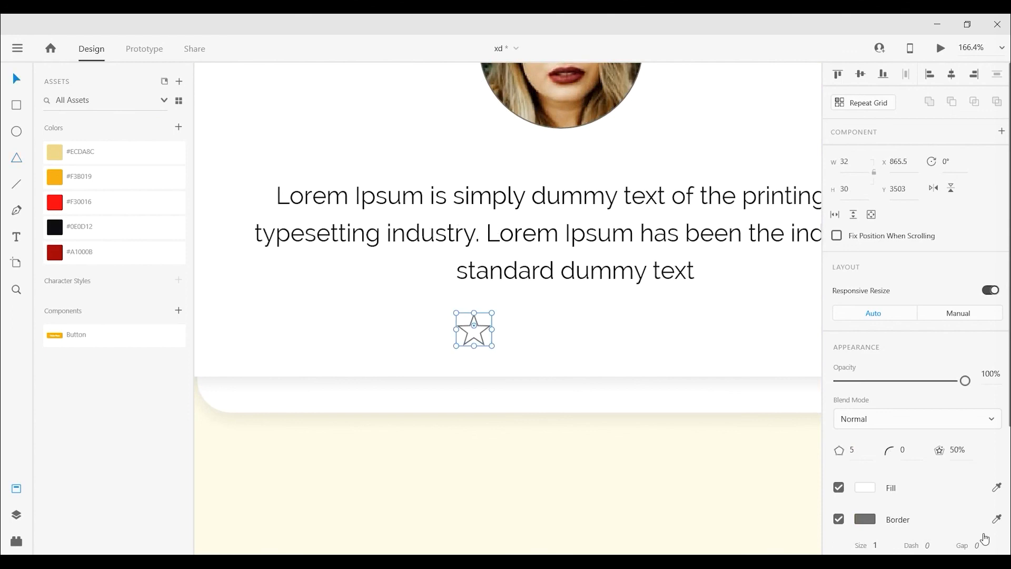
- Fill the star with the saved orange #F3B019 and remove its border
click(158, 177)
scroll(841, 394, down, 3)
click(838, 371)
drag(471, 328, 524, 327)
drag(524, 328, 570, 329)
key(ctrl+z)
key(ctrl+z)
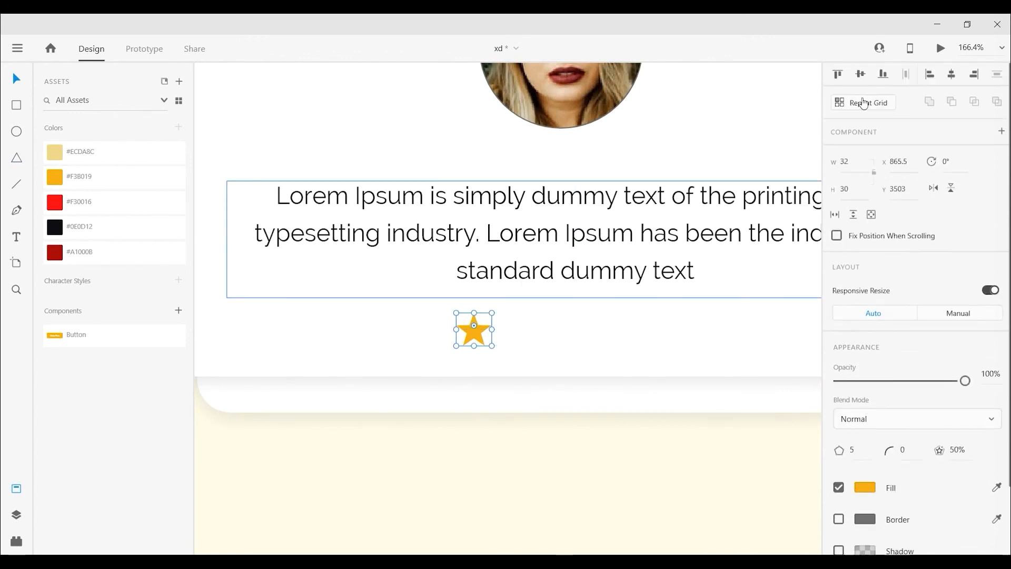
- Repeat the star with Repeat Grid into an evenly spaced row of five with tighter gaps
key(ctrl+r)
drag(492, 328, 585, 361)
mouse_move(627, 328)
drag(648, 331, 672, 330)
key(r)
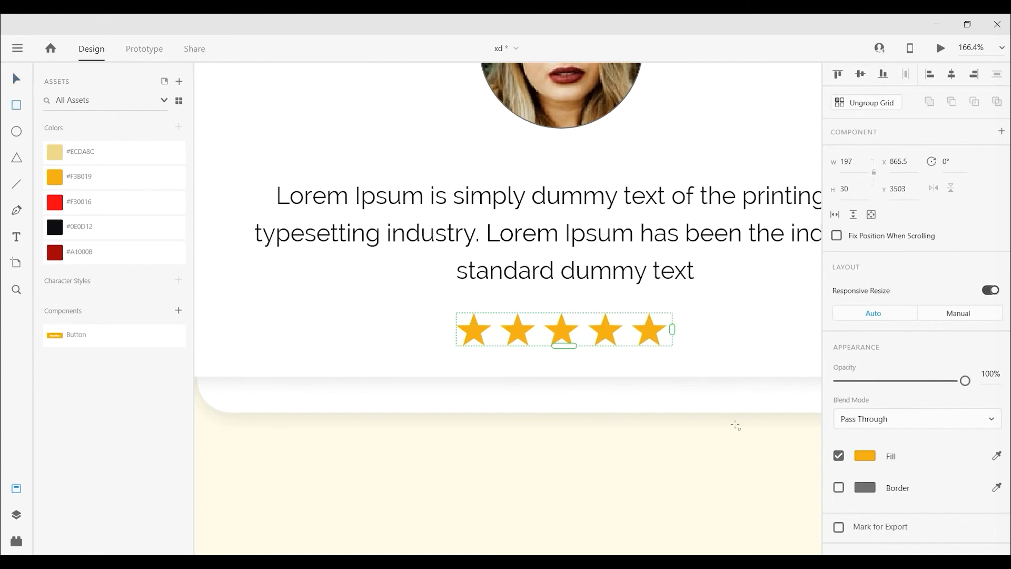
- Ungroup the star grid and fill the last two stars with #ECDA8C
click(883, 107)
click(16, 79)
click(724, 316)
click(645, 332)
shift+click(606, 331)
click(79, 152)
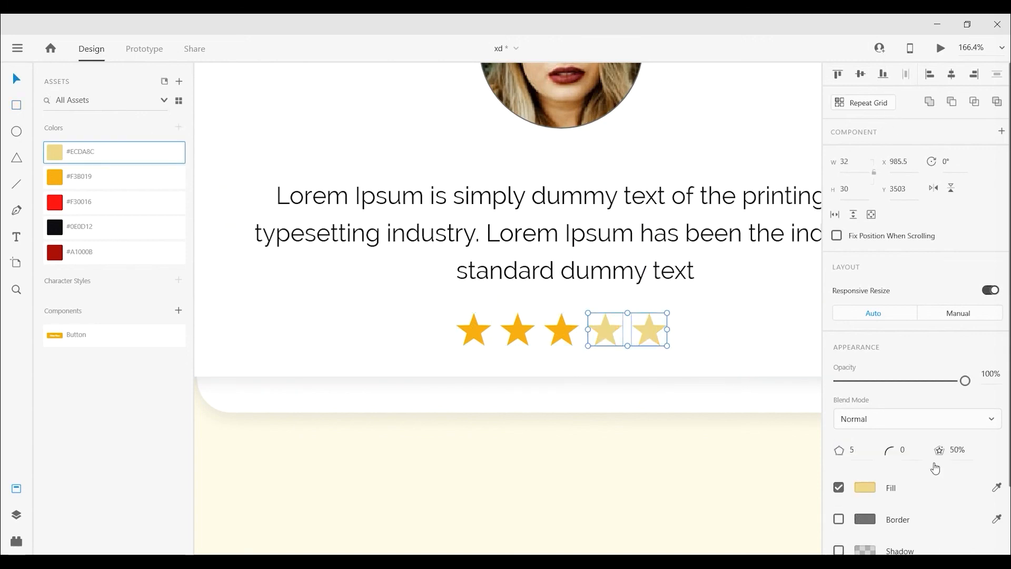
- Group the five stars and scale the group down to about 148 by 23
shift+click(561, 332)
shift+click(503, 338)
shift+click(472, 333)
key(ctrl+g)
drag(457, 347, 503, 339)
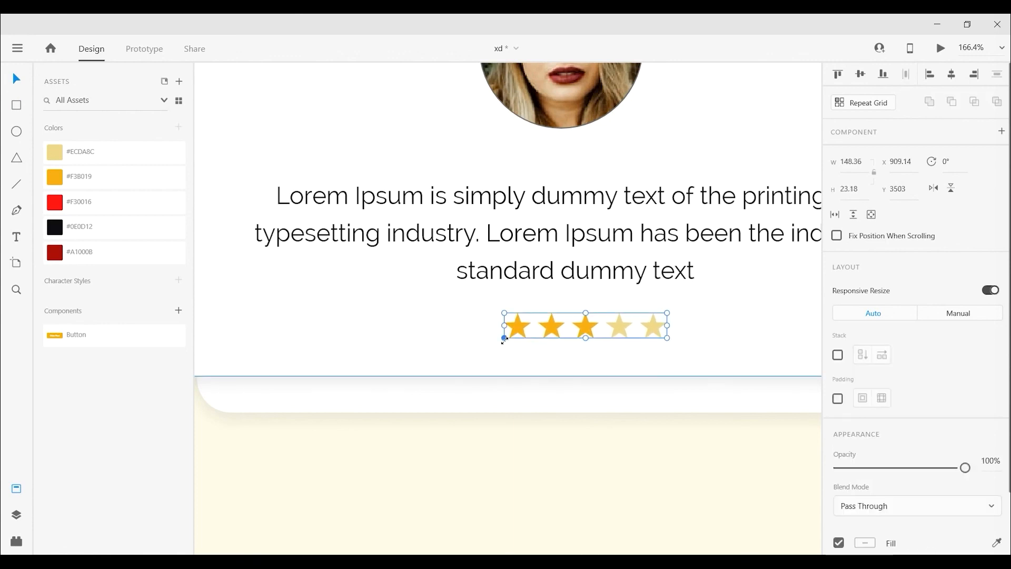
- Add a text with the reviewer's name below the cards and set its weight to SemiBold
scroll(602, 368, down, 6)
scroll(589, 326, up, 3)
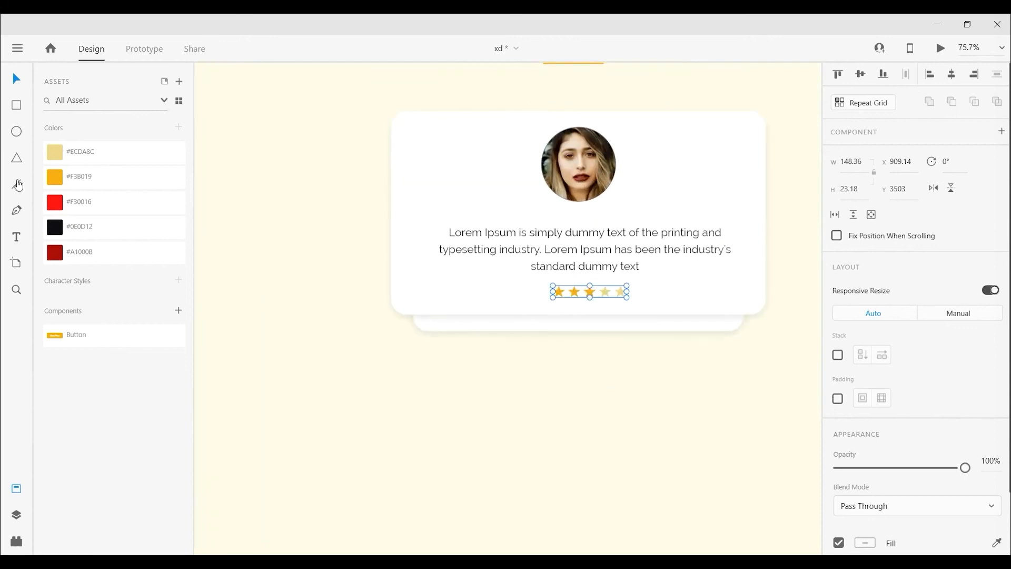
click(450, 387)
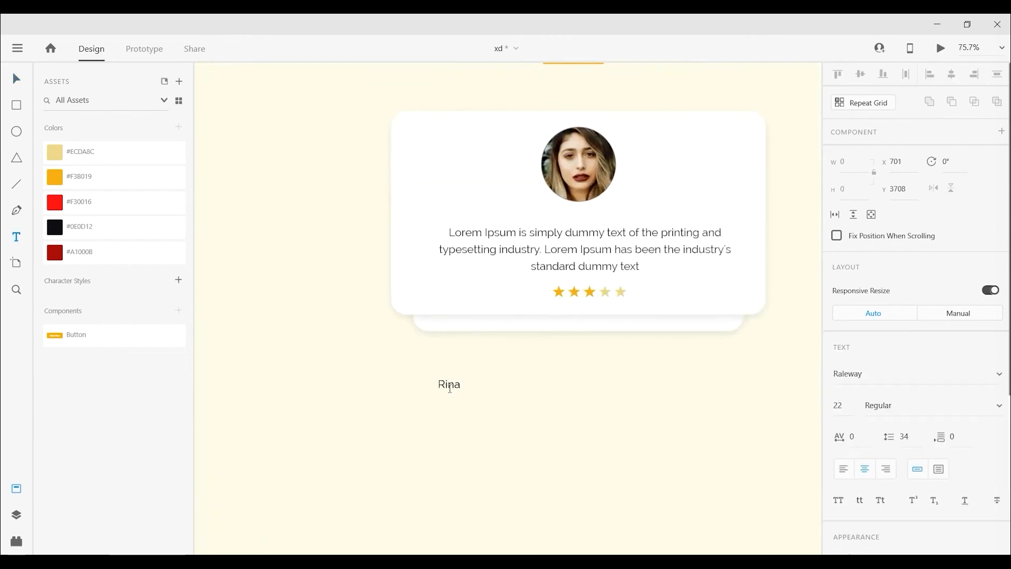
key(Escape)
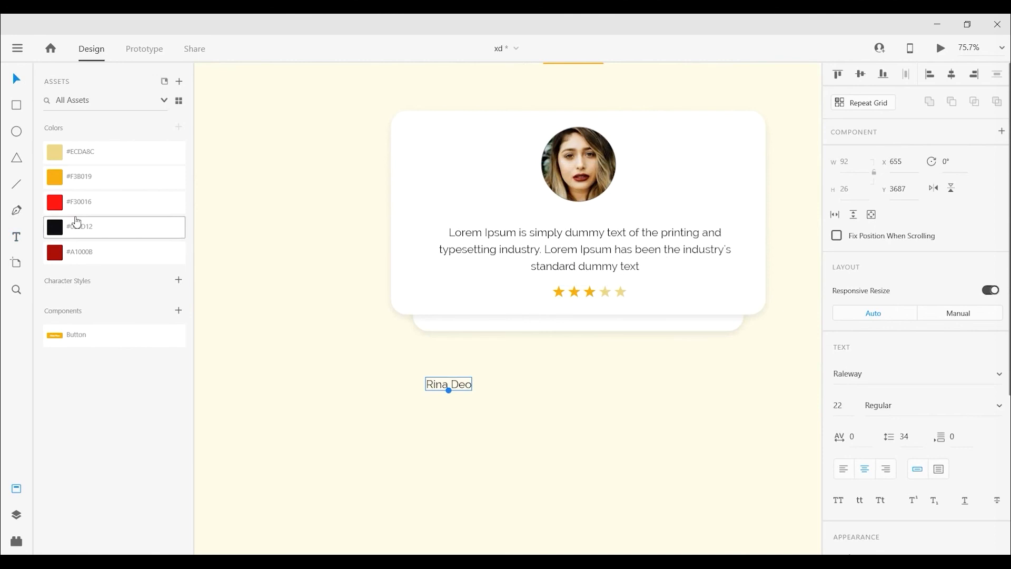
click(1001, 415)
click(895, 456)
- Move the reviewer's name under the star rating and extend both cards downwards to make room for it
drag(469, 388, 578, 351)
click(652, 330)
click(686, 421)
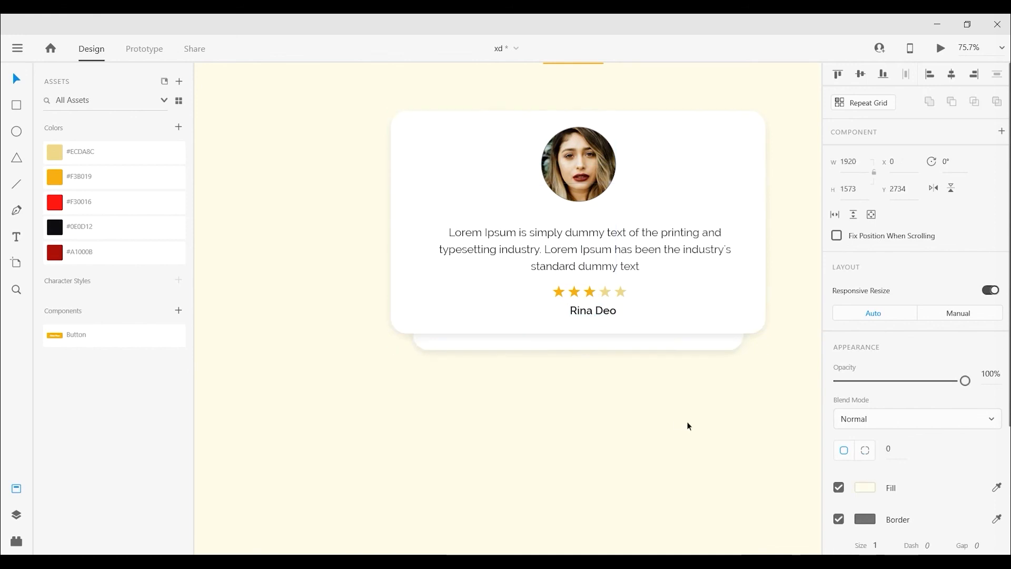
- Set the reviewer's name to font size 24 and reposition it slightly lower beneath the stars
drag(690, 423, 640, 463)
scroll(594, 439, up, 3)
click(545, 322)
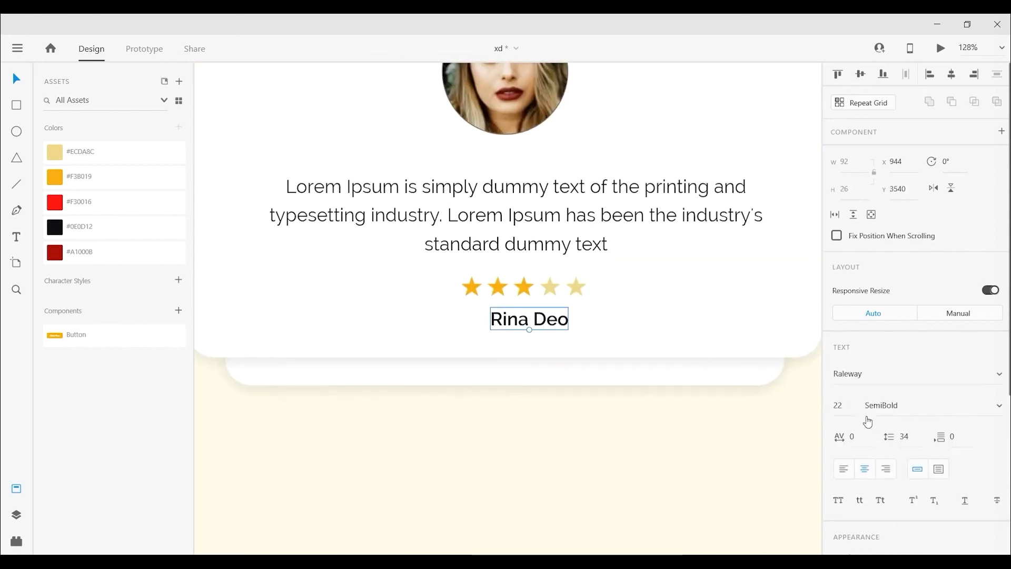
text(24)
key(Return)
mouse_move(547, 317)
mouse_down()
mouse_move(549, 330)
mouse_move(543, 325)
mouse_up()
click(544, 331)
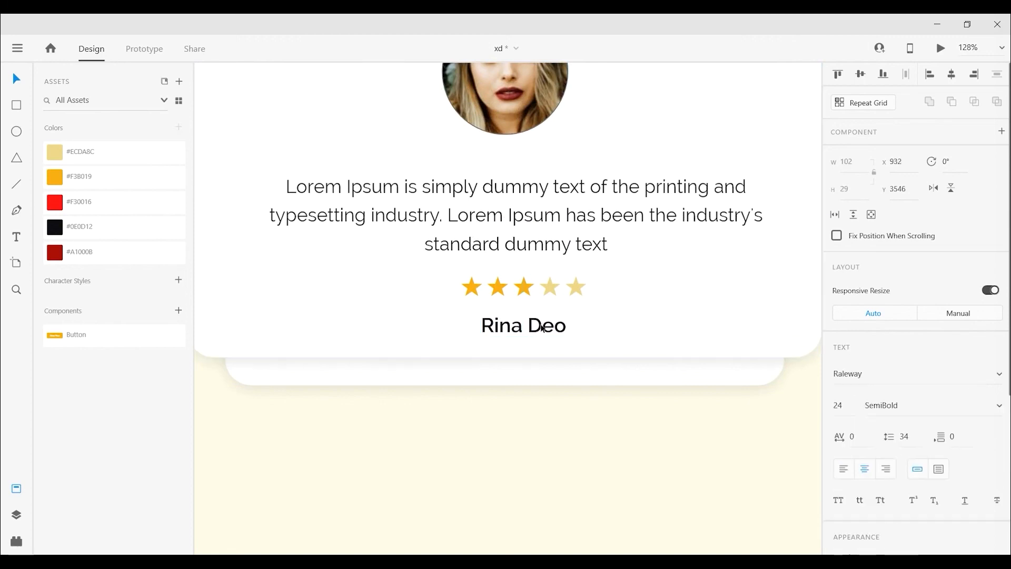
- Move the reviewer's photo down closer to the review text and trim the front card's height from the top
click(556, 376)
scroll(557, 377, down, 2)
drag(624, 446, 611, 439)
scroll(611, 437, down, 1)
drag(559, 349, 556, 333)
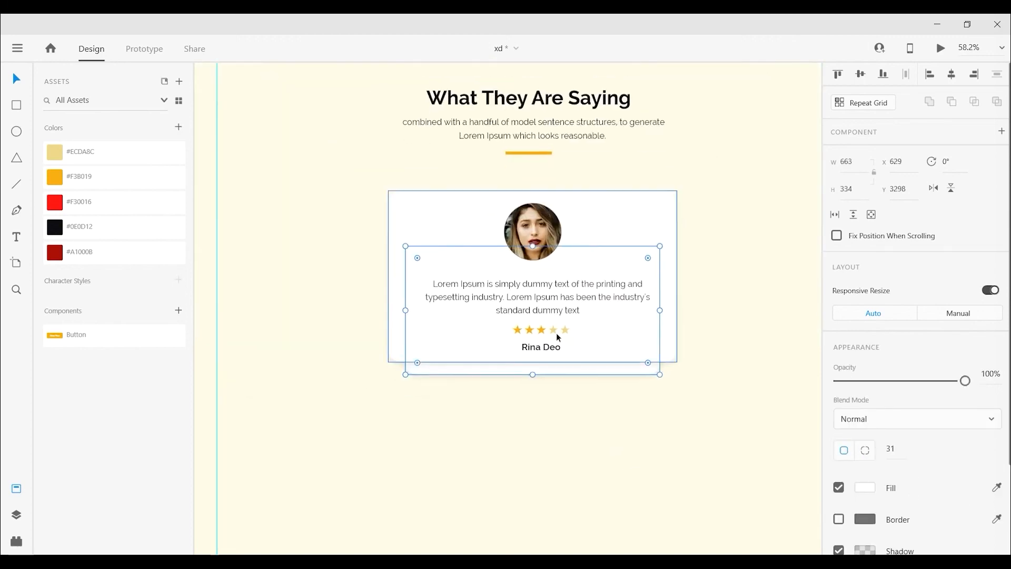
scroll(555, 295, up, 1)
click(558, 284)
drag(536, 190, 536, 205)
click(580, 178)
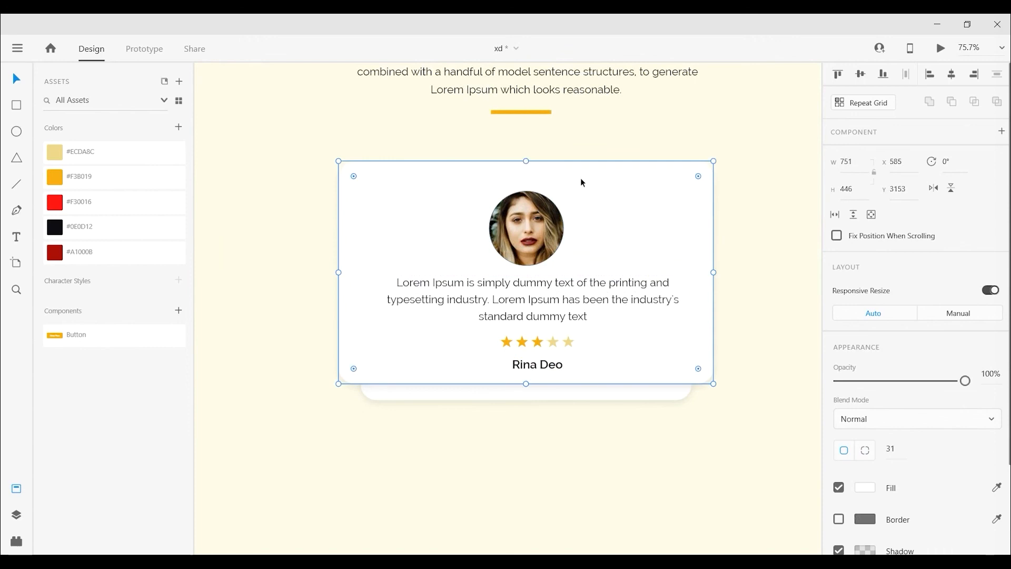
- Select both review cards with all their contents and move them up closer to the section heading
scroll(580, 222, down, 3)
drag(264, 184, 681, 301)
drag(615, 246, 603, 223)
- Change the testimonial section's background fill from cream to a very light off-white
click(740, 300)
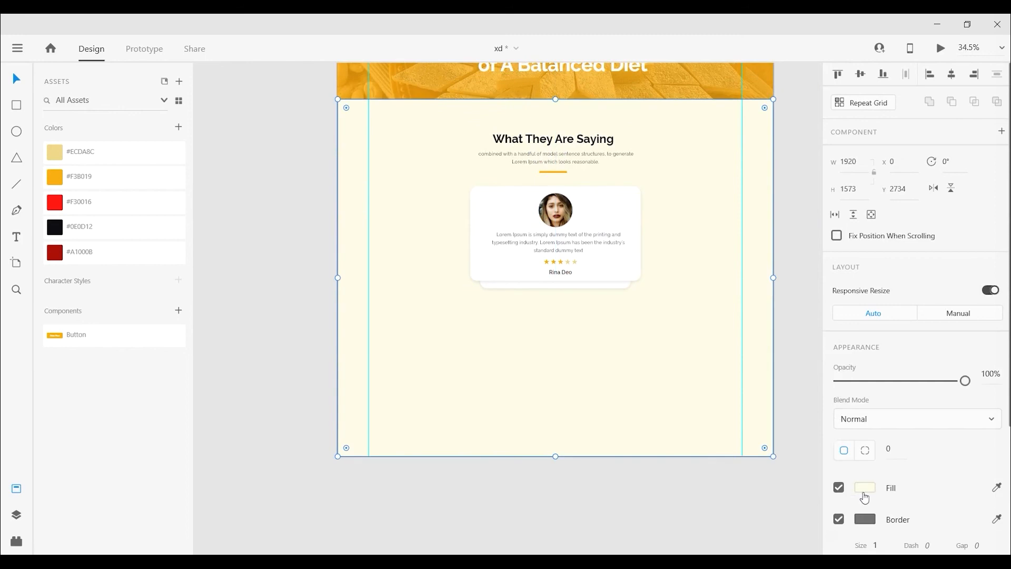
click(864, 488)
click(668, 375)
click(622, 482)
drag(601, 411, 575, 397)
scroll(473, 364, down, 5)
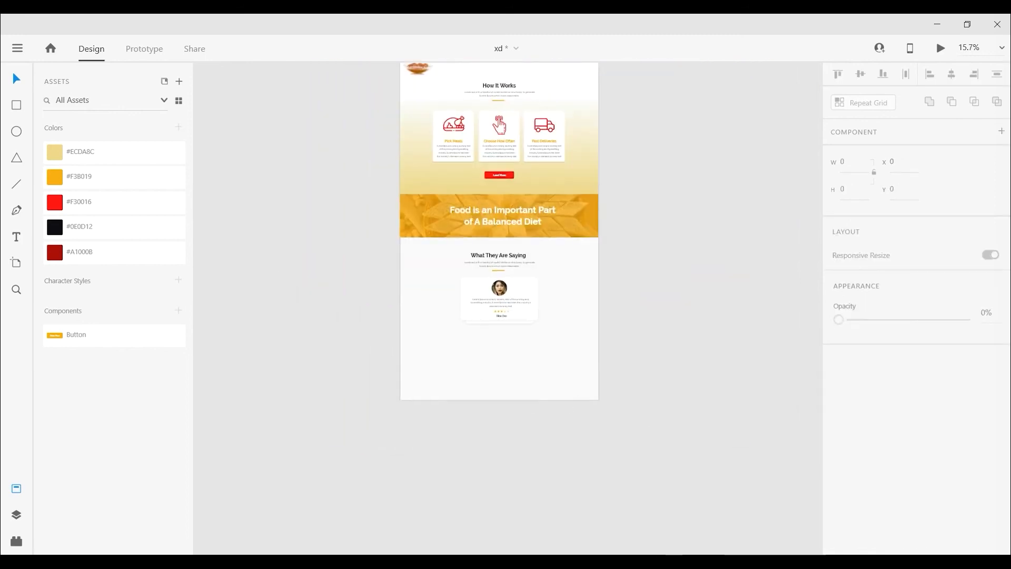
- Draw a 1156-wide rectangle below the review cards, center it horizontally and set its height to 110
scroll(445, 406, up, 5)
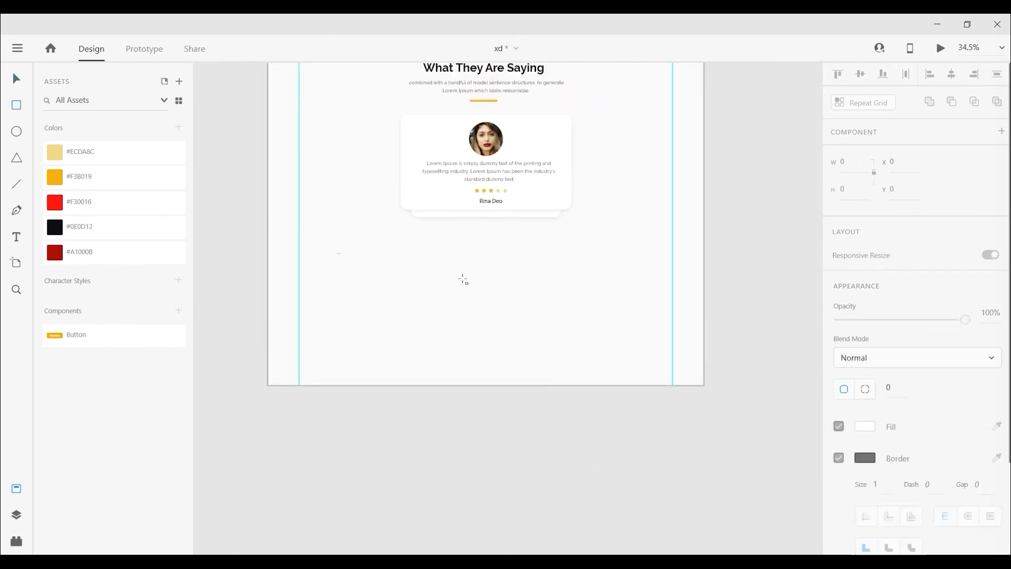
mouse_move(337, 253)
mouse_down()
mouse_move(611, 300)
mouse_move(599, 284)
mouse_up()
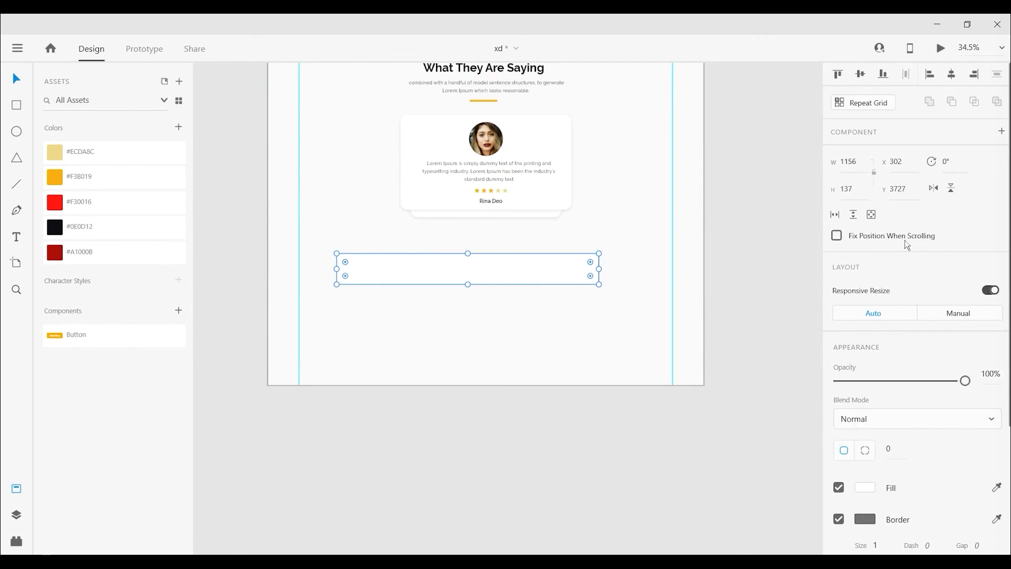
text(120)
key(Return)
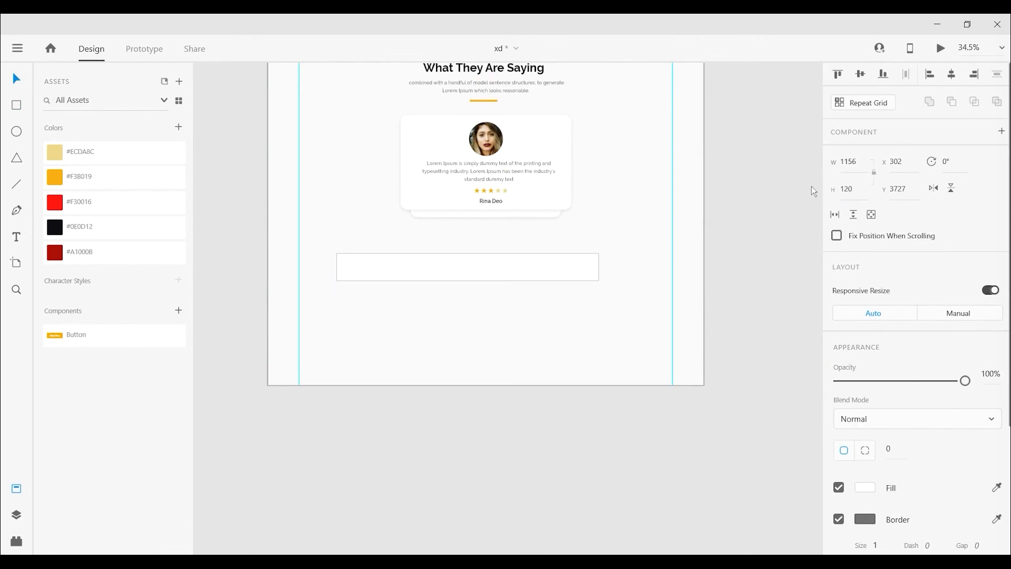
drag(520, 268, 573, 271)
key(alt)
scroll(530, 261, up, 2)
text(110)
key(Return)
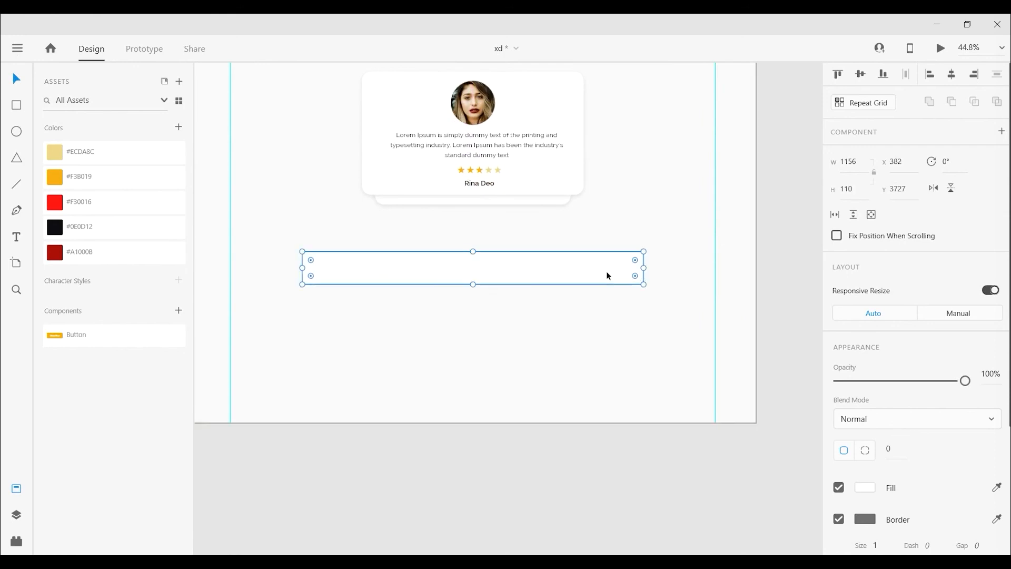
- Duplicate the rectangle as a smaller button shape inside its right end and fully round the corners of both shapes
key(ctrl+d)
drag(473, 252, 473, 256)
drag(644, 268, 571, 272)
click(312, 260)
drag(312, 260, 585, 282)
click(526, 267)
click(760, 283)
scroll(650, 250, up, 2)
scroll(648, 244, up, 3)
- Fill the smaller rounded button shape with the orange asset color #F3B019
shift+click(537, 325)
scroll(850, 376, down, 1)
click(684, 337)
click(524, 306)
click(126, 180)
click(678, 279)
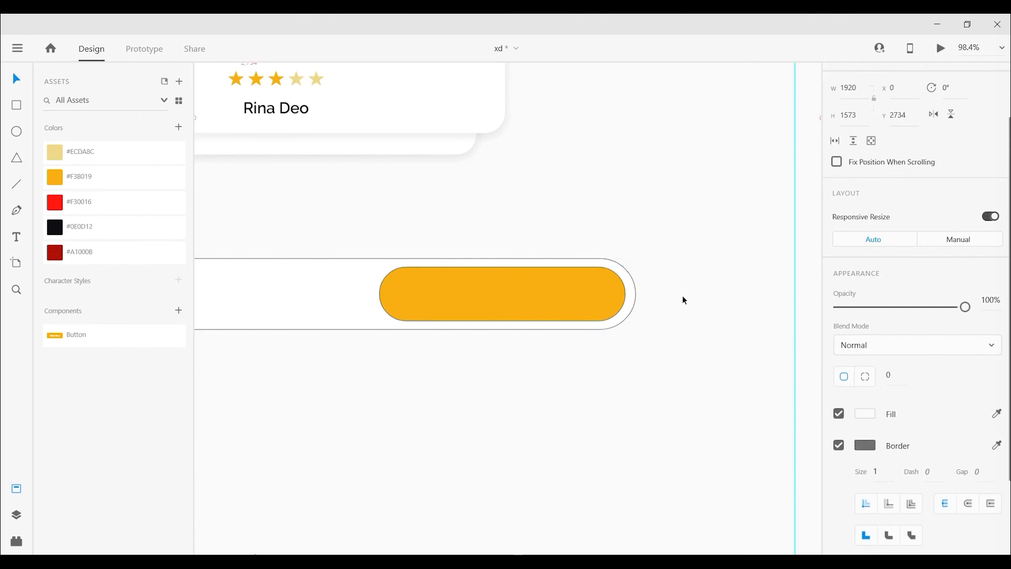
- Remove the borders from both the white bar and the orange button
scroll(678, 282, down, 4)
click(602, 296)
shift+click(659, 296)
scroll(896, 380, down, 1)
click(559, 486)
- Add a shadow to the white bar with Y 2 and blur 9, and set its opacity to 10%
click(368, 295)
scroll(848, 474, down, 3)
click(838, 469)
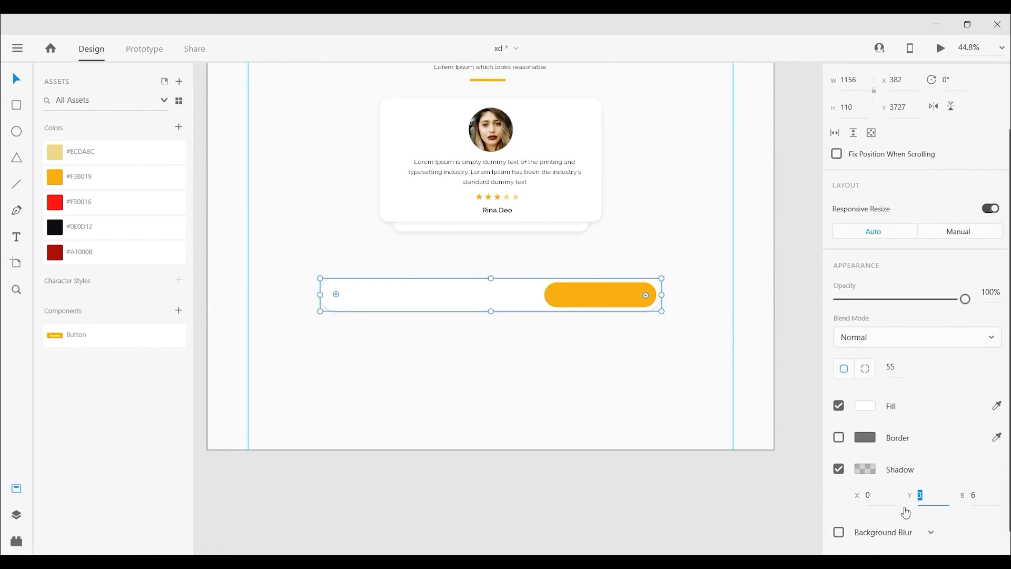
key(Tab)
text(9)
key(Return)
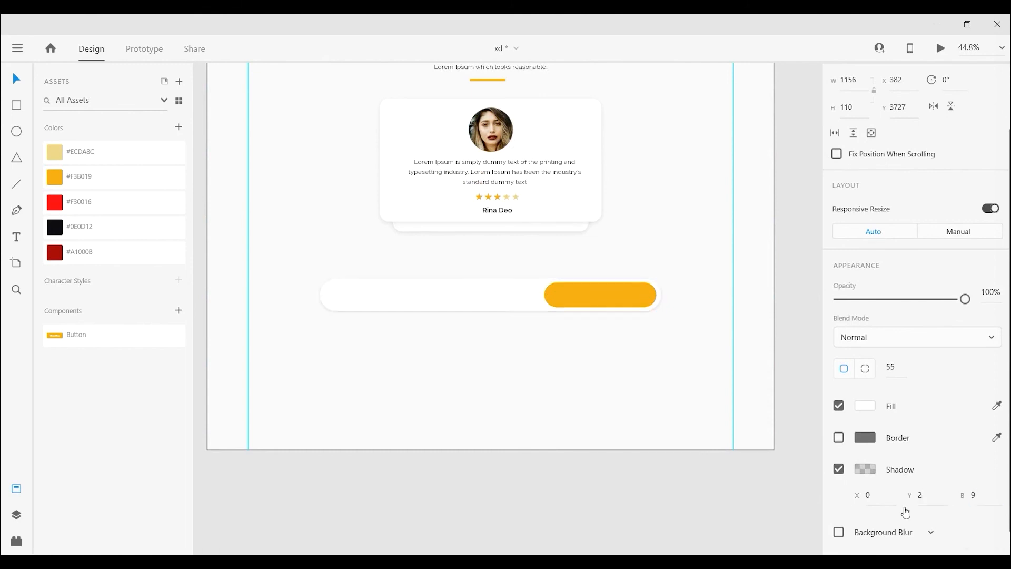
click(865, 468)
click(788, 503)
text(10)
key(Return)
- Set the shadow blur of the two review cards and the white bar to 10
click(621, 216)
click(572, 223)
key(Escape)
click(598, 176)
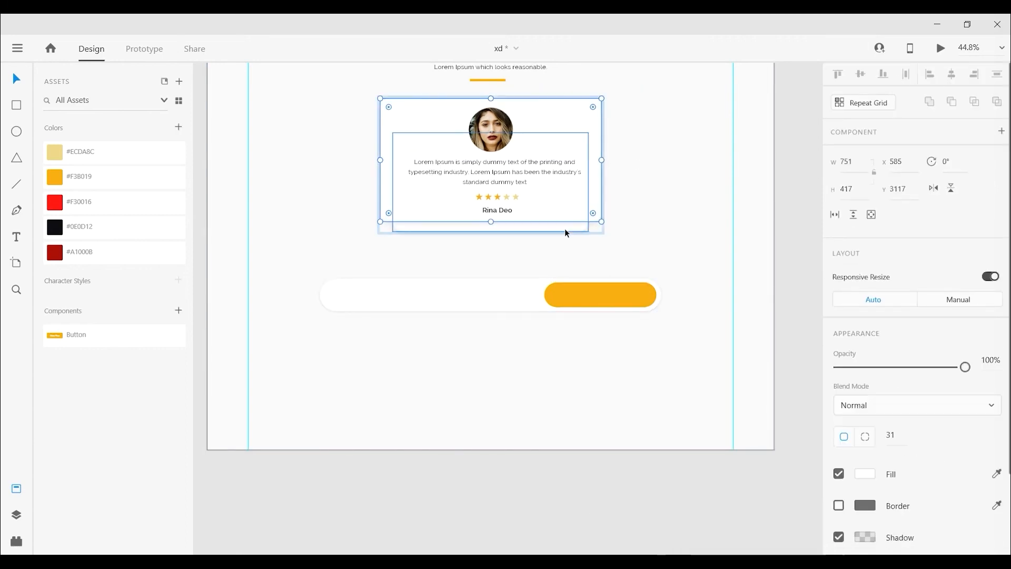
click(864, 537)
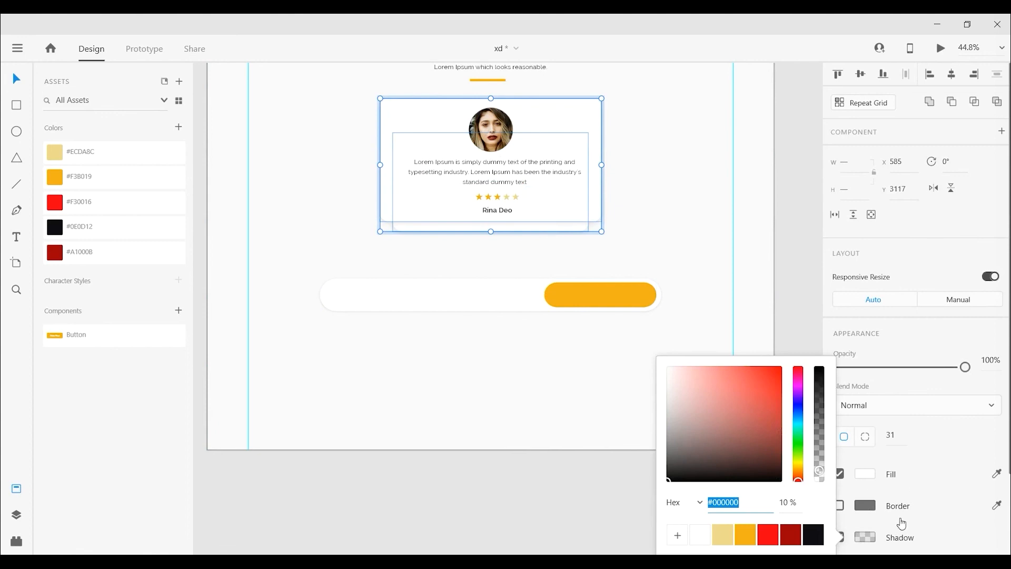
click(874, 537)
scroll(954, 480, down, 2)
text(10)
key(Return)
click(625, 503)
click(400, 296)
key(Return)
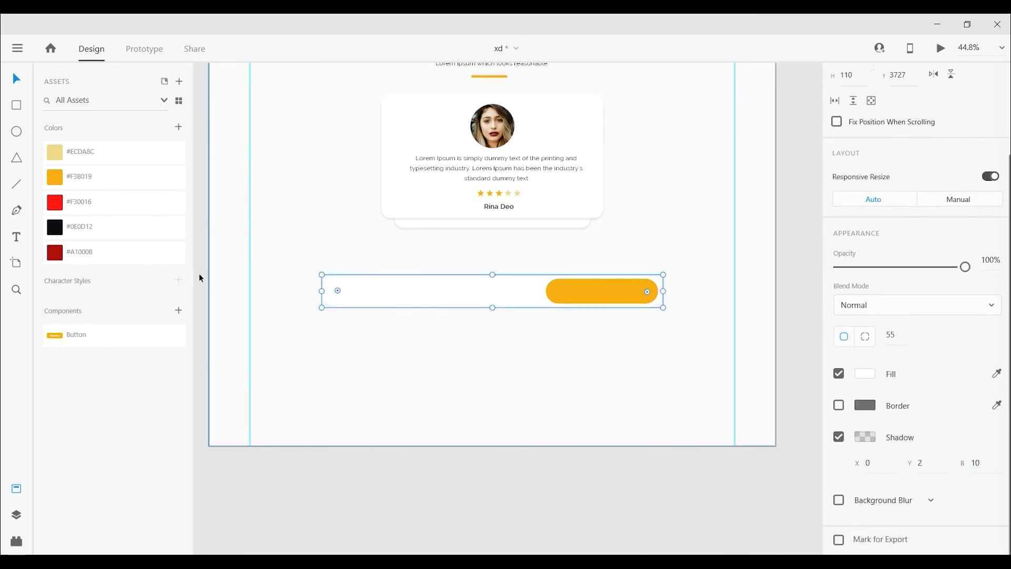
- Add a placeholder e-mail address inside the white bar and set its weight to Regular
click(16, 241)
scroll(367, 292, up, 3)
click(355, 289)
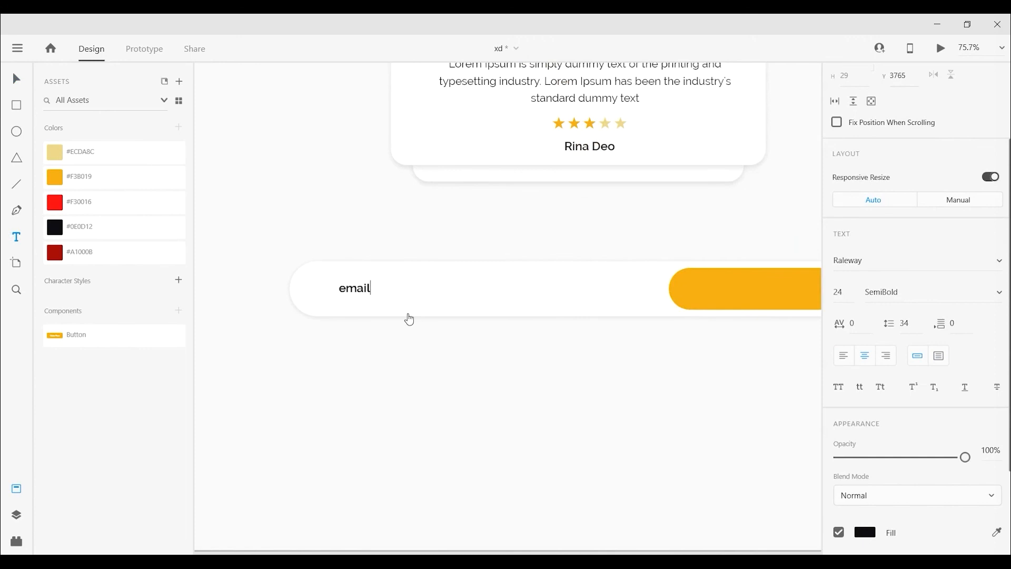
text(email@example.com)
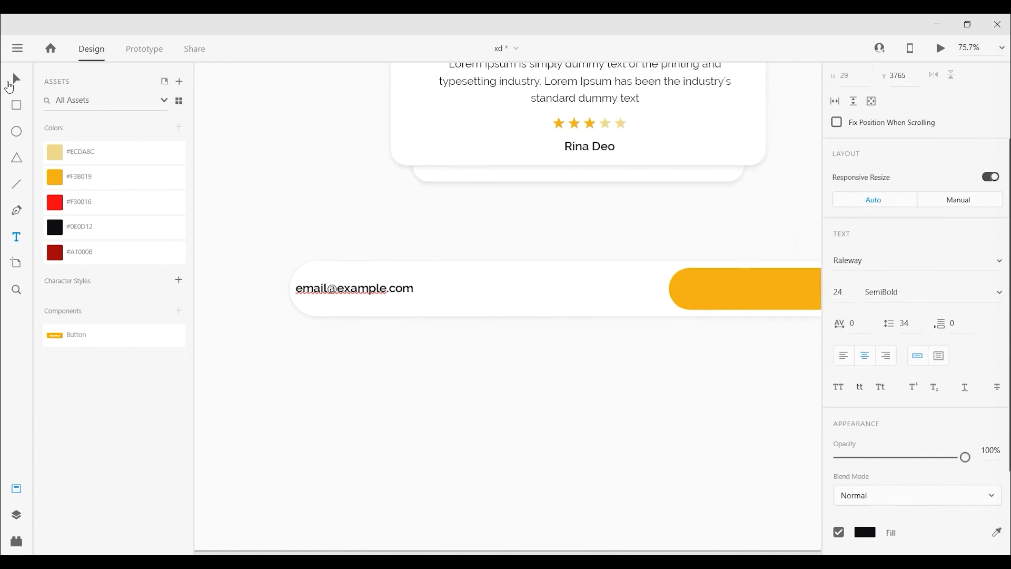
click(9, 85)
click(958, 292)
click(890, 237)
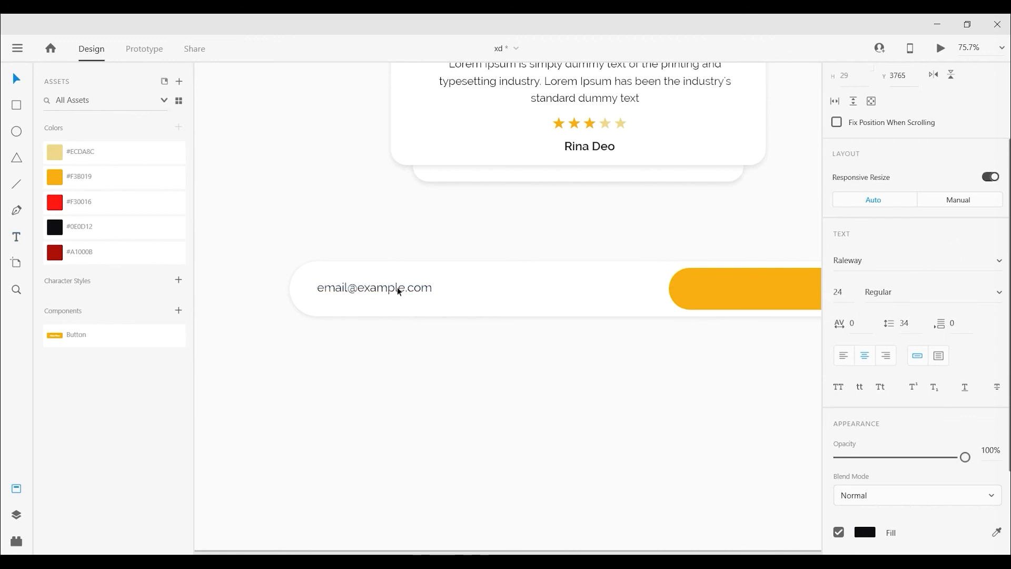
- Narrow the orange button from its left side to a width of about 287
scroll(437, 344, down, 3)
scroll(557, 354, up, 1)
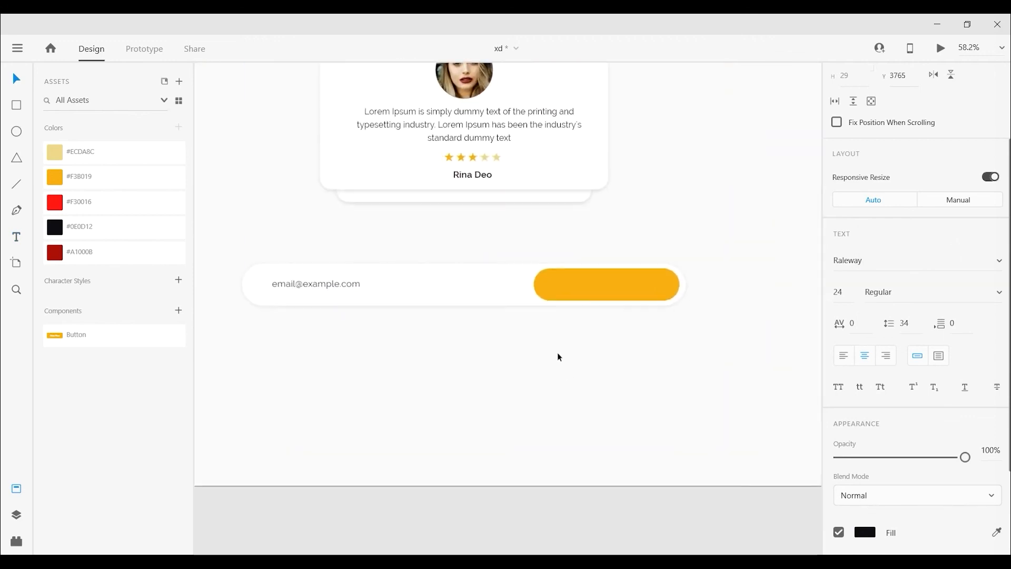
click(536, 283)
drag(536, 283, 581, 283)
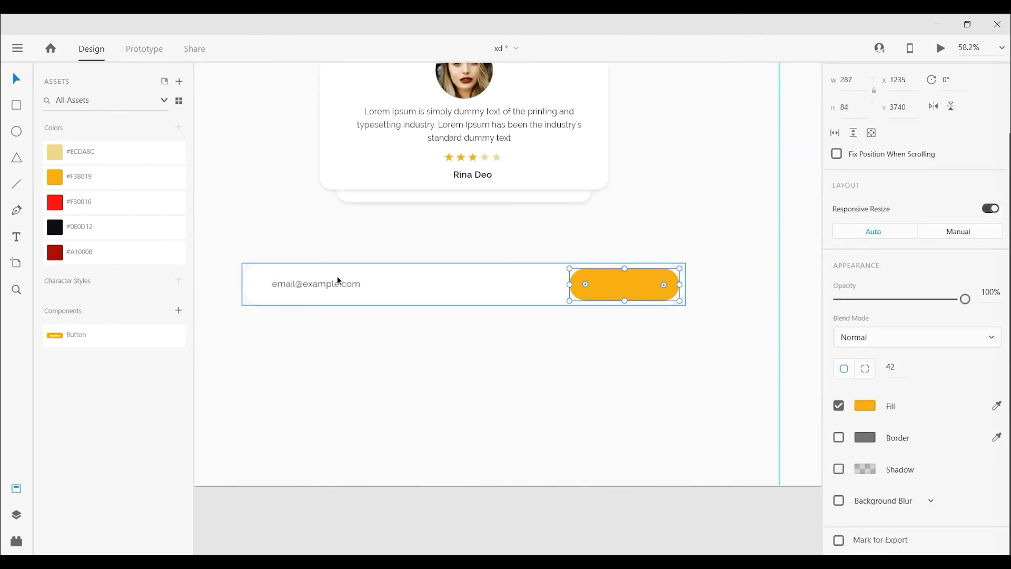
- Duplicate the placeholder text, change the copy to "Send" and set it to size 28, Bold
drag(337, 279, 509, 284)
double_click(503, 285)
text(Swnd)
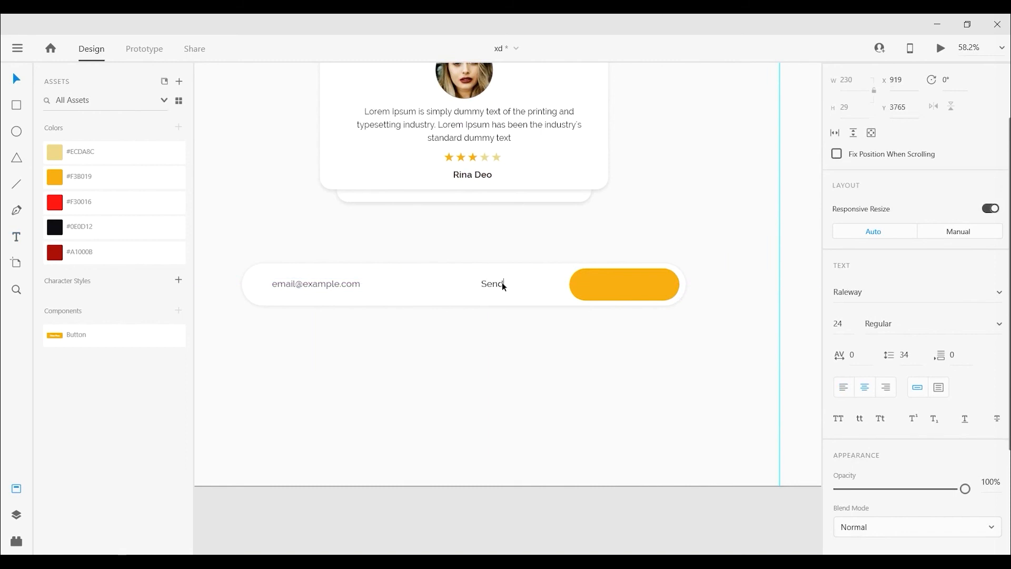
click(17, 78)
text(28)
key(Return)
click(973, 326)
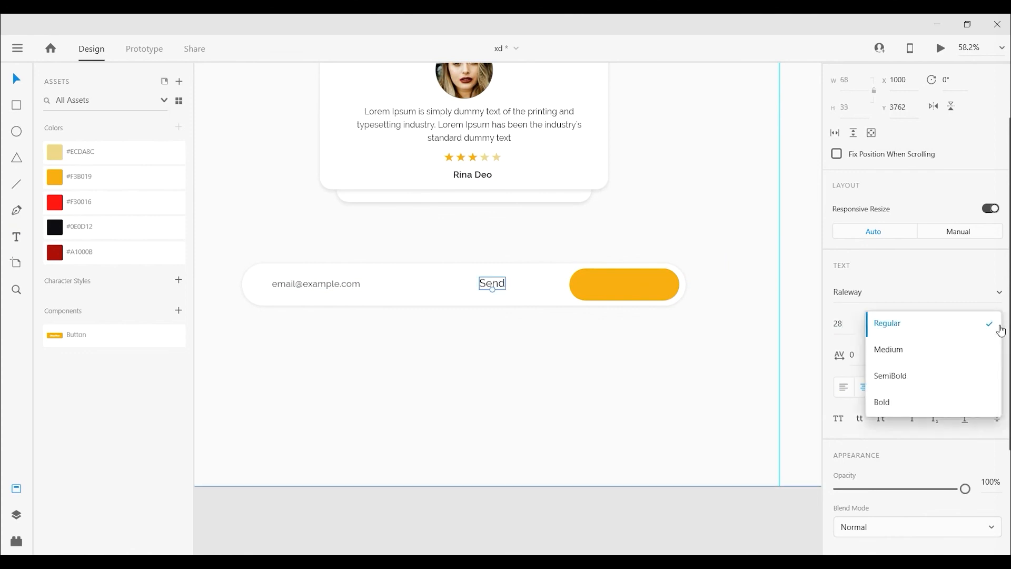
click(934, 375)
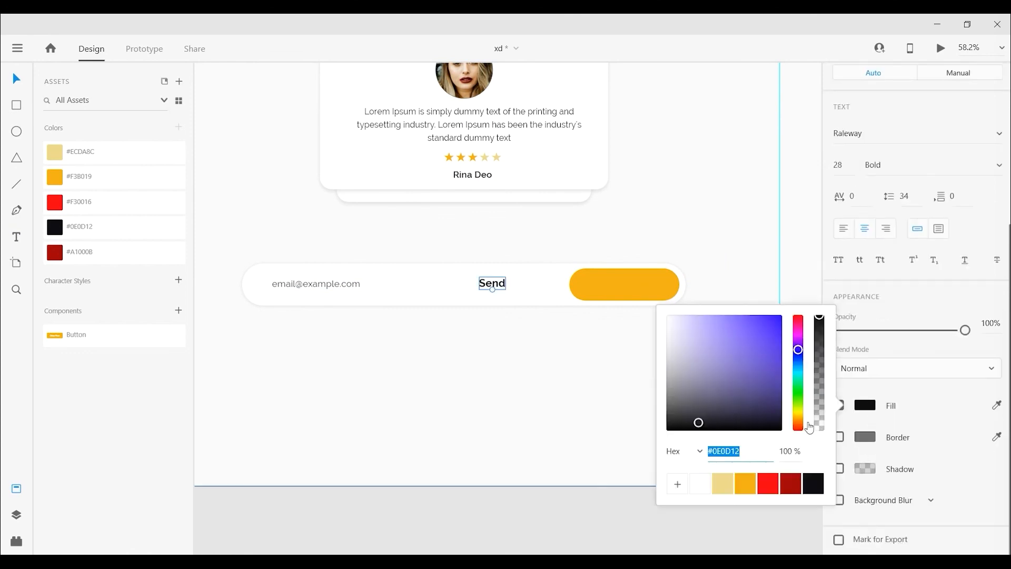
- Fill the "Send" label with white and center it on the orange button
click(573, 481)
drag(483, 286, 606, 284)
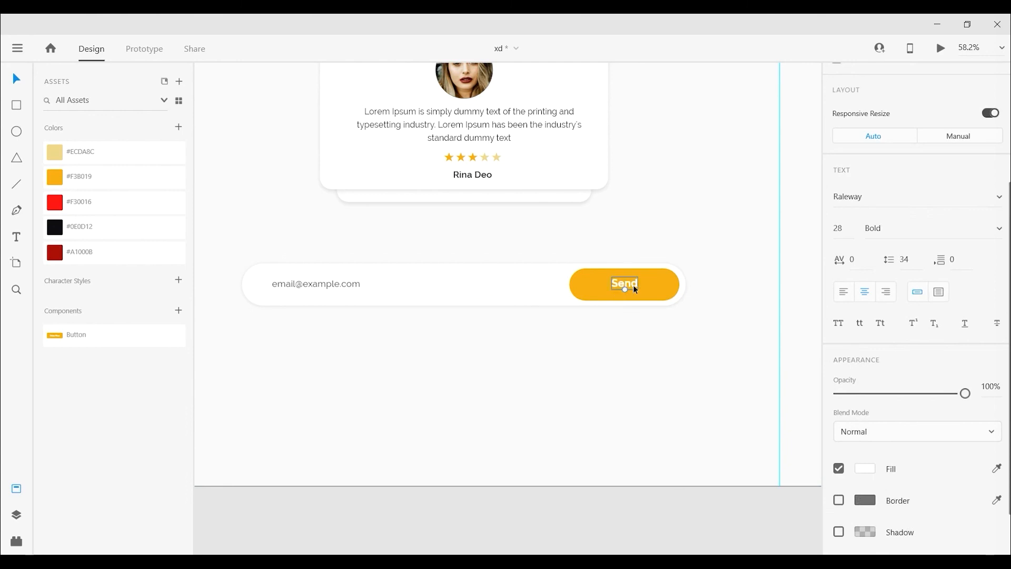
key(Escape)
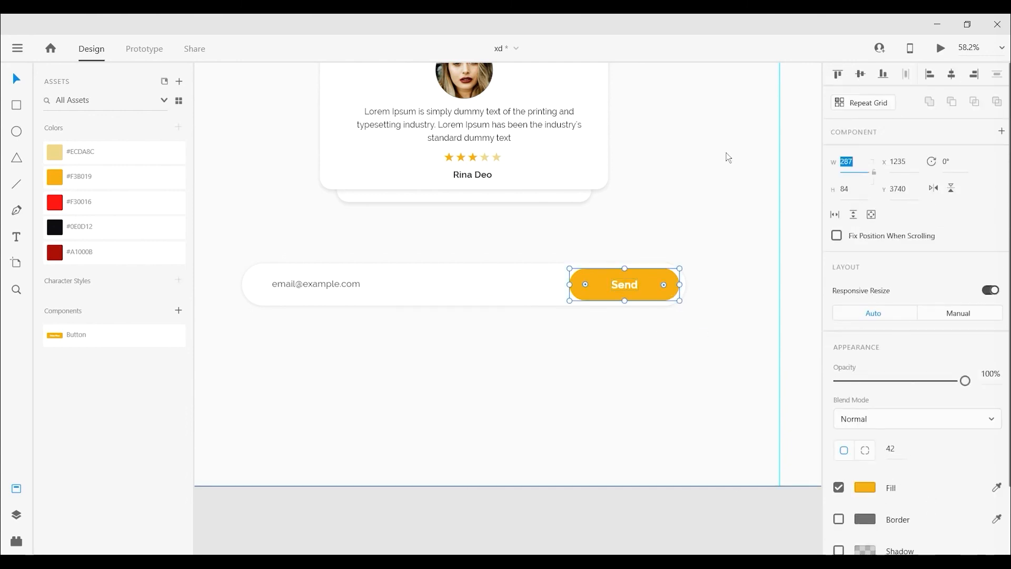
- Set the orange button's width to 250 and shift it back to the bar's right end
text(250)
key(Return)
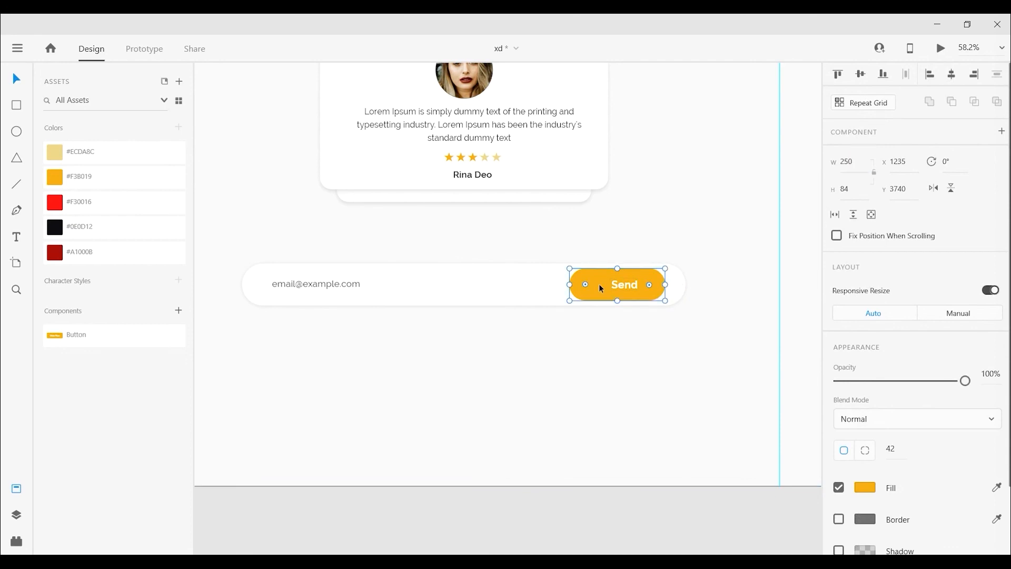
drag(598, 283, 614, 283)
click(520, 283)
- Move the placeholder text to the right and shorten the white bar from its left end to about 974 wide
double_click(336, 284)
drag(336, 283, 378, 285)
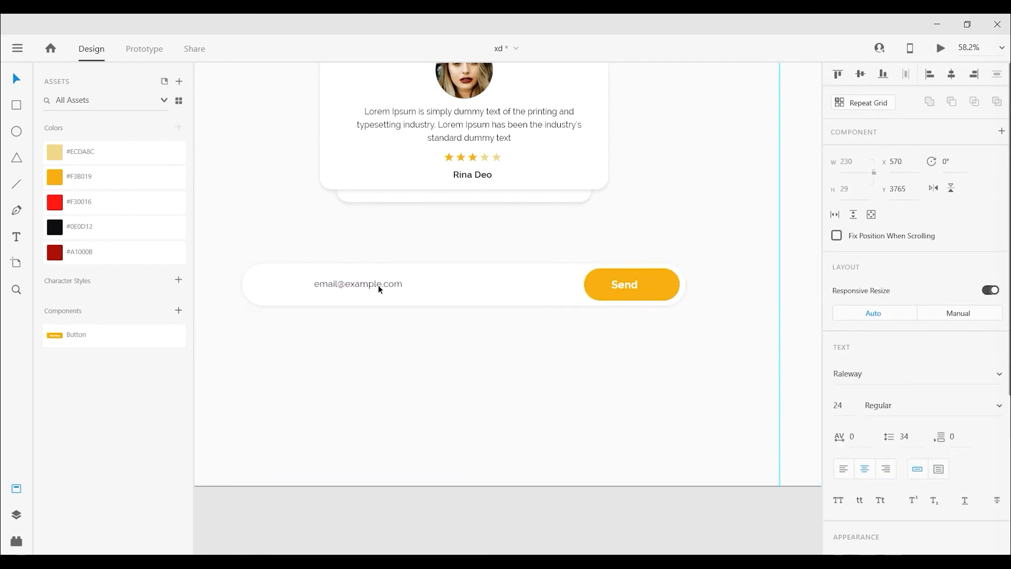
click(245, 285)
drag(242, 283, 311, 285)
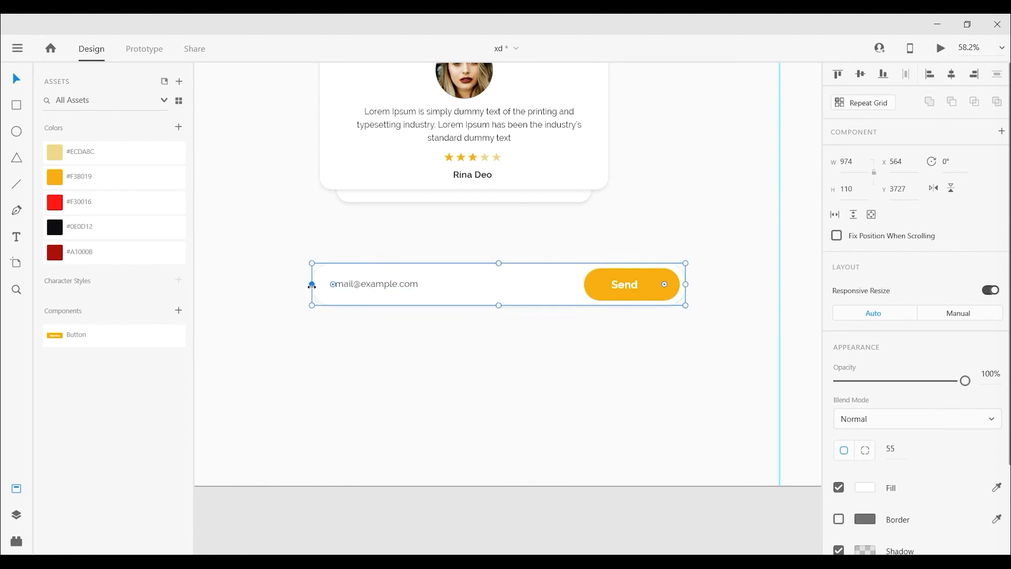
click(390, 289)
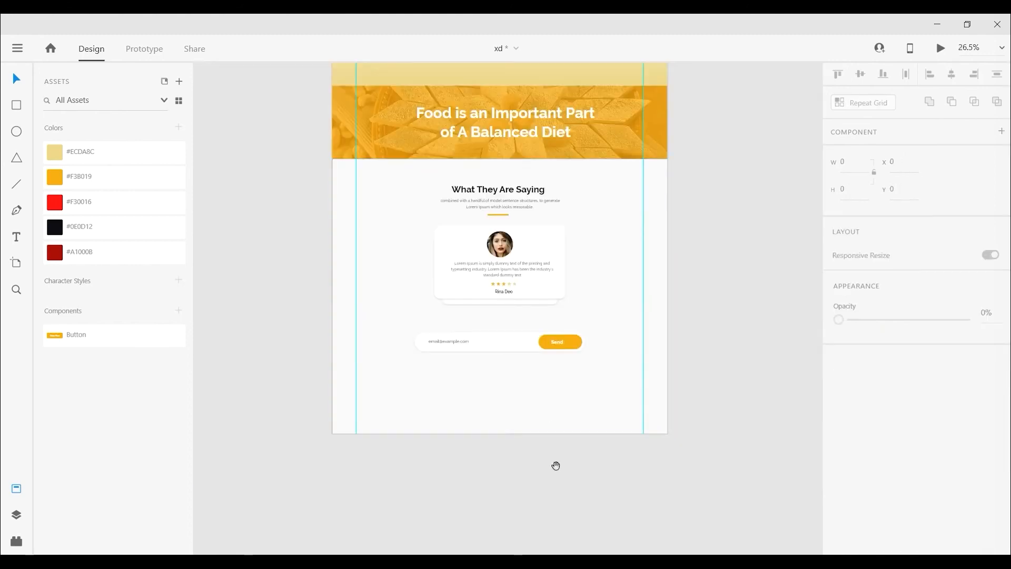
- Group the bar with its text and button, and center the group lower on the page at X 473, Y 3866
scroll(503, 424, up, 1)
scroll(504, 428, up, 1)
click(506, 343)
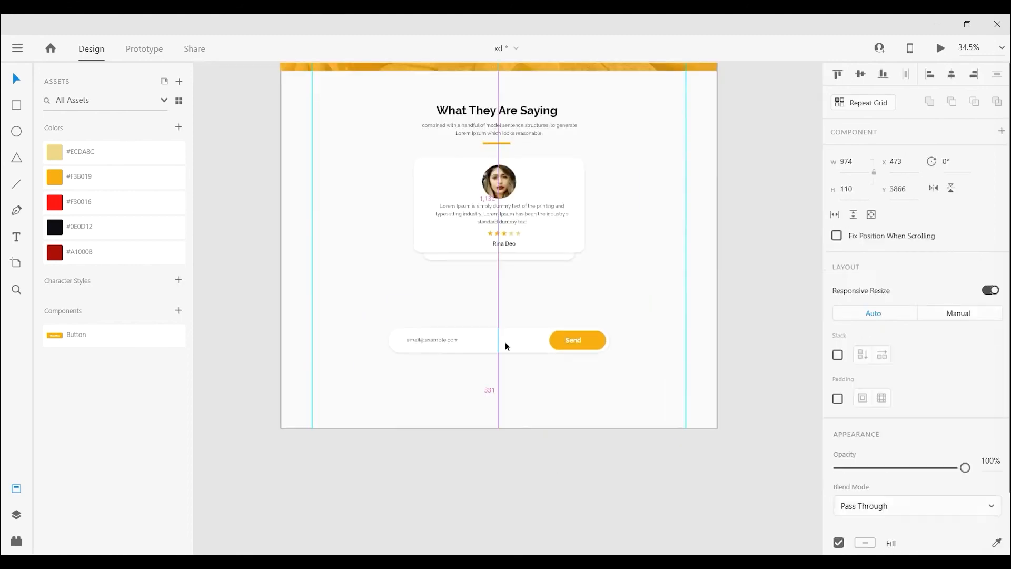
click(550, 451)
- Add the two-line text "Have Question in mind? Let us help you" and center it above the e-mail bar
key(t)
scroll(472, 382, up, 7)
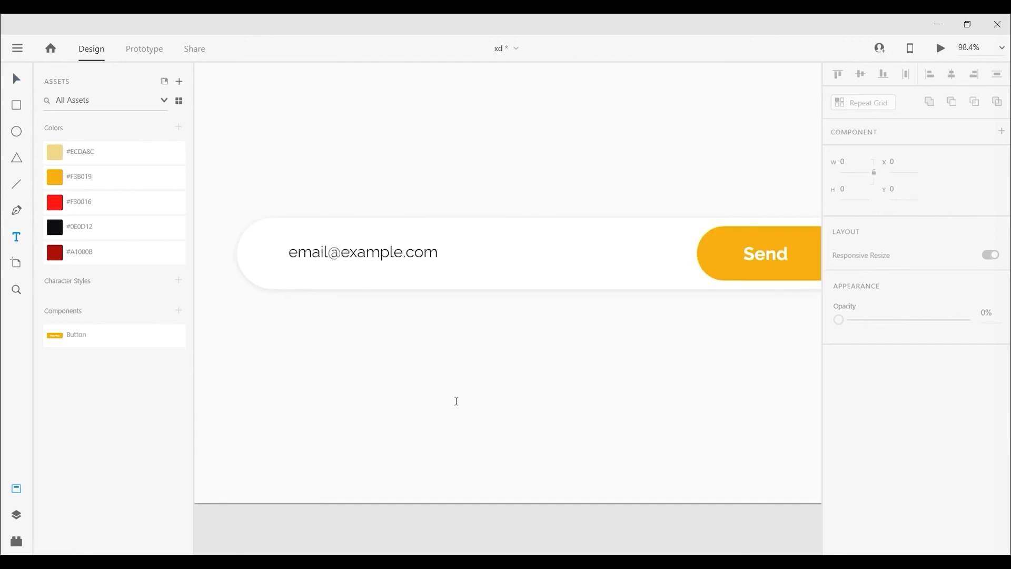
click(391, 162)
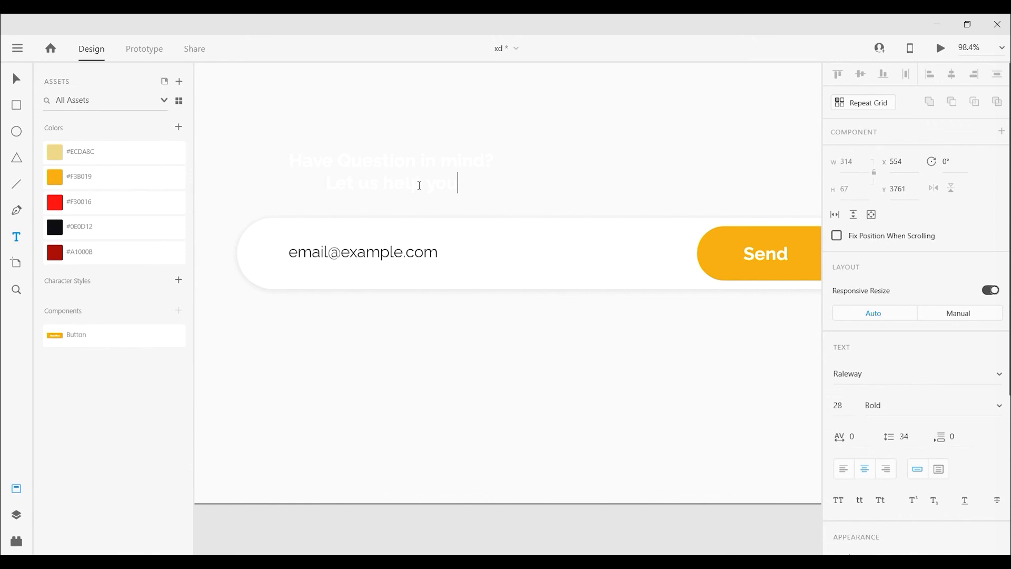
key(Escape)
scroll(316, 342, down, 5)
drag(425, 243, 537, 239)
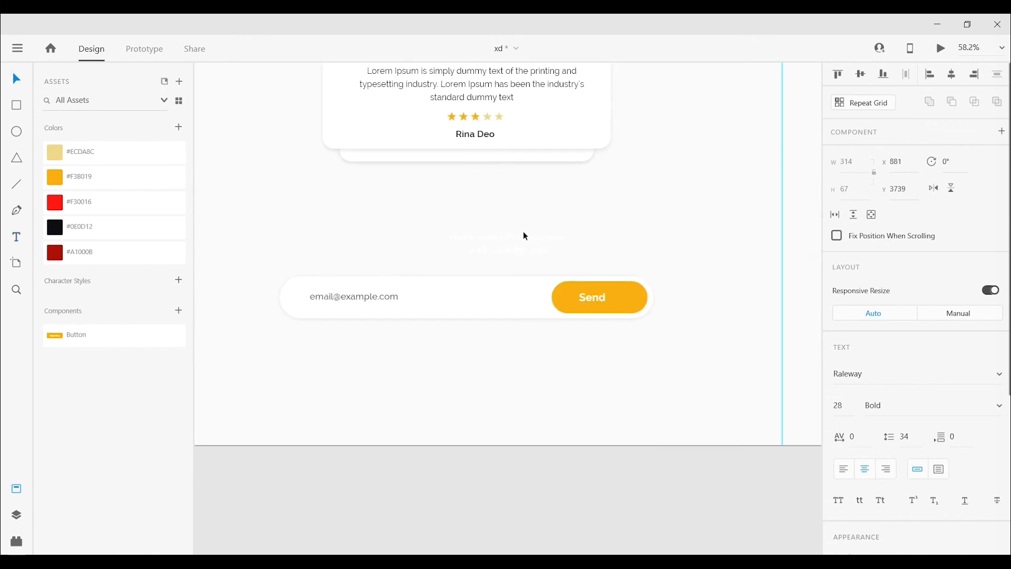
scroll(479, 334, down, 4)
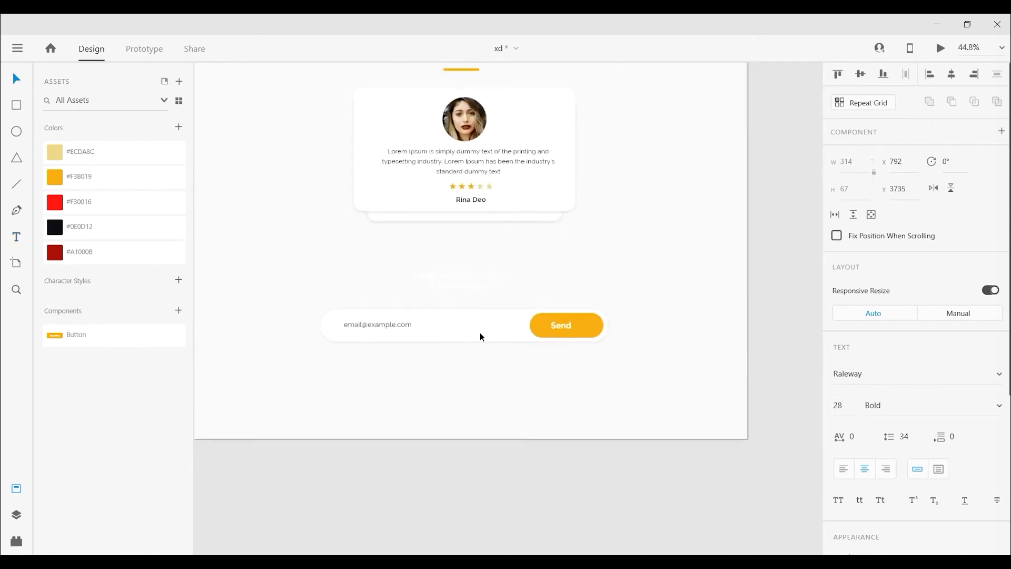
- Set the question text to font size 51 and fill it with the asset color #0E0D12
ctrl+click(477, 90)
click(465, 292)
click(846, 407)
text(51)
key(Return)
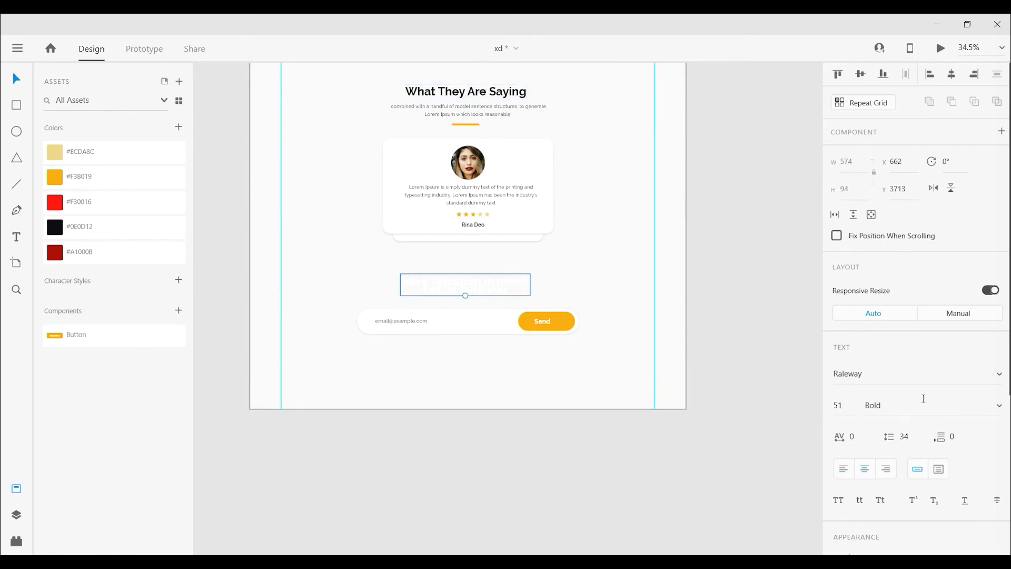
click(140, 231)
- Set the question text's line spacing to 70 and center it above the e-mail bar at X 673, Y 3690
scroll(500, 336, up, 2)
click(904, 436)
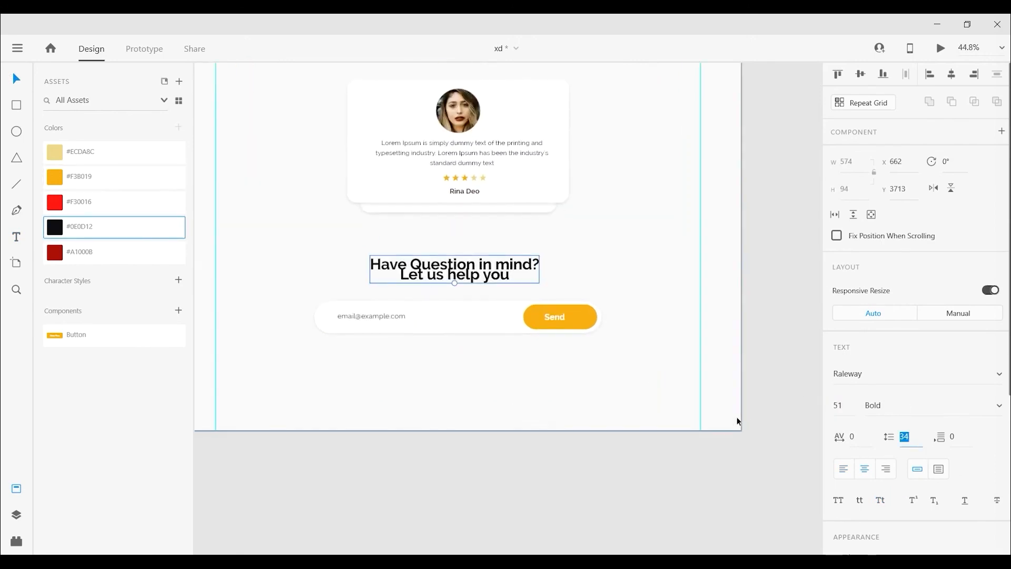
text(60)
key(Return)
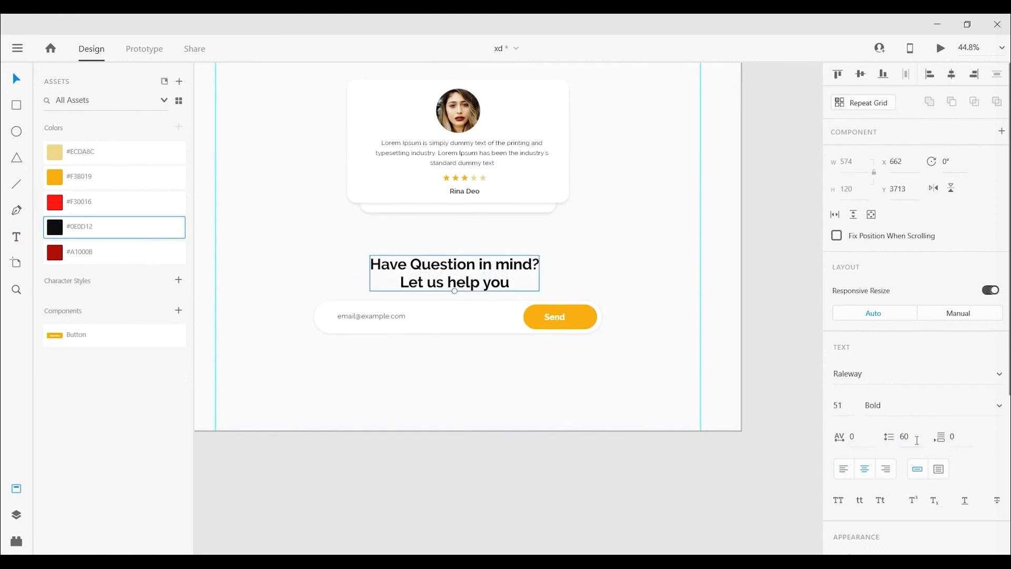
text(70)
key(Return)
click(512, 289)
mouse_move(505, 266)
mouse_down()
mouse_move(522, 257)
mouse_move(509, 259)
mouse_up()
click(527, 490)
drag(529, 494, 619, 507)
drag(664, 429, 461, 294)
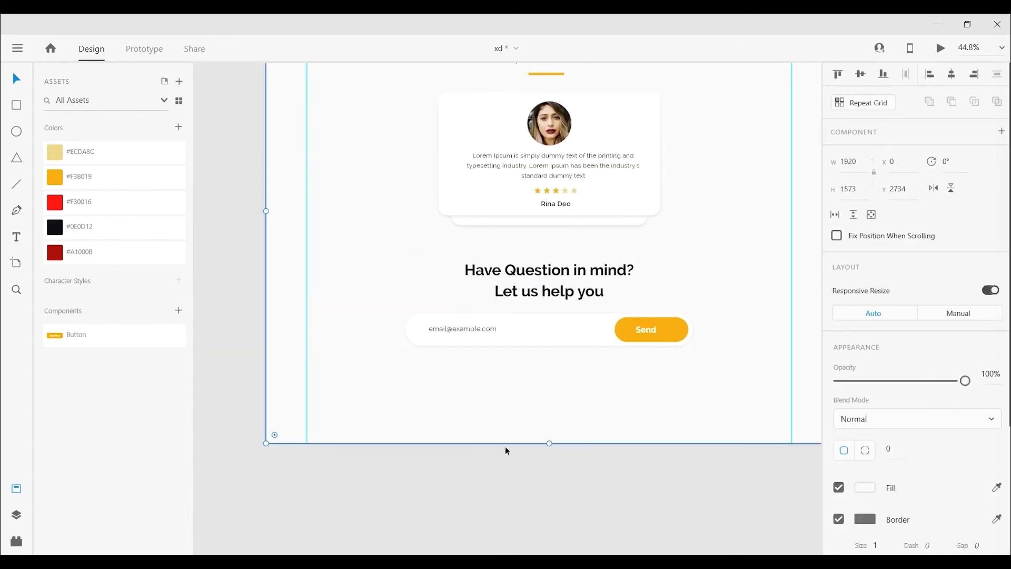
key(ctrl+z)
right_click(341, 330)
click(250, 310)
- Move the question text and e-mail bar down together, and move the bar slightly further down on its own
click(553, 290)
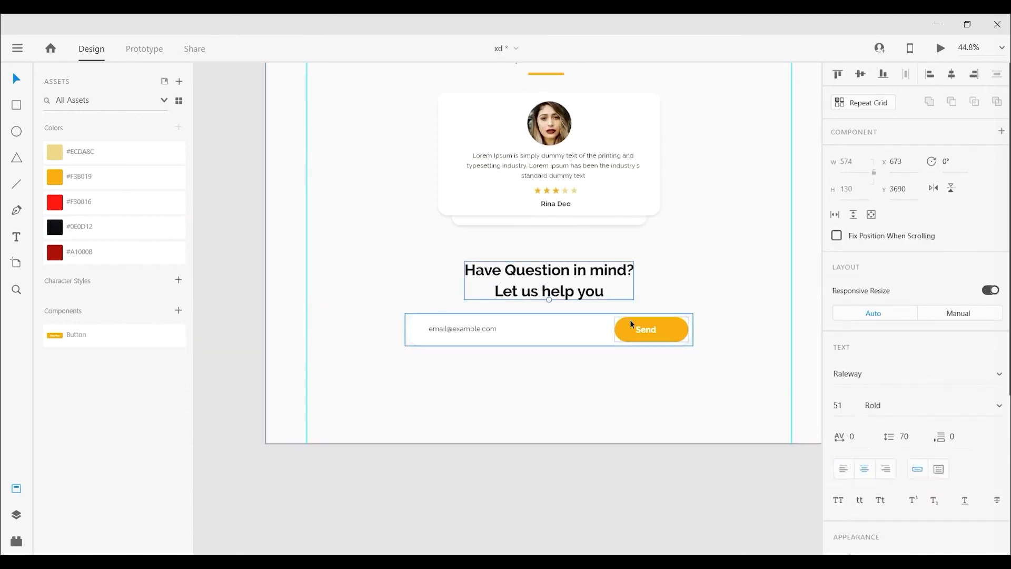
click(640, 329)
shift+click(583, 296)
drag(583, 295, 584, 302)
click(639, 372)
drag(644, 341, 645, 349)
click(645, 479)
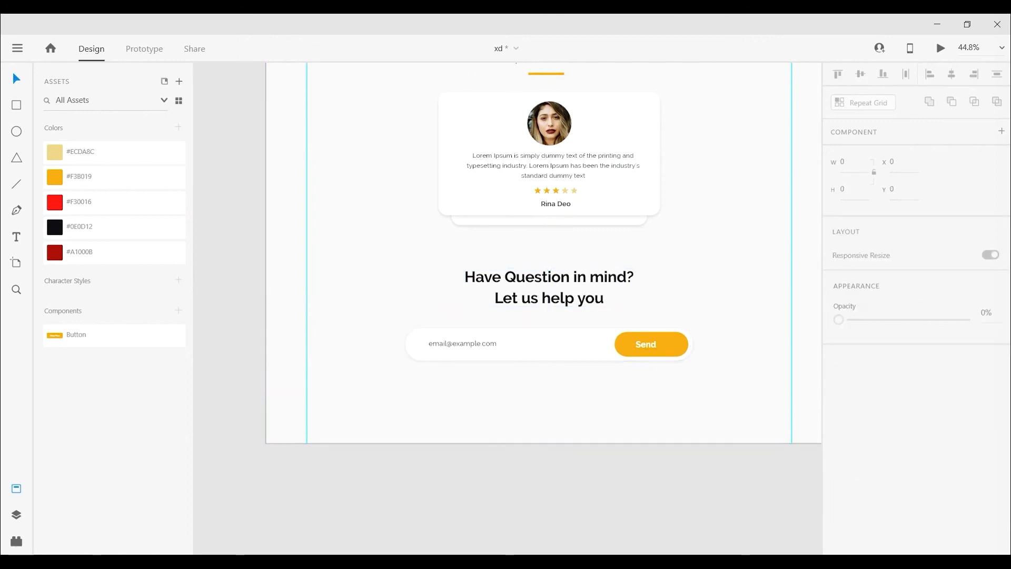
- Copy the header's red shape with the "dots Sweets" logo and paste it into the page's last section
scroll(583, 453, down, 6)
scroll(555, 192, up, 7)
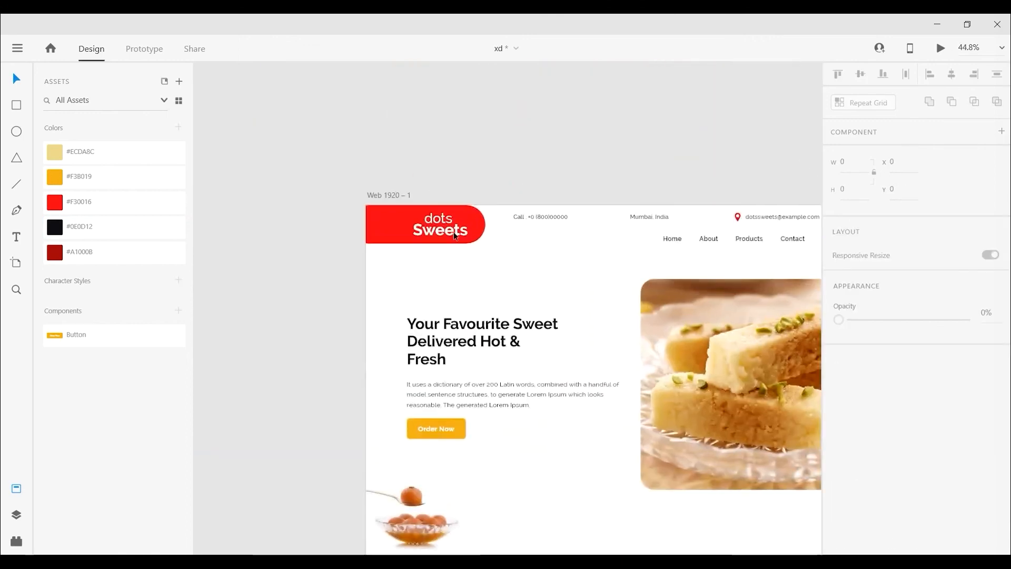
click(442, 236)
click(371, 223)
drag(279, 206, 436, 236)
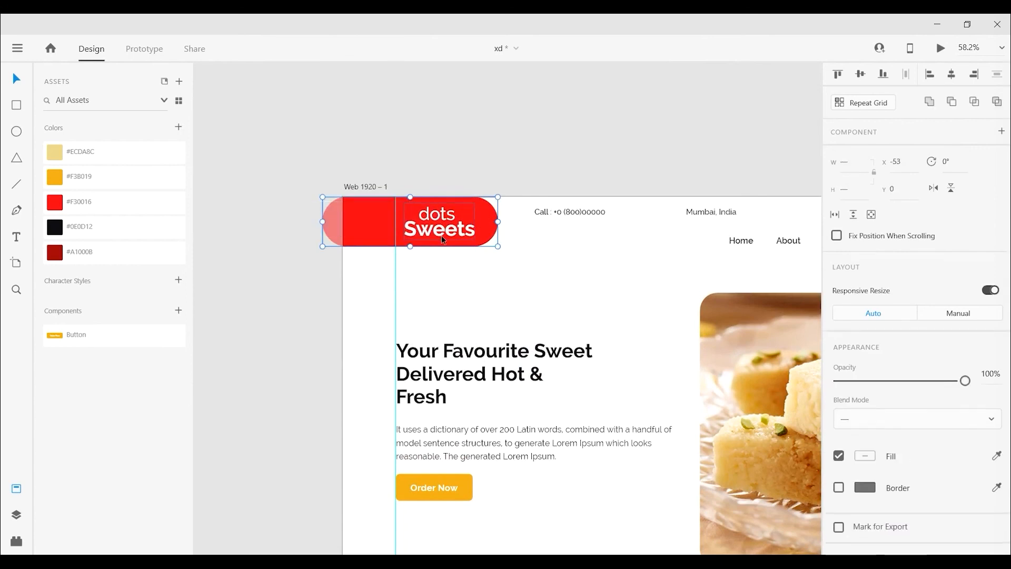
scroll(339, 168, down, 5)
scroll(340, 164, down, 5)
scroll(377, 455, up, 8)
click(420, 312)
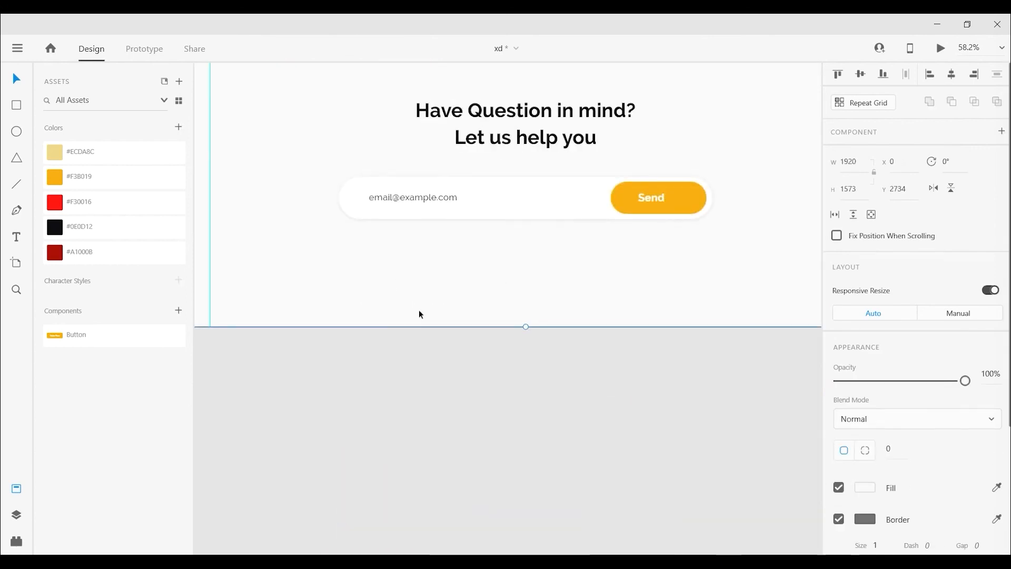
key(ctrl+v)
- Place the pasted logo near the page's lower end and stretch its red shape across the full page width as a footer bar
scroll(607, 345, down, 4)
drag(558, 267, 776, 307)
click(370, 340)
click(382, 310)
click(542, 388)
scroll(526, 460, down, 4)
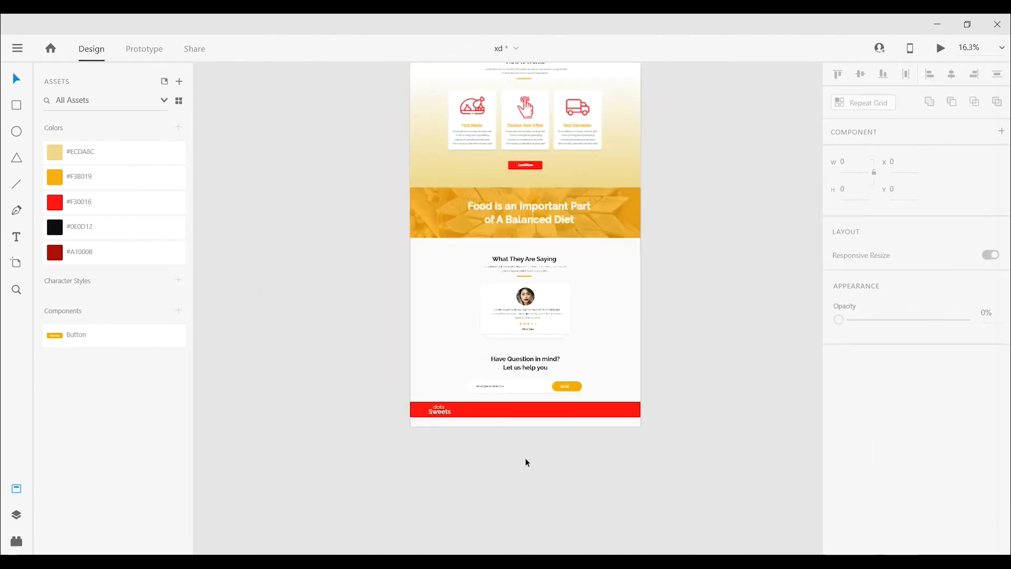
- Copy the header navigation group and paste it onto the right part of the red footer bar
scroll(547, 198, up, 4)
scroll(547, 198, up, 5)
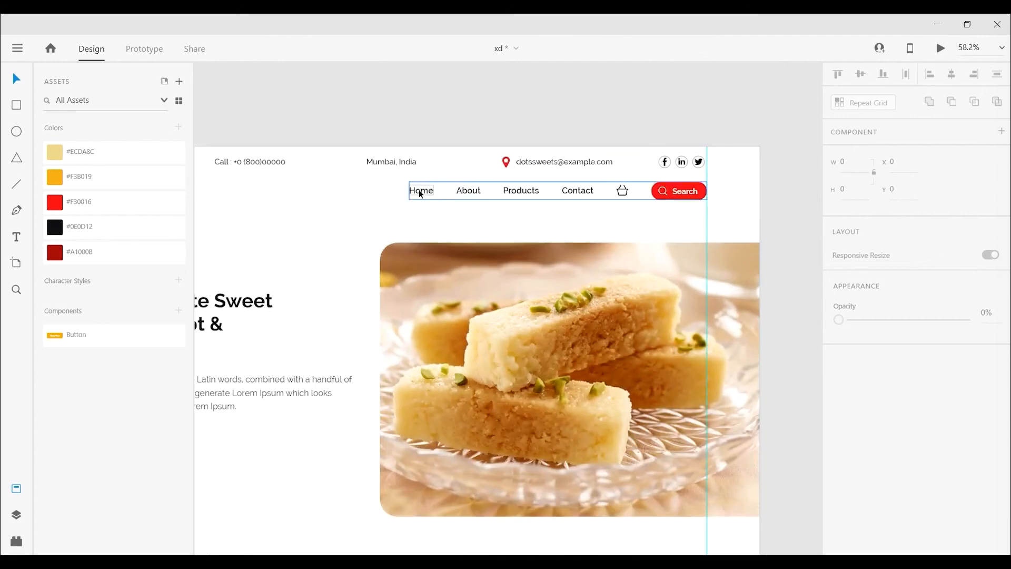
click(512, 199)
key(ctrl+c)
scroll(510, 197, down, 7)
scroll(497, 421, up, 8)
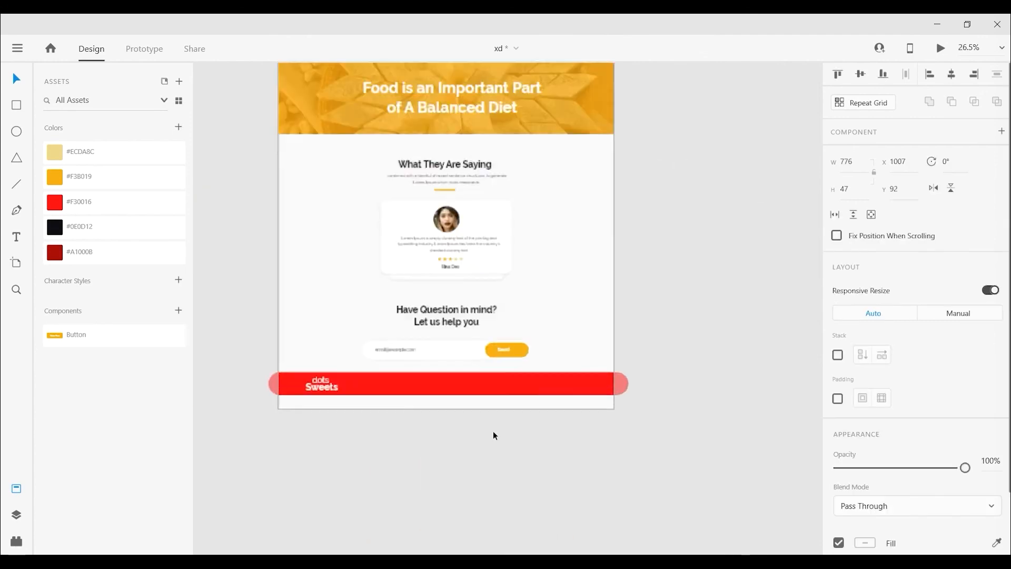
key(ctrl+v)
scroll(531, 320, down, 2)
drag(655, 239, 647, 395)
- Ungroup the pasted navigation, delete its basket icon and Search button, and place the four links at X 1241, Y 4154
right_click(647, 395)
click(670, 244)
drag(715, 383, 591, 421)
key(Delete)
drag(613, 383, 526, 312)
scroll(587, 406, down, 4)
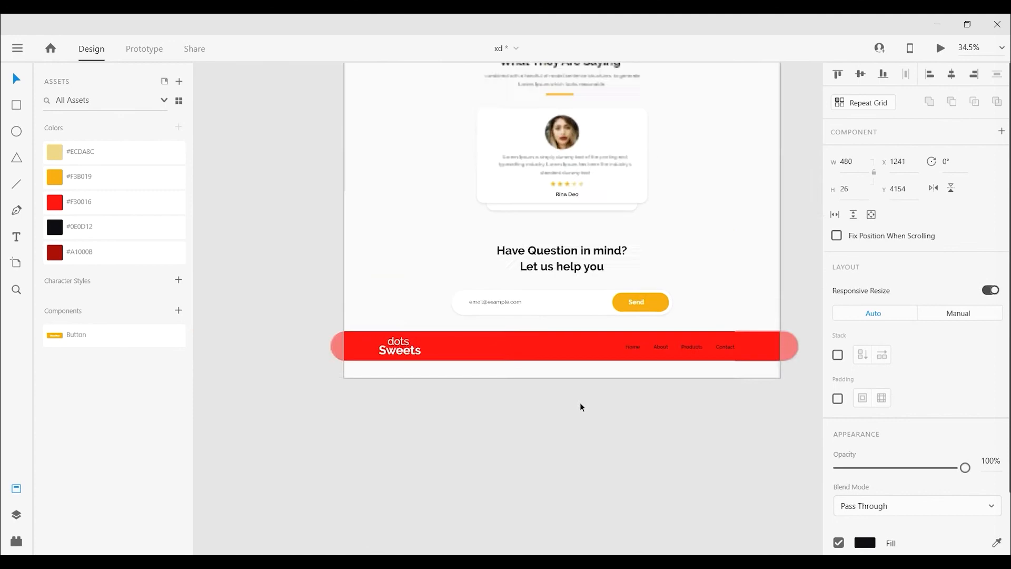
- Select the footer bar with its logo and links and move everything slightly up
click(595, 427)
scroll(595, 427, up, 2)
drag(756, 401, 349, 339)
drag(411, 339, 412, 333)
- Duplicate the question text below the footer bar and replace its wording with "Copyright Reserved"
click(530, 228)
drag(531, 227, 493, 383)
double_click(540, 358)
text(Copyright)
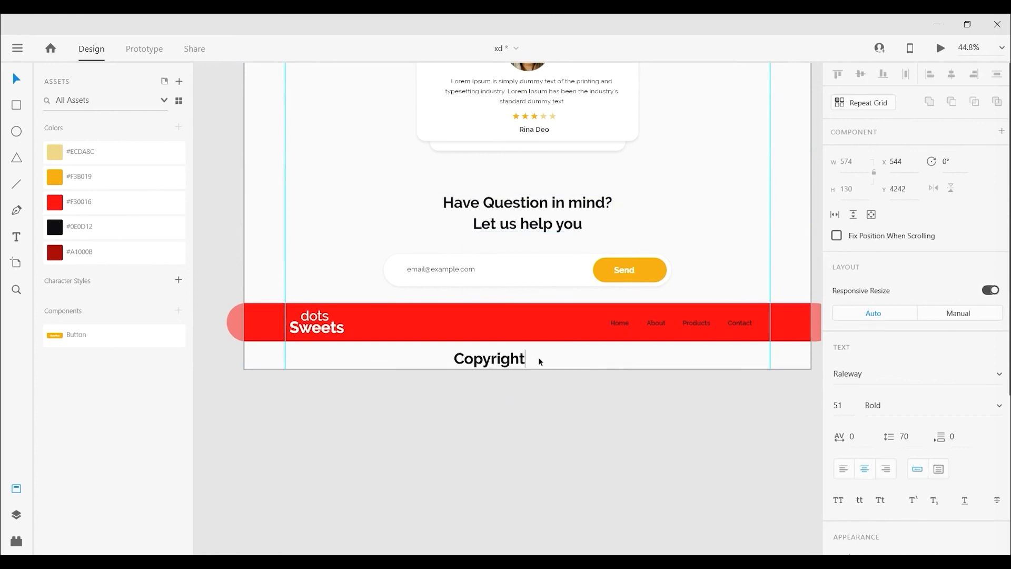
text( Reserved)
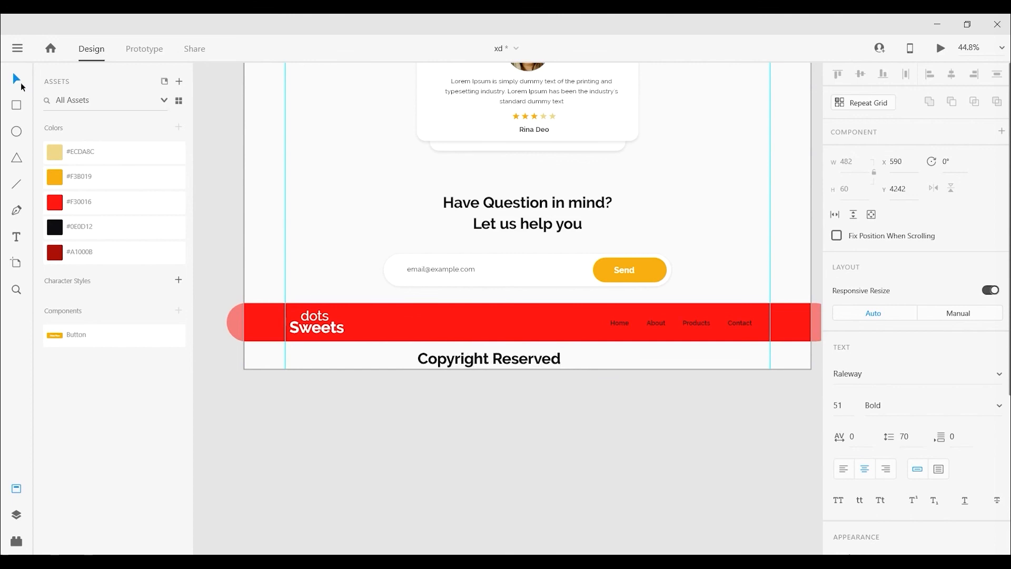
key(Escape)
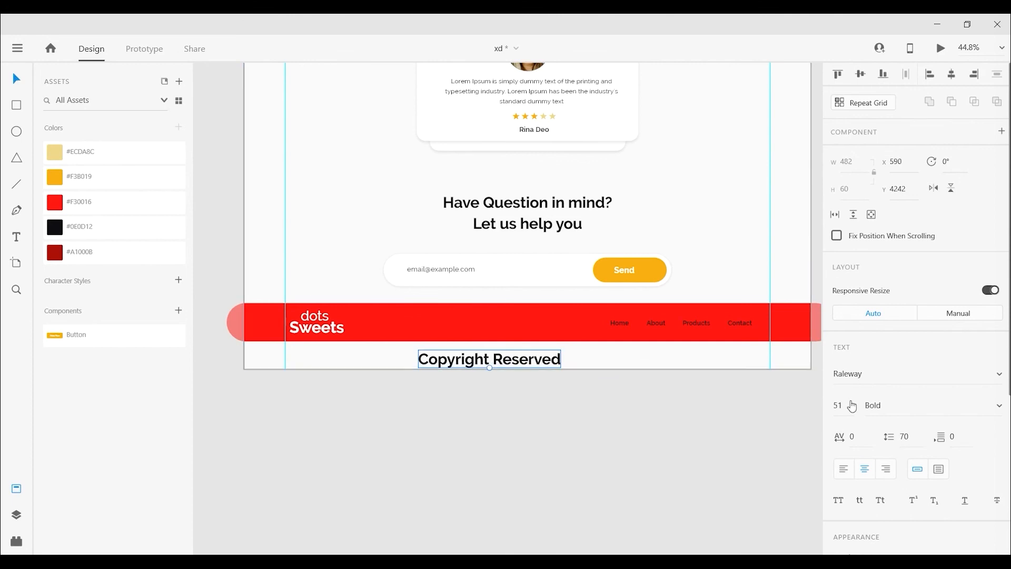
- Set the copyright text to font size 22 and move it slightly up to Y 4246
text(22)
key(Return)
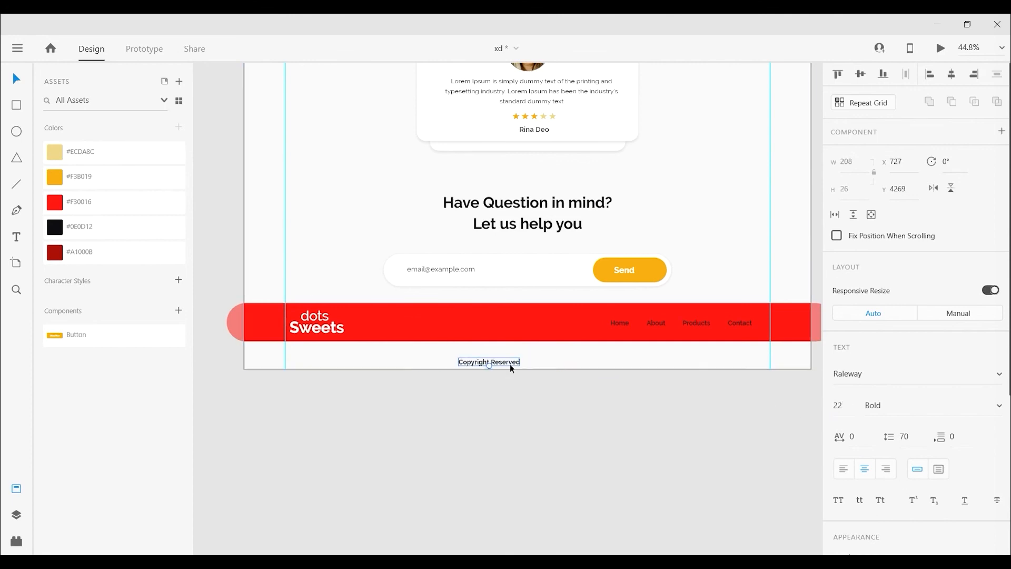
click(653, 405)
drag(655, 405, 629, 406)
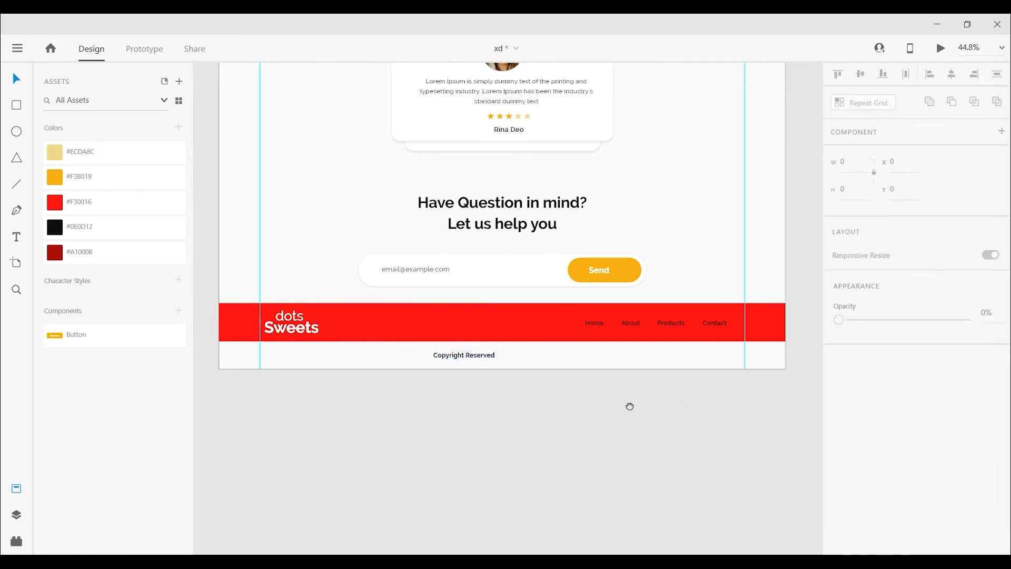
- Extend the copyright text to "Copyright Reserved Dots Sweets" and center it horizontally on the page
double_click(477, 358)
key(Right)
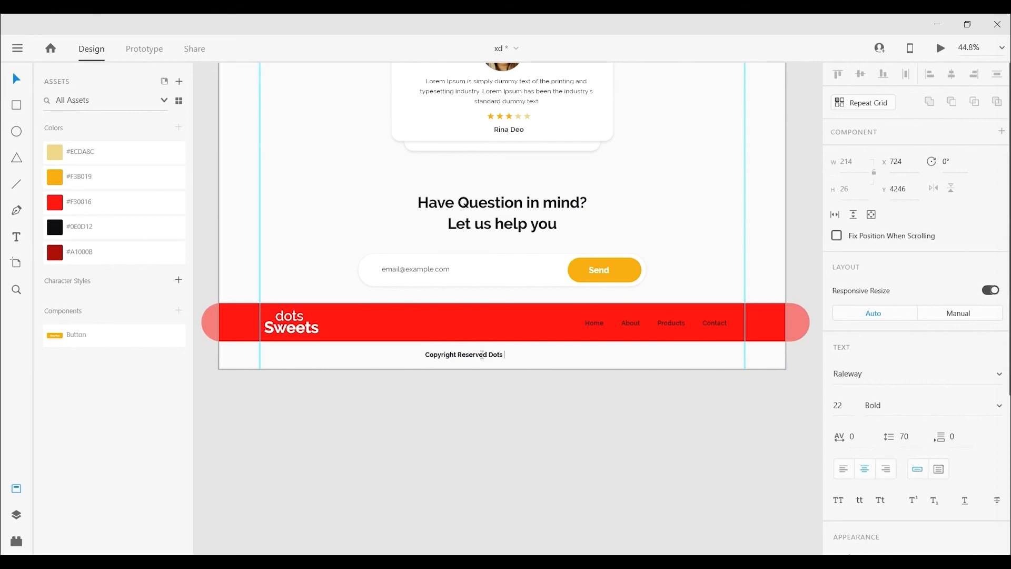
key(Escape)
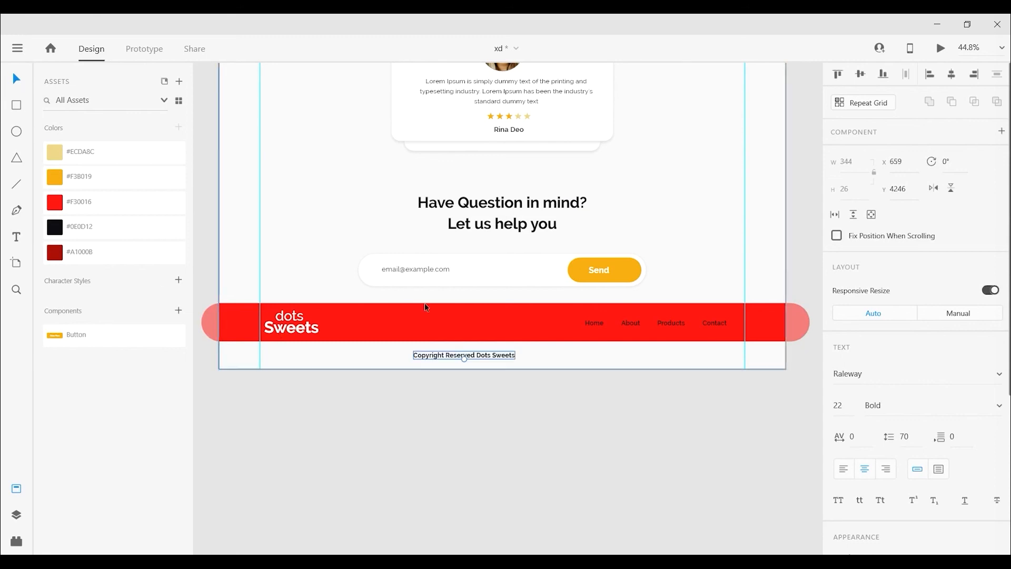
drag(504, 360, 542, 359)
click(614, 427)
drag(614, 429, 627, 469)
- Select the question text and e-mail bar together and move them slightly up
scroll(625, 465, down, 2)
scroll(575, 442, up, 2)
drag(577, 446, 555, 459)
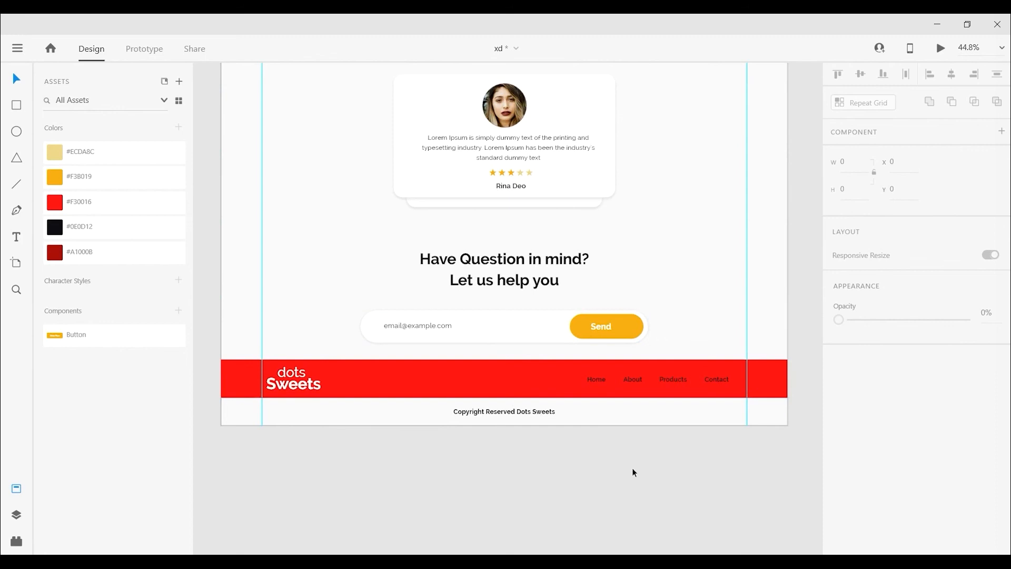
drag(801, 233, 408, 323)
drag(515, 324, 518, 315)
- Extend the artboard downward to a height of about 4434
scroll(500, 318, down, 1)
scroll(501, 321, down, 1)
click(294, 288)
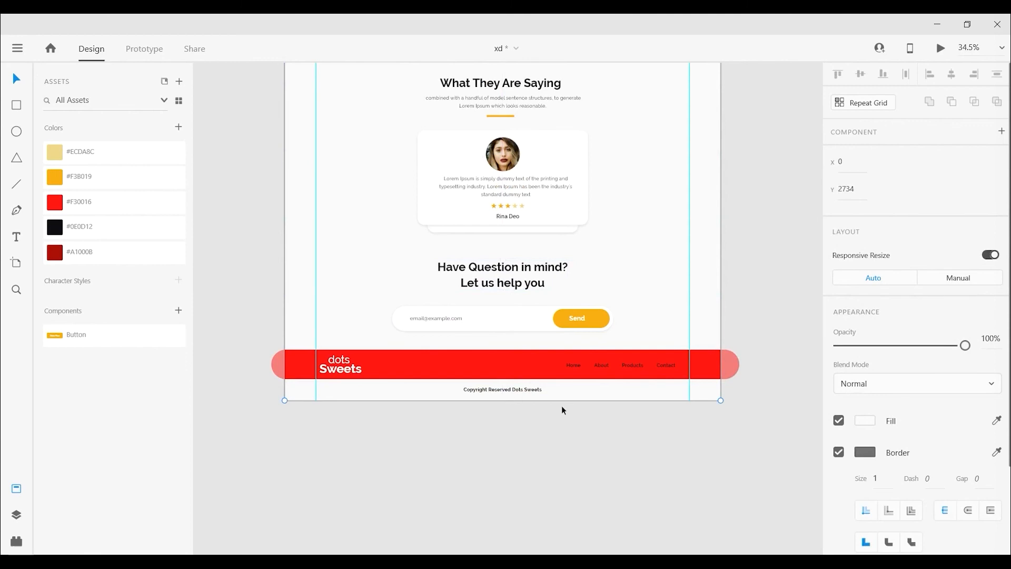
scroll(589, 474, down, 7)
click(464, 157)
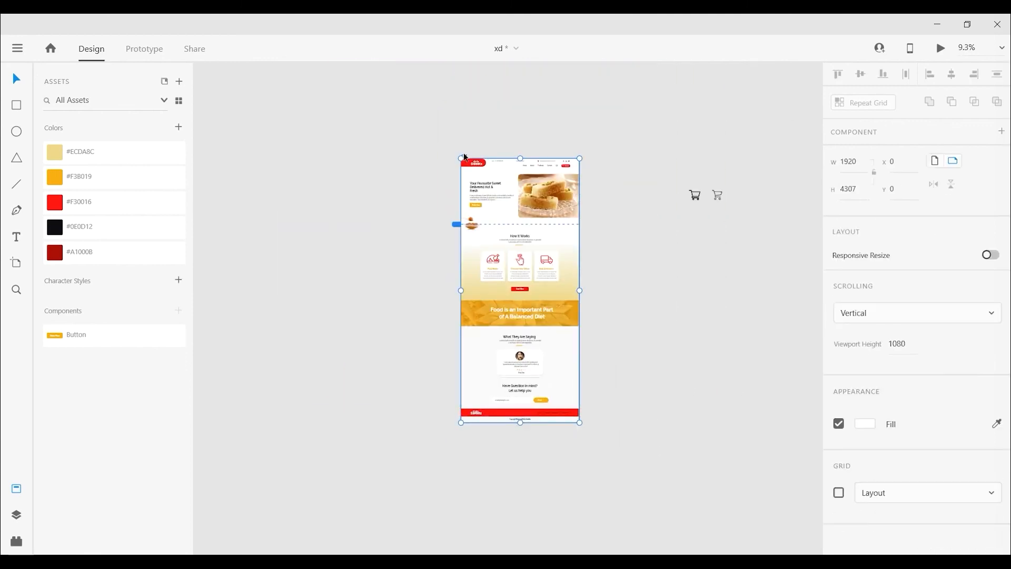
click(516, 449)
scroll(517, 445, up, 6)
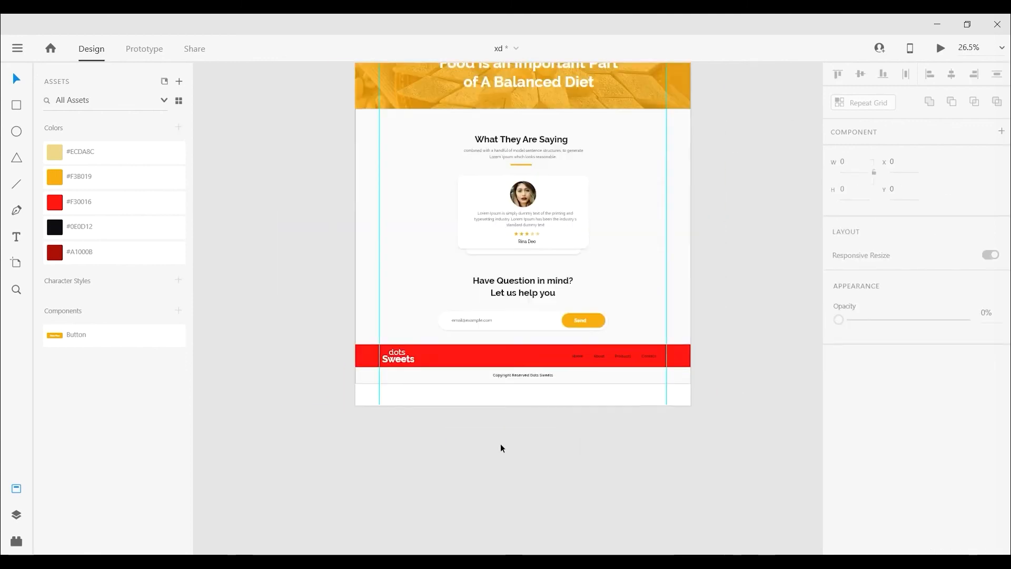
- Stretch the light background rectangle down to the artboard's new lower edge
scroll(539, 451, up, 1)
click(308, 285)
drag(515, 366, 514, 400)
click(509, 418)
- Move the footer bar with its logo, links and copyright text down, leaving more space below the e-mail bar
drag(246, 320, 696, 374)
drag(636, 339, 637, 354)
click(580, 454)
click(664, 266)
drag(665, 256, 667, 252)
click(643, 439)
drag(584, 423, 579, 454)
drag(531, 402, 531, 405)
click(461, 442)
scroll(433, 461, down, 1)
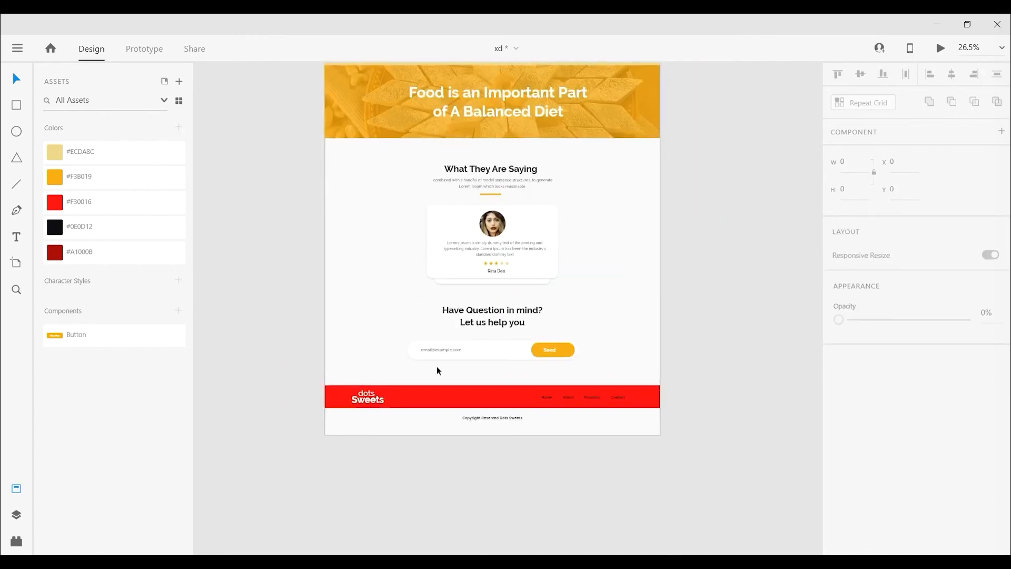
- Select the question text with the e-mail bar and nudge them slightly down between the testimonial card and footer
drag(271, 296, 552, 362)
shift+click(623, 333)
drag(500, 315, 502, 316)
click(524, 451)
- Review the whole landing page, checking the footer section and the header
scroll(552, 481, down, 3)
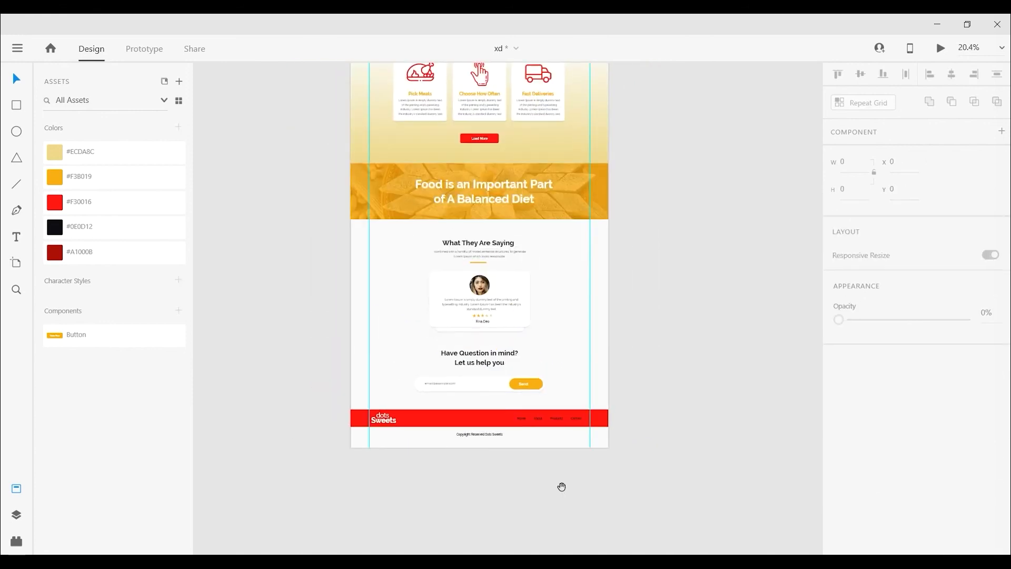
click(400, 102)
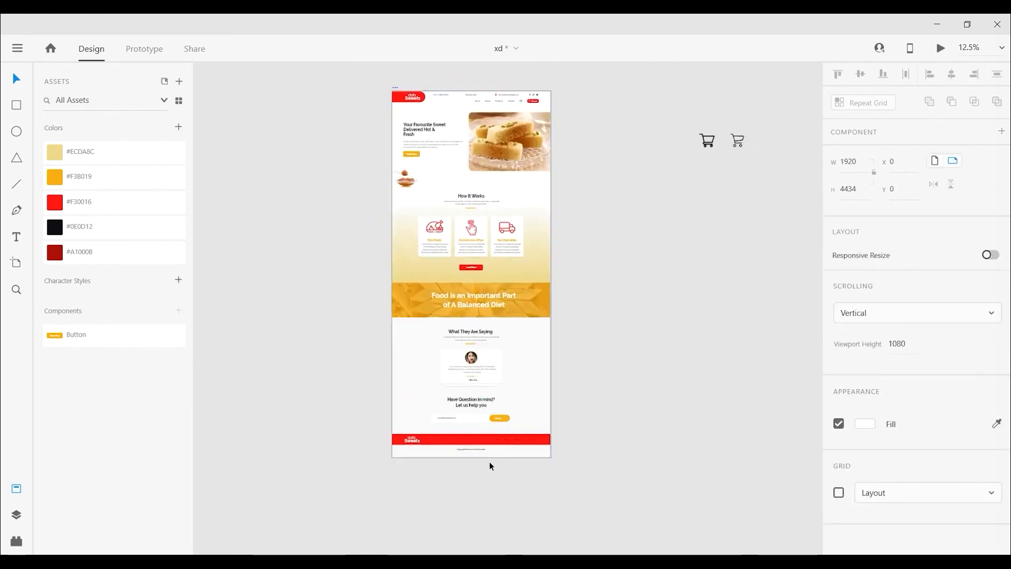
scroll(437, 453, up, 5)
click(444, 456)
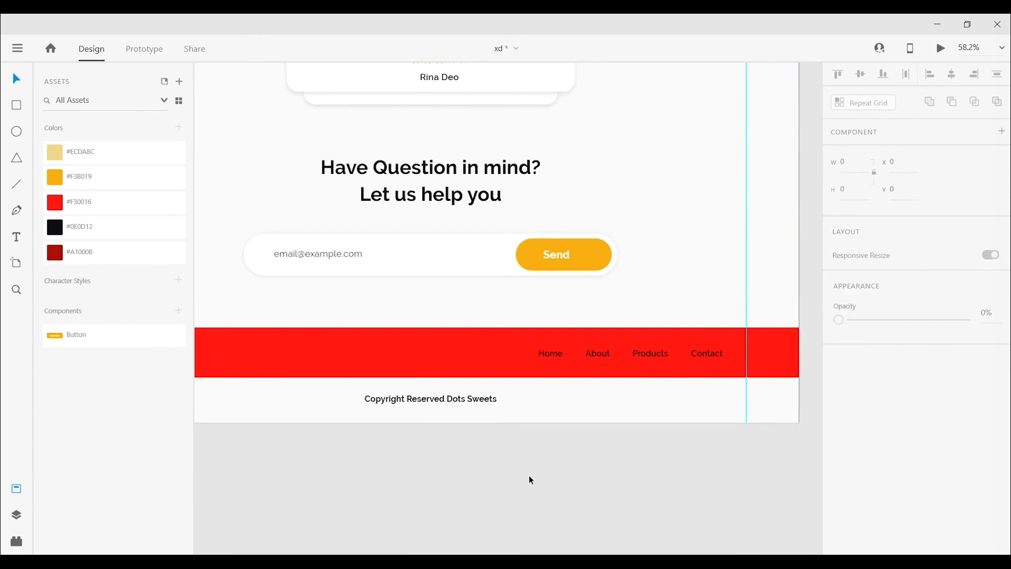
scroll(548, 479, down, 3)
scroll(721, 273, up, 8)
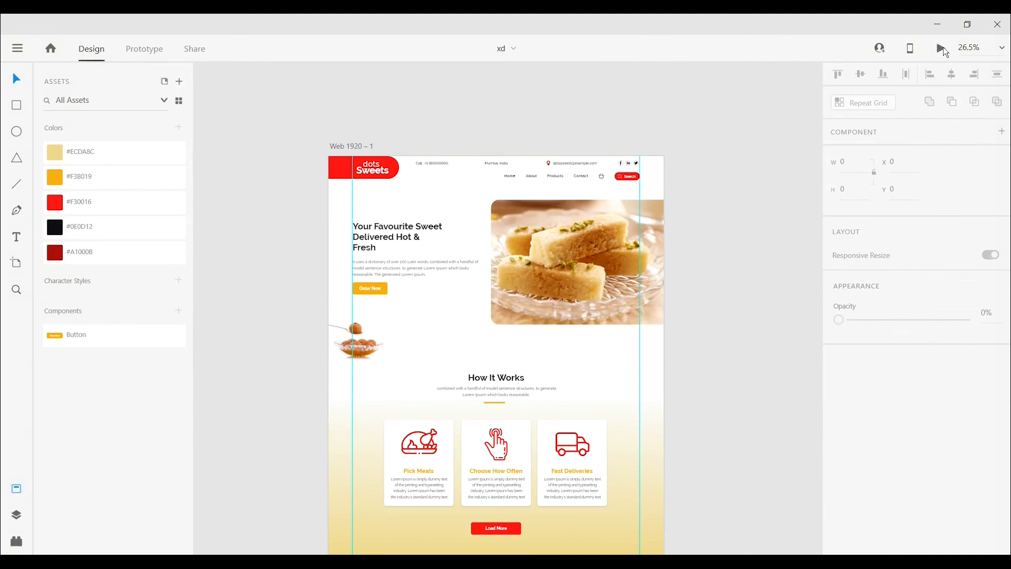
- Open the desktop preview and look through the full landing page from header to footer and back
key(ctrl+Return)
click(916, 45)
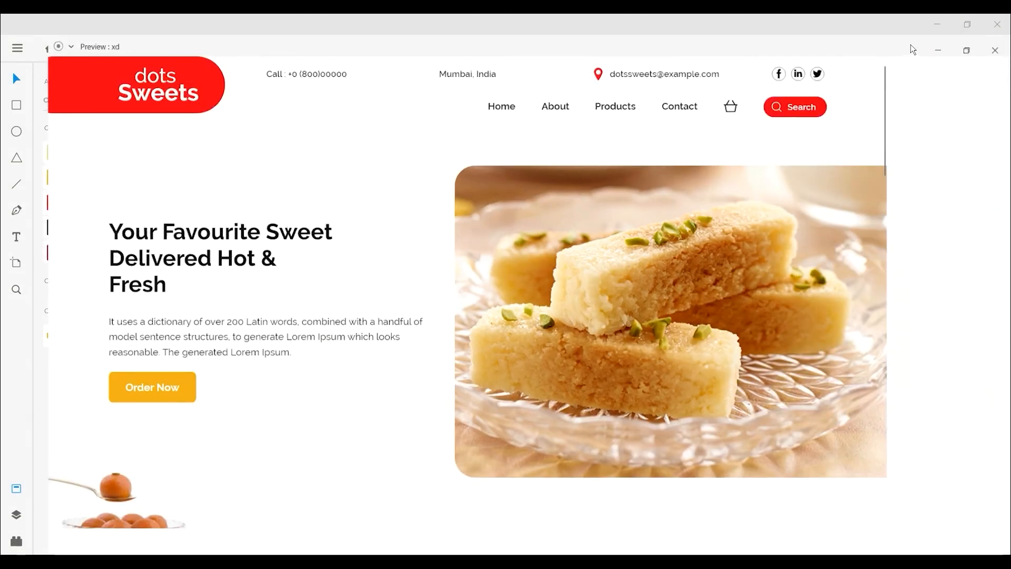
scroll(413, 245, down, 3)
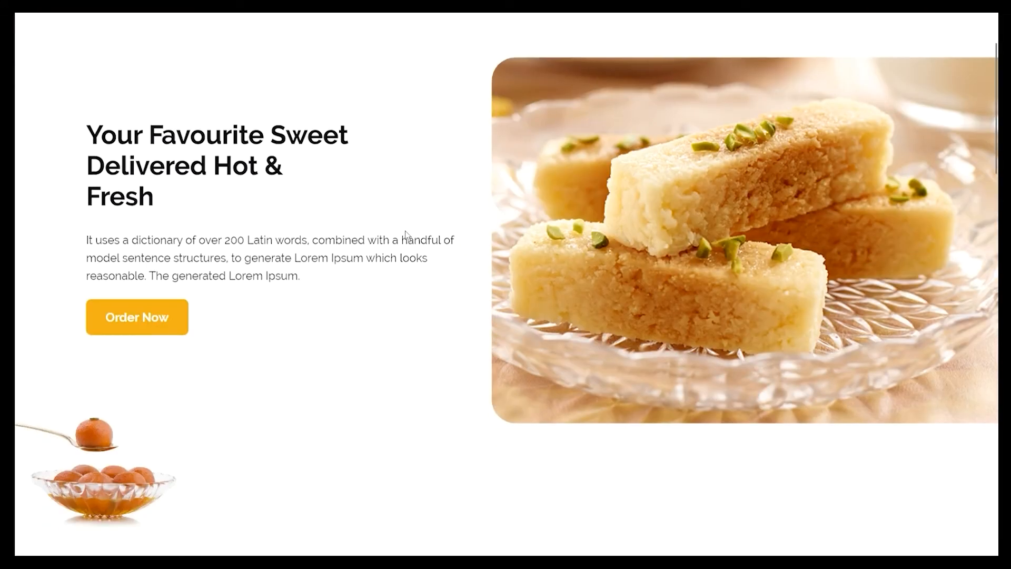
scroll(407, 235, down, 5)
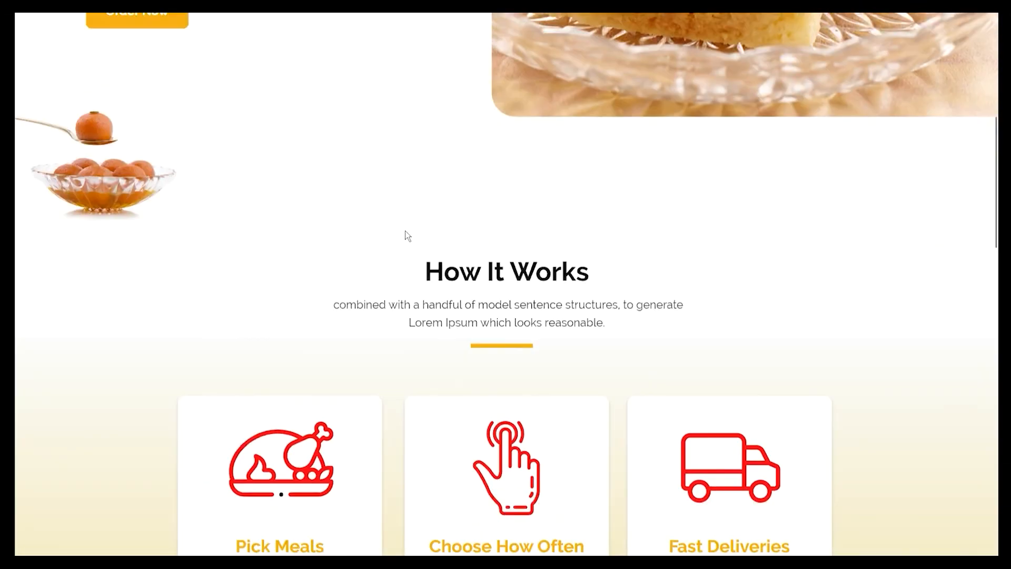
scroll(407, 236, down, 4)
scroll(407, 235, down, 2)
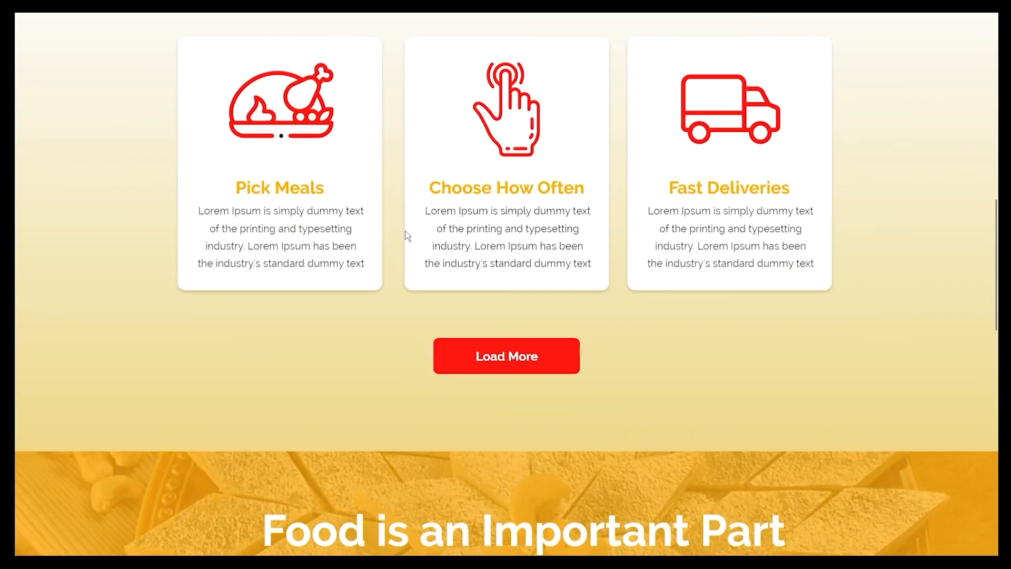
scroll(405, 231, down, 7)
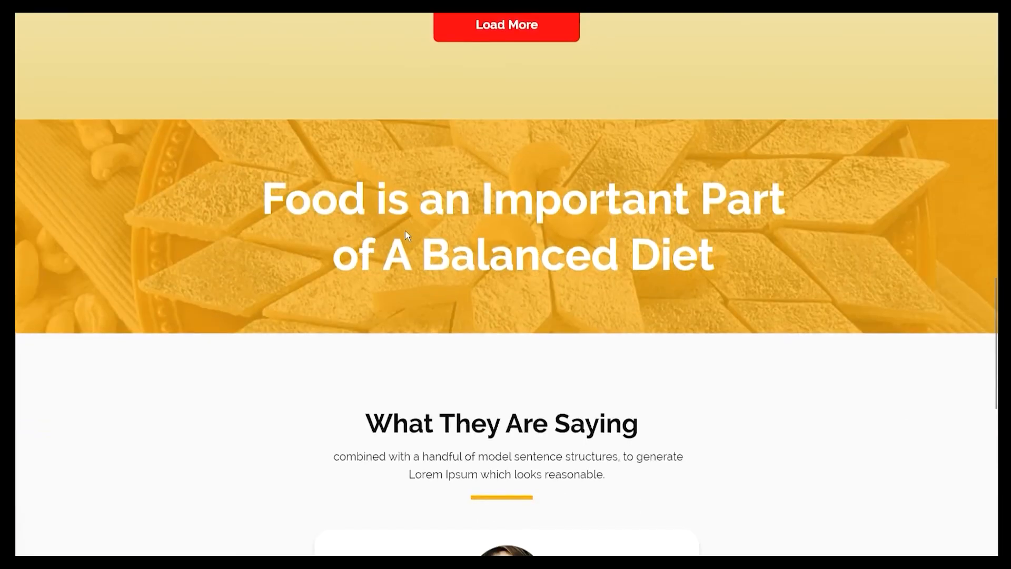
scroll(405, 234, down, 7)
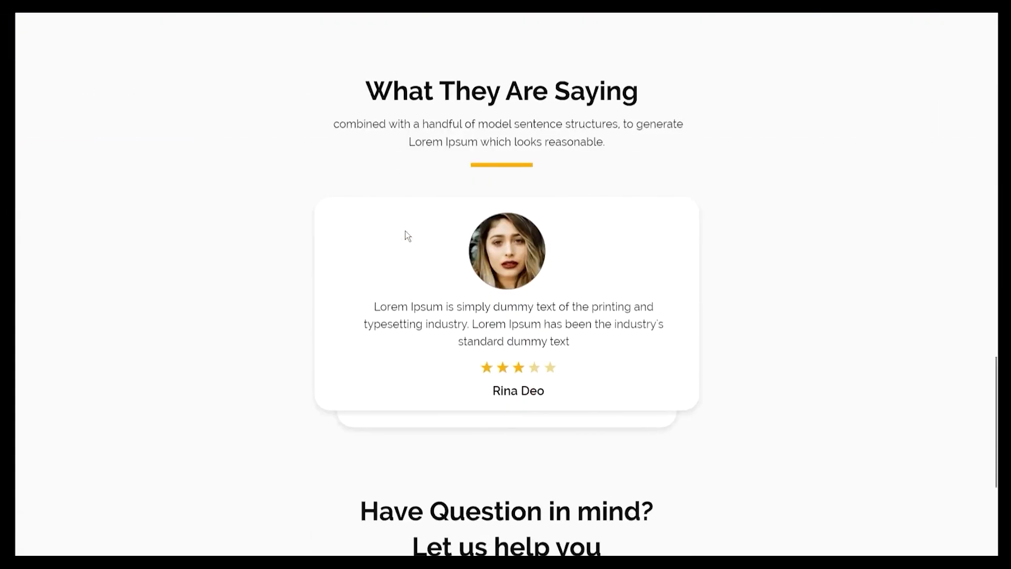
scroll(405, 235, down, 6)
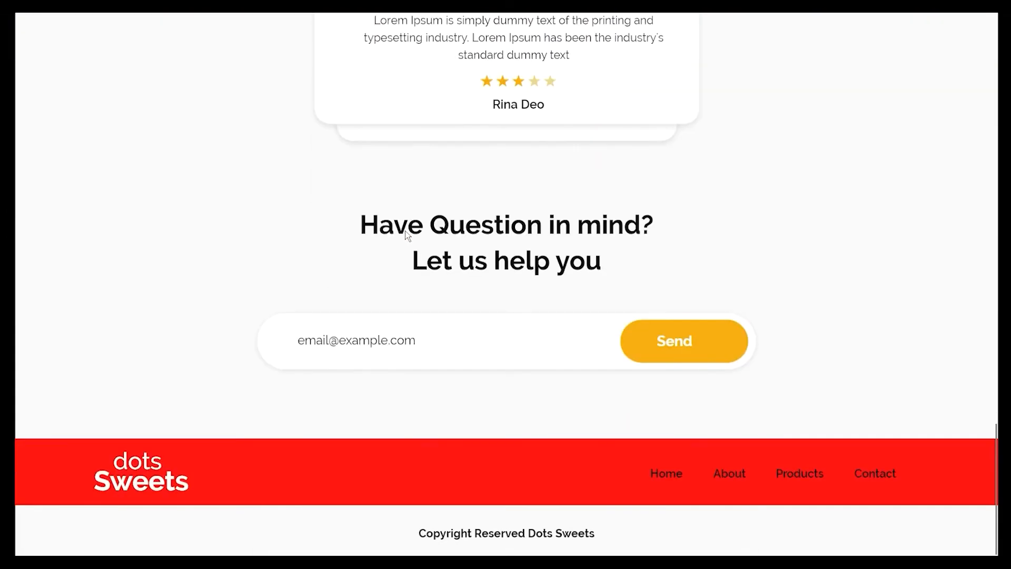
scroll(405, 235, up, 20)
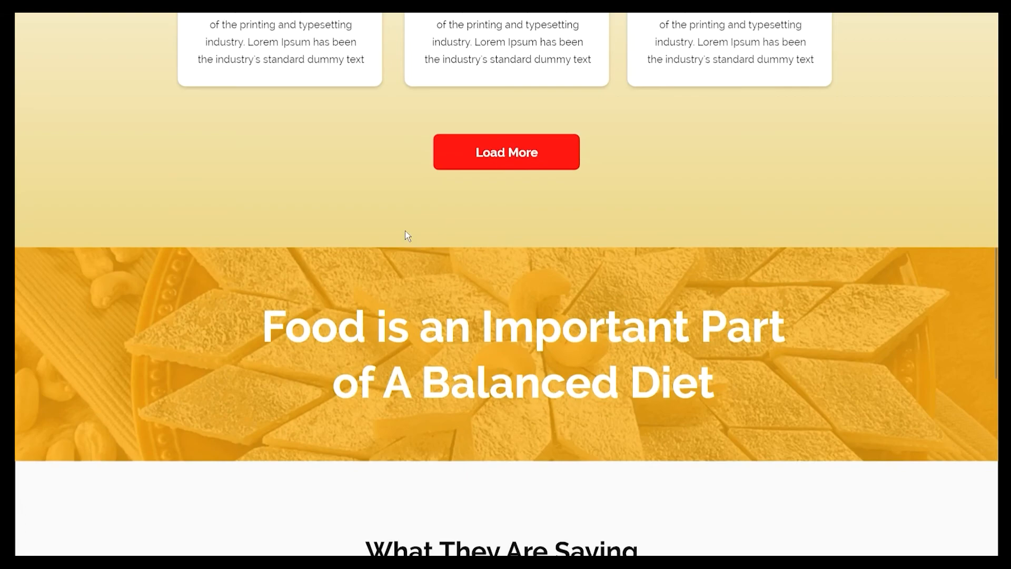
scroll(406, 236, up, 12)
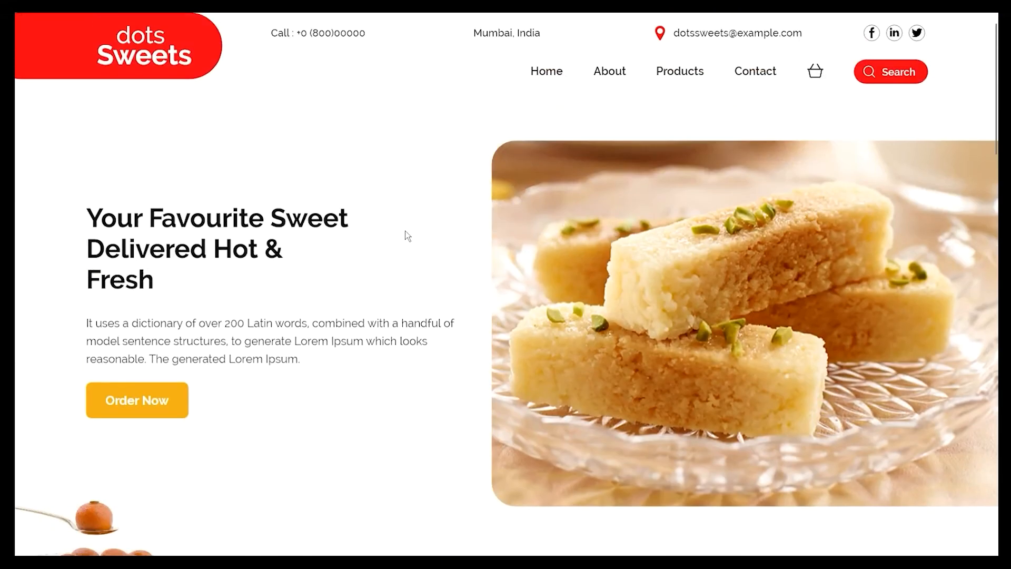